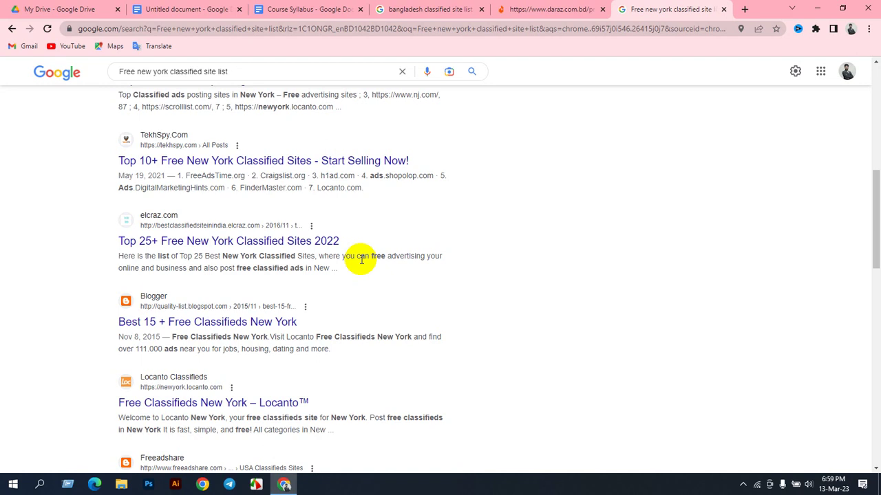
Step: Create a new blank Google Sheets spreadsheet from My Drive
scroll(350, 272, up, 10)
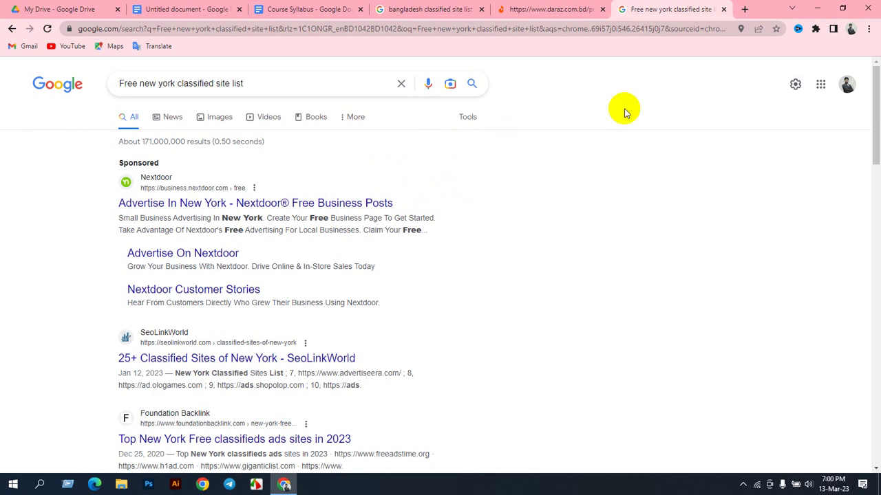
click(185, 9)
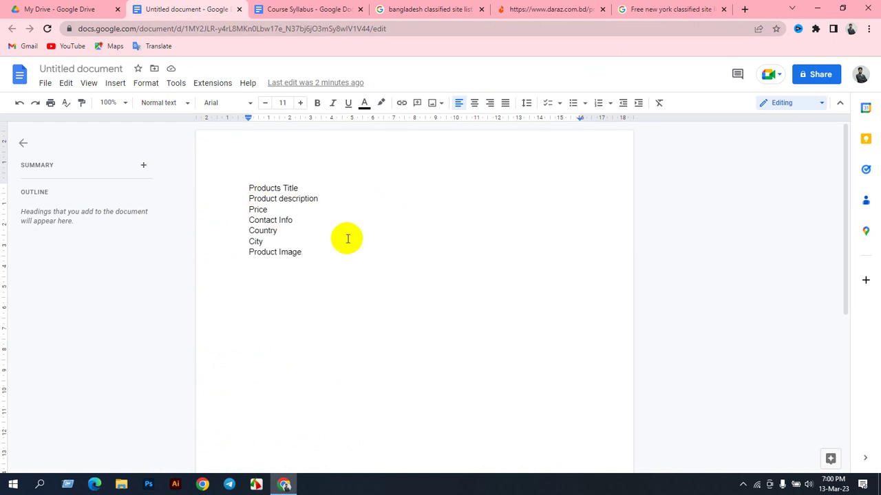
click(43, 9)
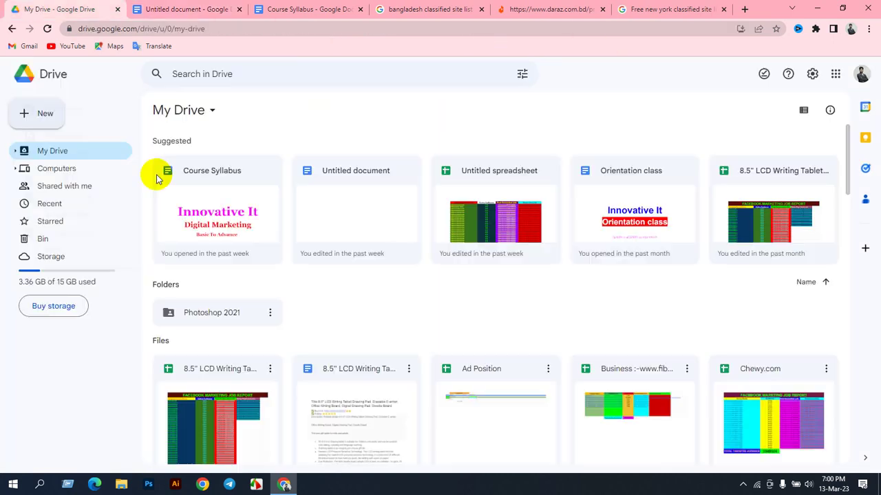
click(46, 114)
click(69, 202)
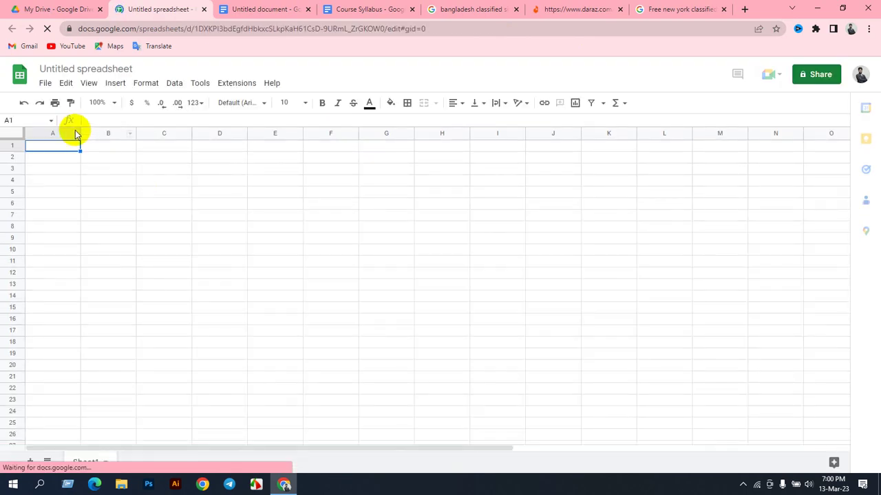
Step: Widen columns A through D
drag(79, 132, 169, 153)
drag(225, 133, 296, 153)
drag(351, 133, 422, 143)
drag(478, 132, 543, 134)
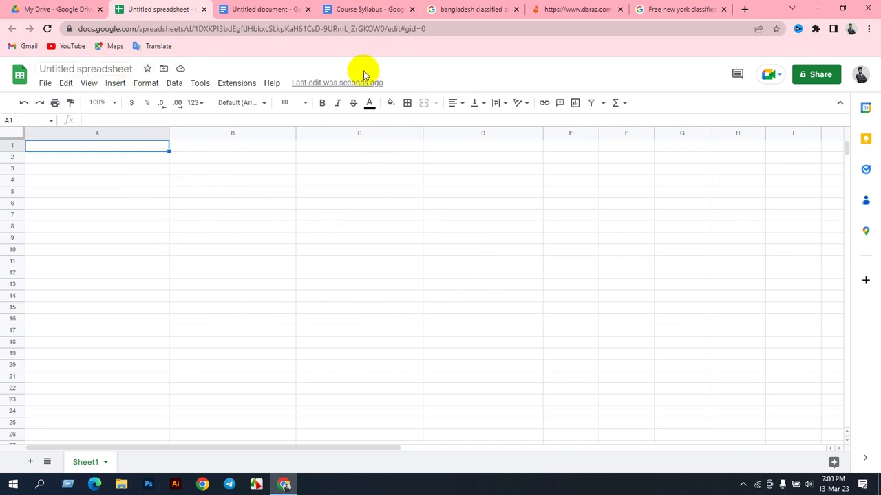
Step: Title the spreadsheet 'Classified Ads Site Login Info' and return to the search results
click(87, 69)
key(BackSpace)
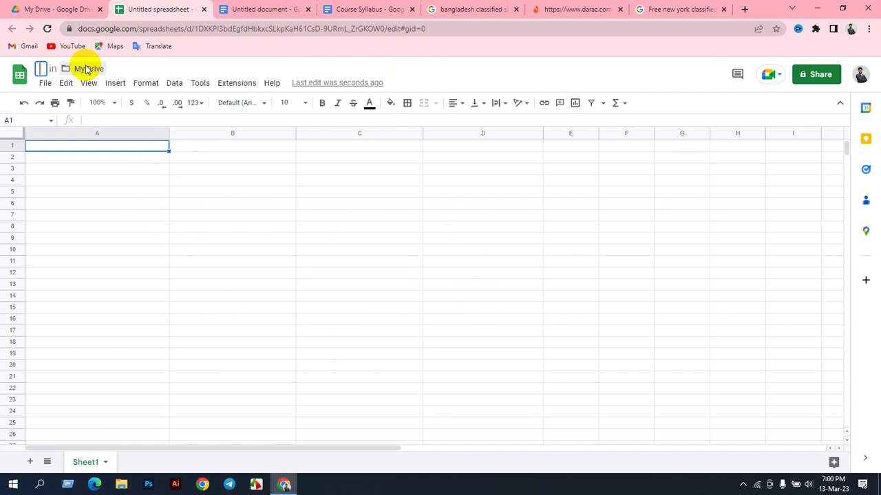
text(Classified Ads Site Login Info)
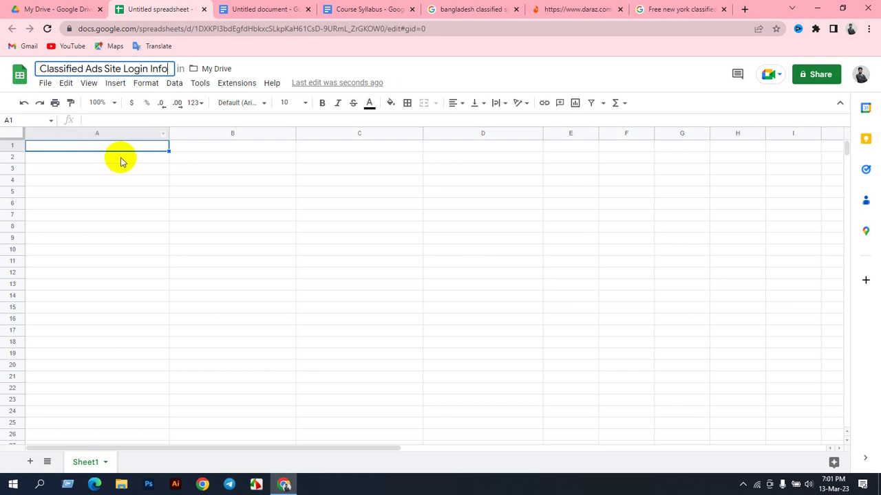
click(640, 11)
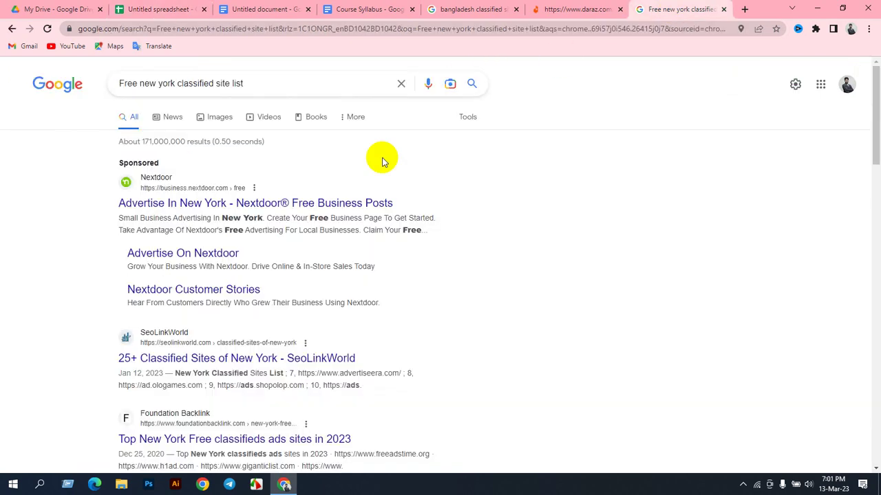
Step: View the SeoLinkWorld New York result, then search 'Free usa classified site list' instead
scroll(286, 254, down, 2)
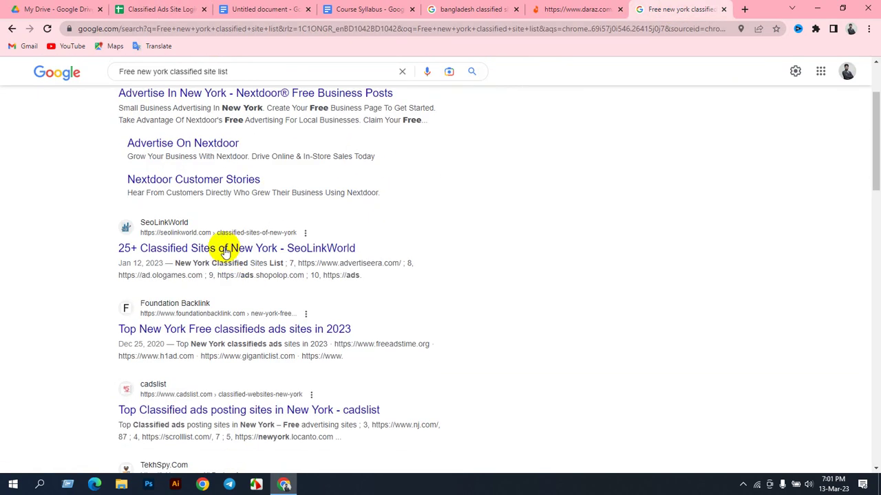
click(220, 248)
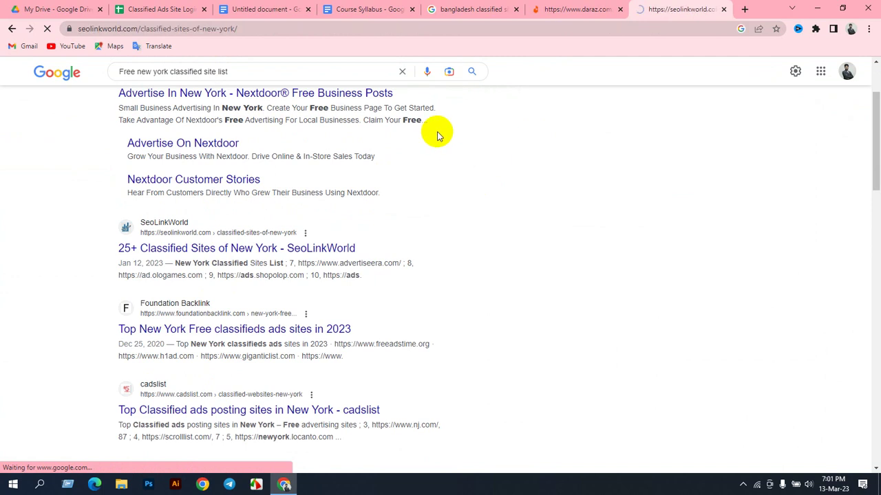
click(11, 29)
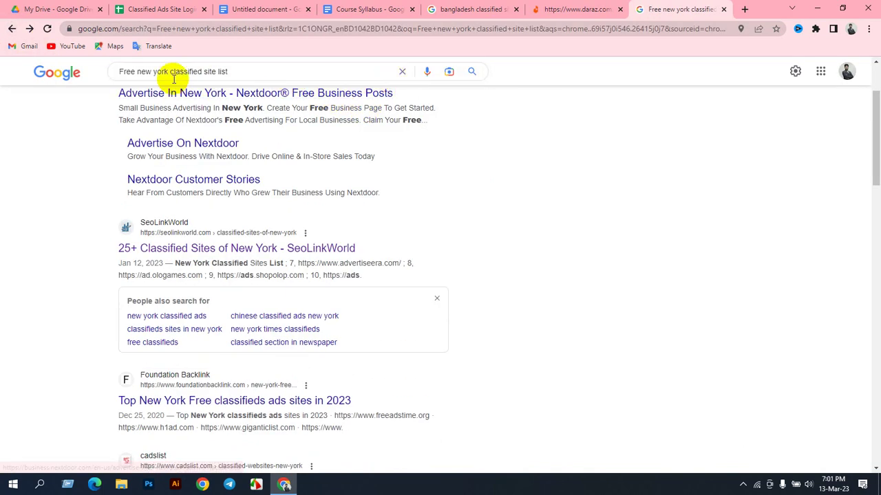
drag(168, 72, 138, 75)
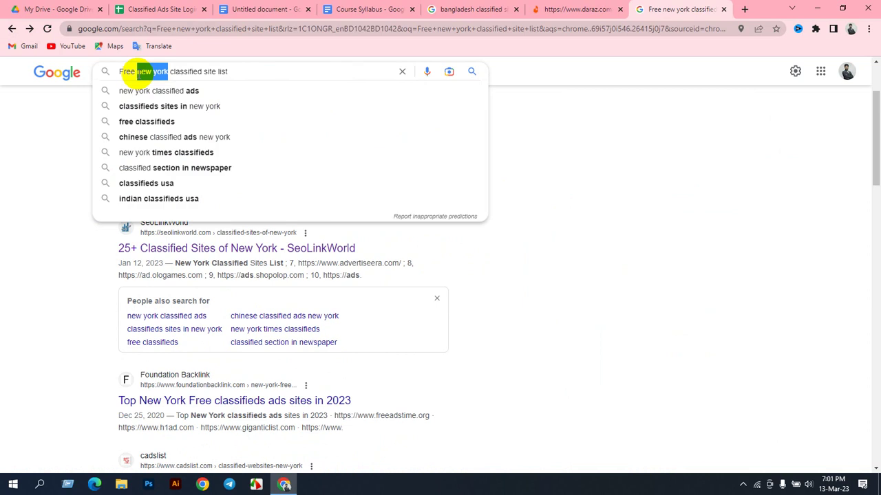
key(BackSpace)
text(us)
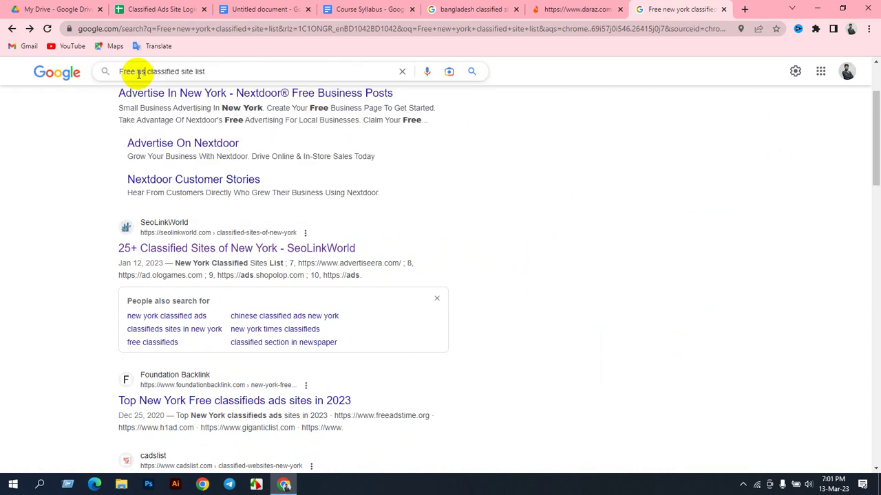
text(a)
key(Return)
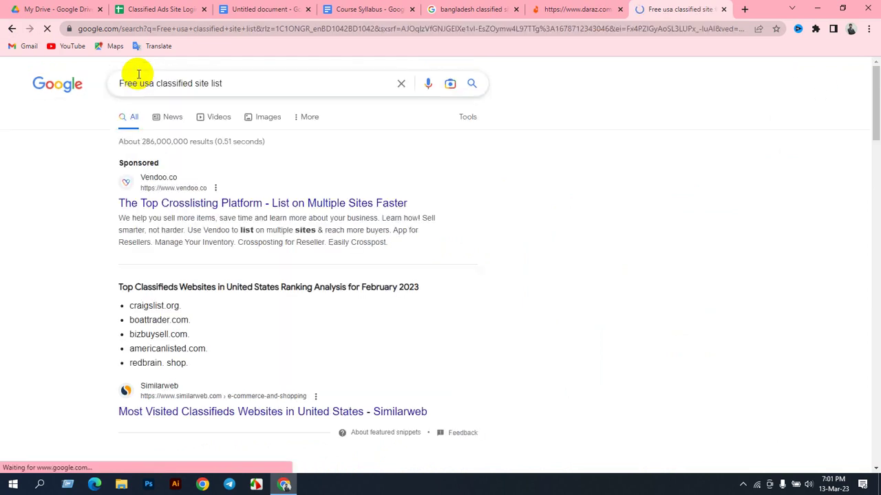
Step: Browse the USA results, view the 1000 Free Classified Ads Sites page, then go back twice
scroll(231, 302, down, 1)
scroll(232, 303, down, 2)
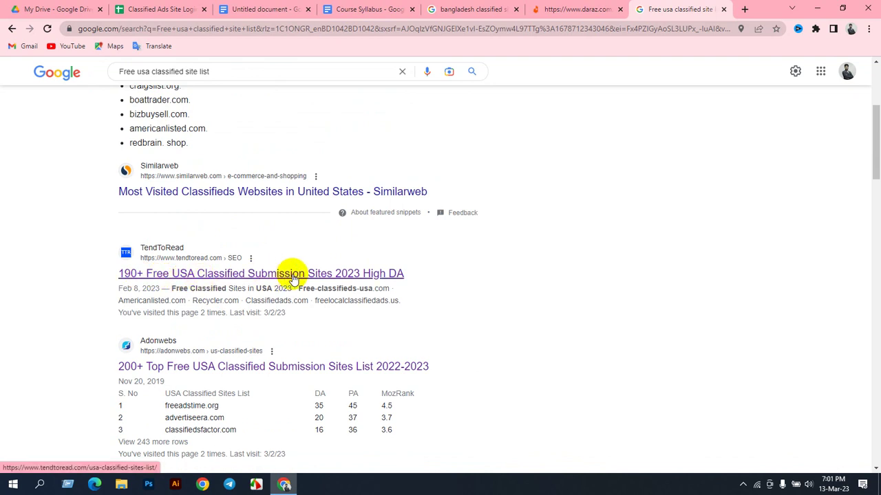
scroll(147, 232, down, 2)
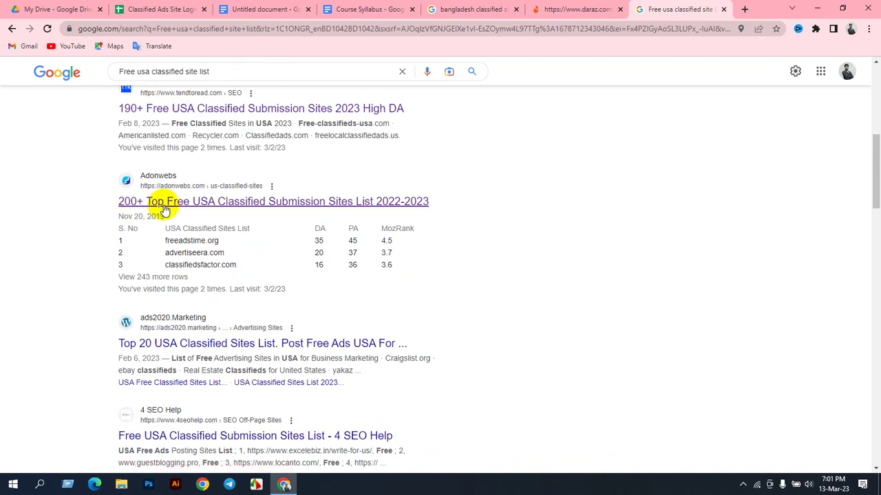
scroll(255, 275, down, 2)
scroll(160, 356, down, 2)
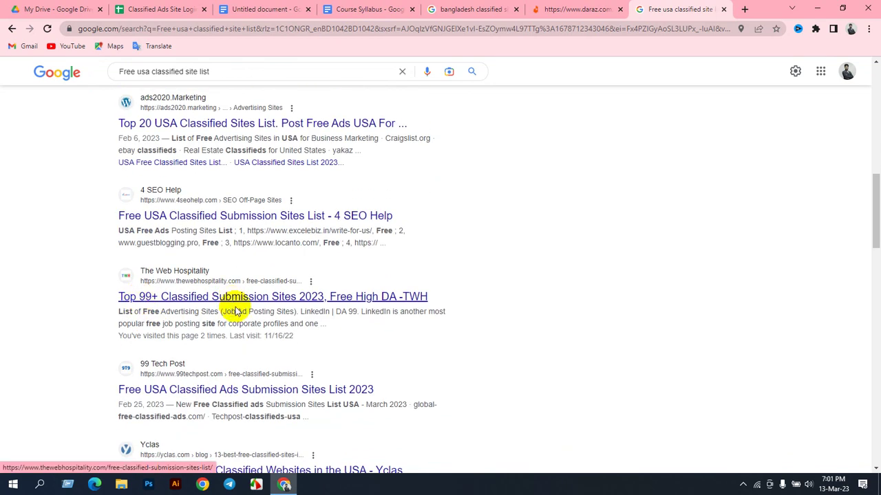
scroll(233, 307, down, 3)
scroll(242, 303, down, 4)
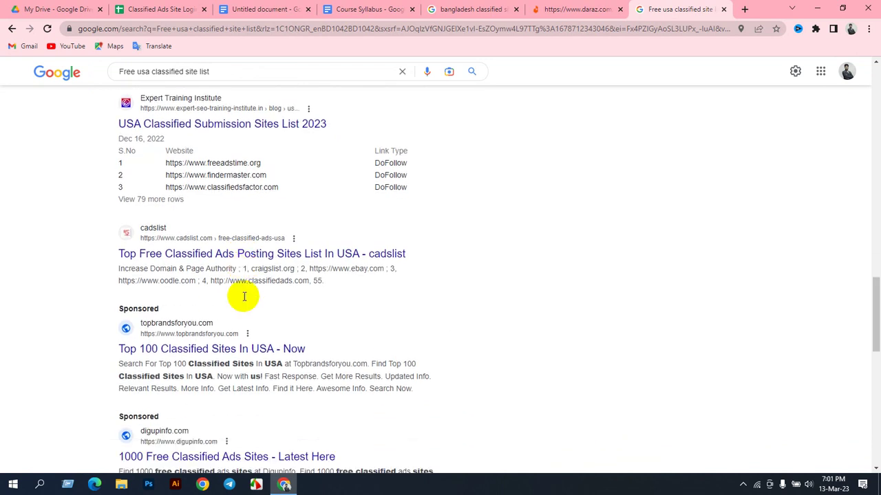
scroll(240, 295, down, 3)
scroll(250, 277, down, 2)
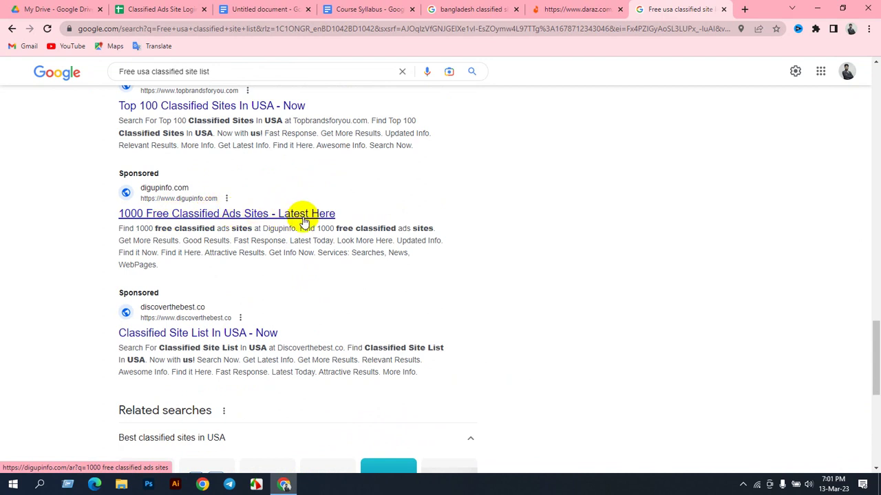
click(201, 215)
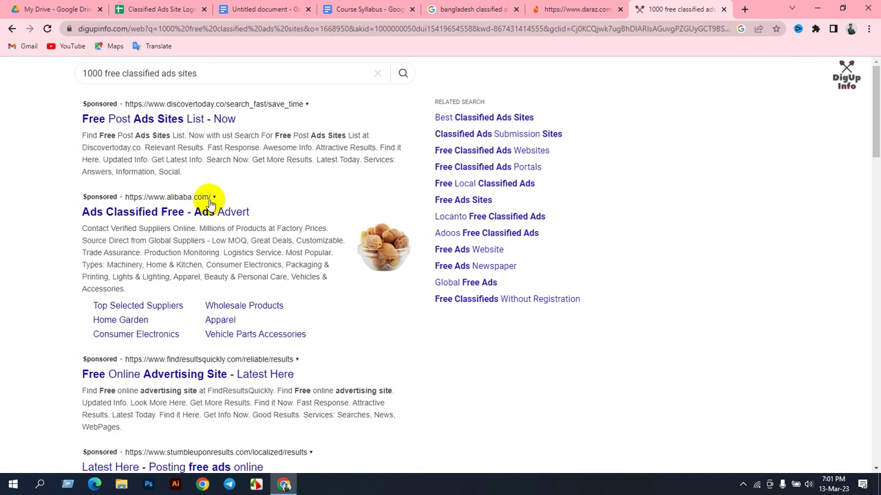
scroll(252, 335, down, 10)
scroll(244, 323, up, 6)
scroll(244, 313, up, 4)
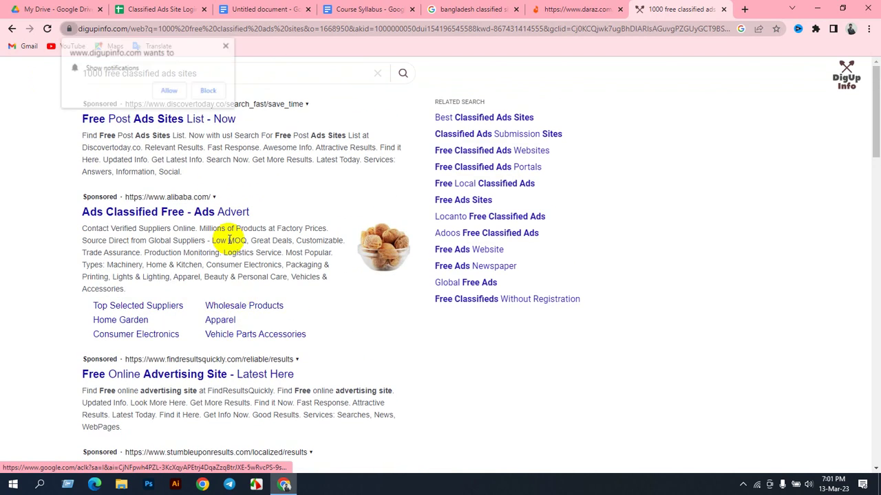
click(168, 88)
click(11, 30)
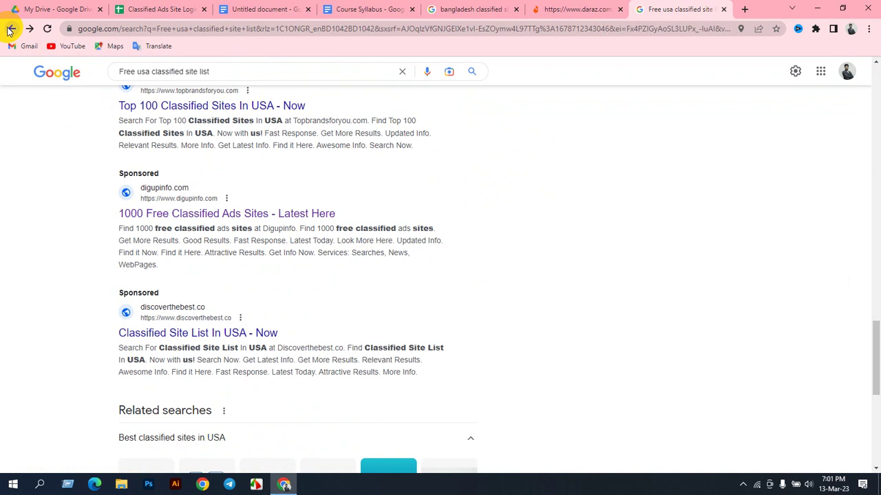
click(10, 29)
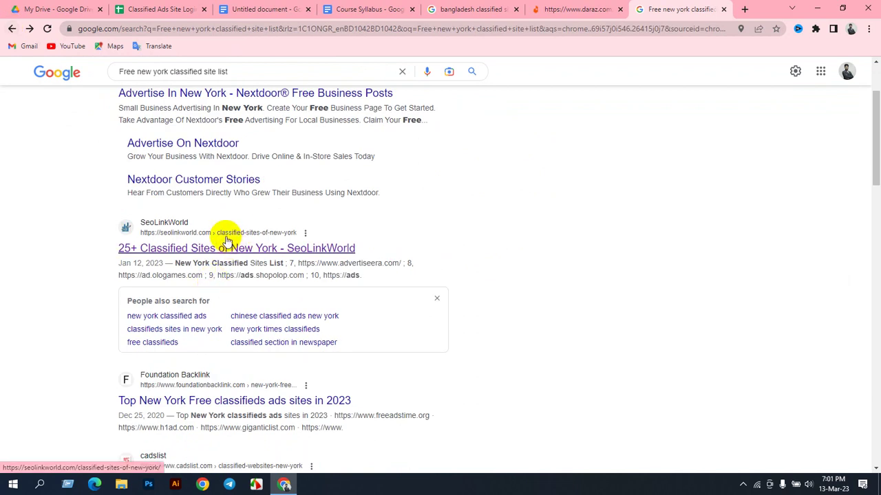
Step: Replace 'new york' with 'usa' in the search query and rerun it
scroll(224, 255, down, 4)
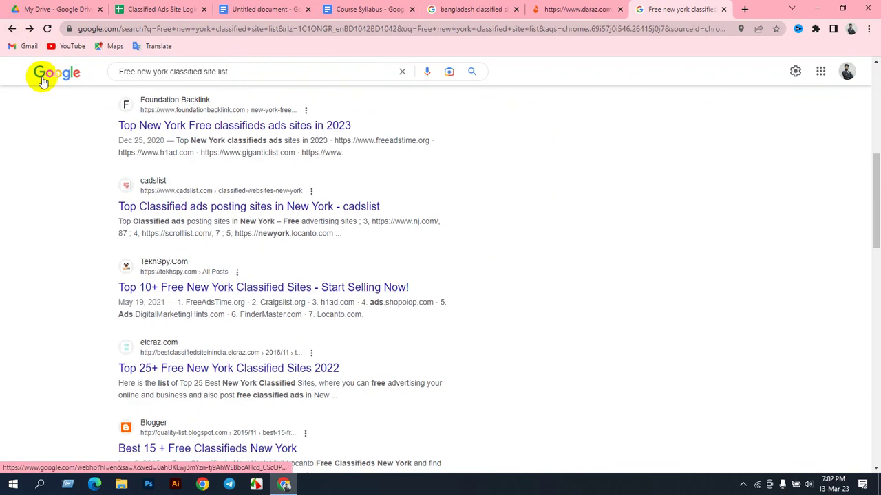
scroll(229, 131, up, 5)
scroll(229, 131, up, 1)
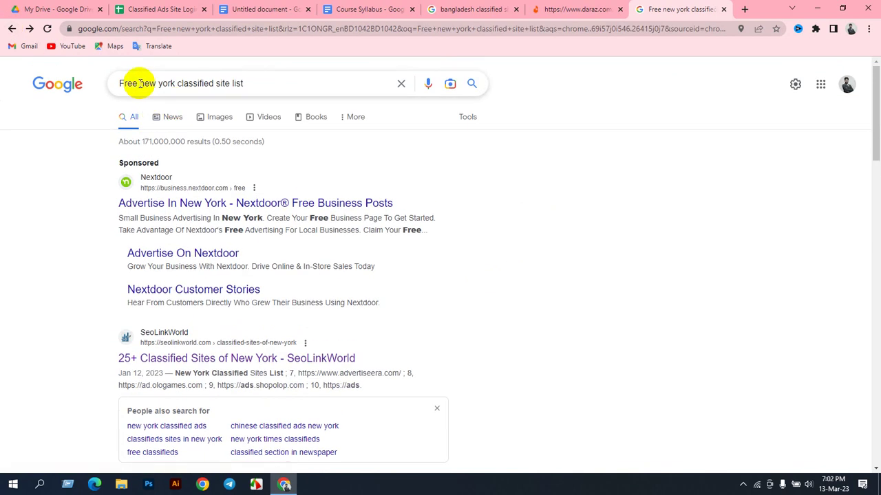
mouse_move(132, 83)
mouse_down()
mouse_move(165, 84)
mouse_move(144, 84)
mouse_up()
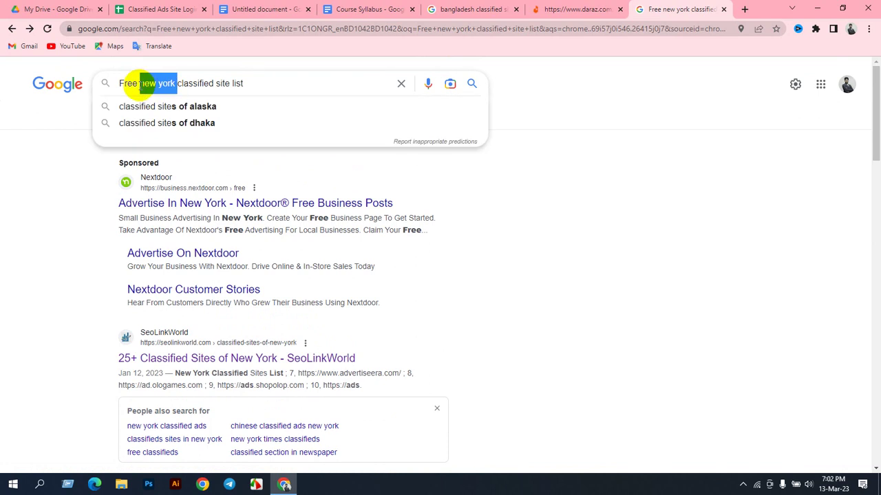
key(BackSpace)
text(usa)
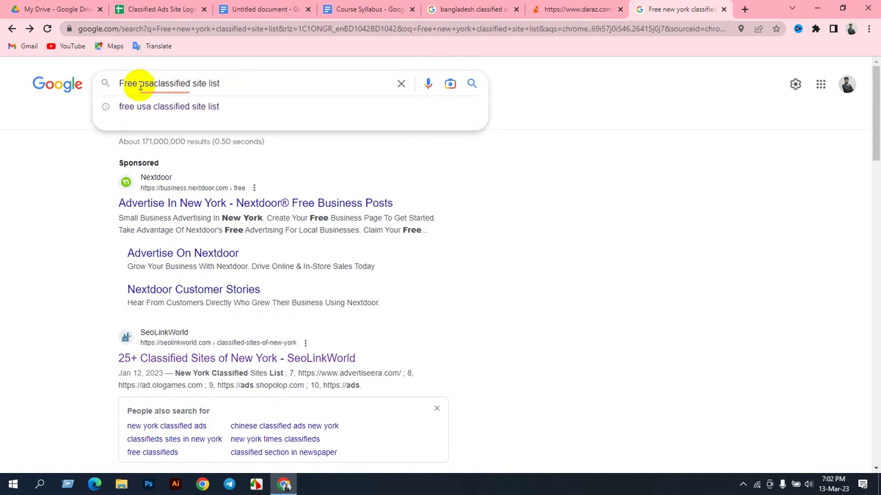
key(Return)
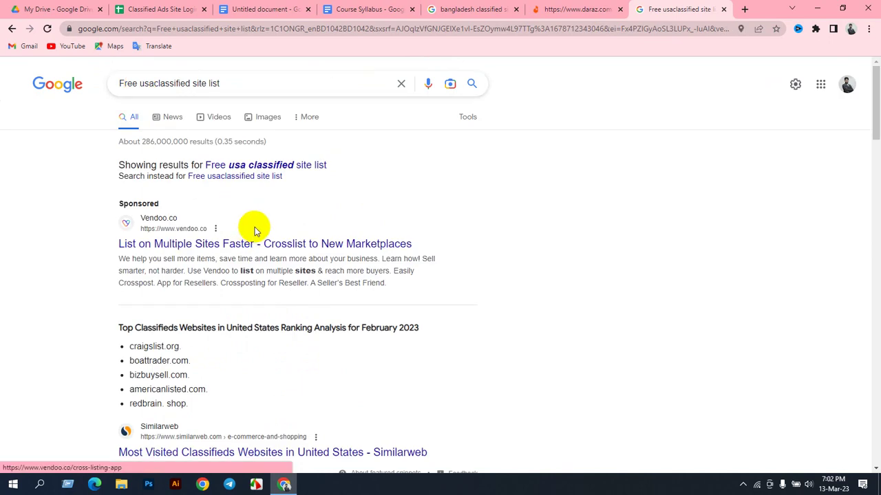
Step: Add '2023' to the query and scroll through the new results
click(226, 83)
text(2023)
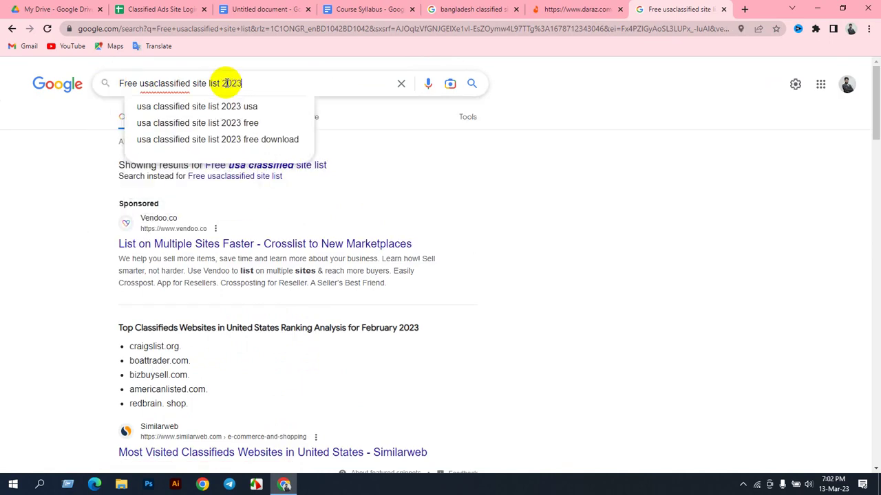
key(Return)
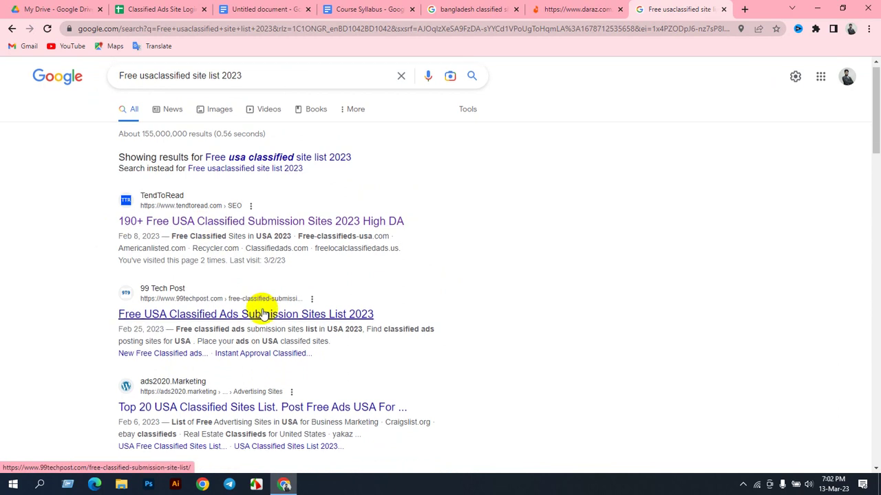
scroll(262, 310, down, 15)
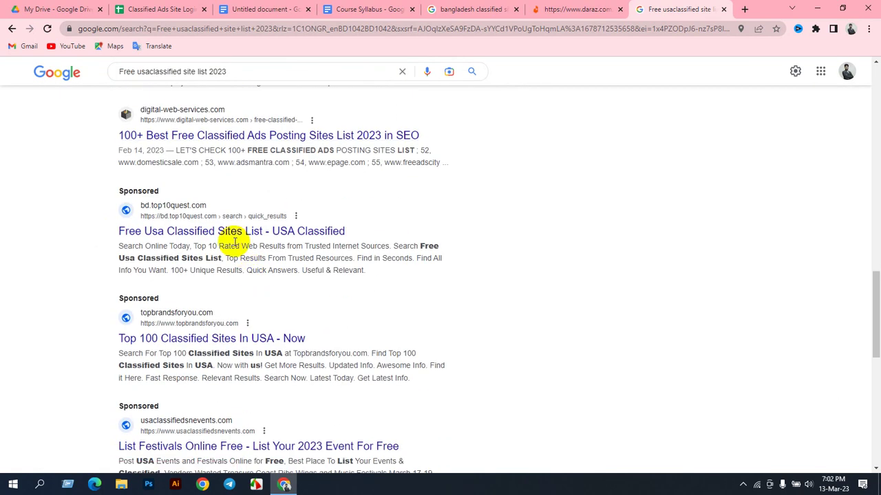
scroll(232, 248, down, 4)
scroll(230, 258, up, 6)
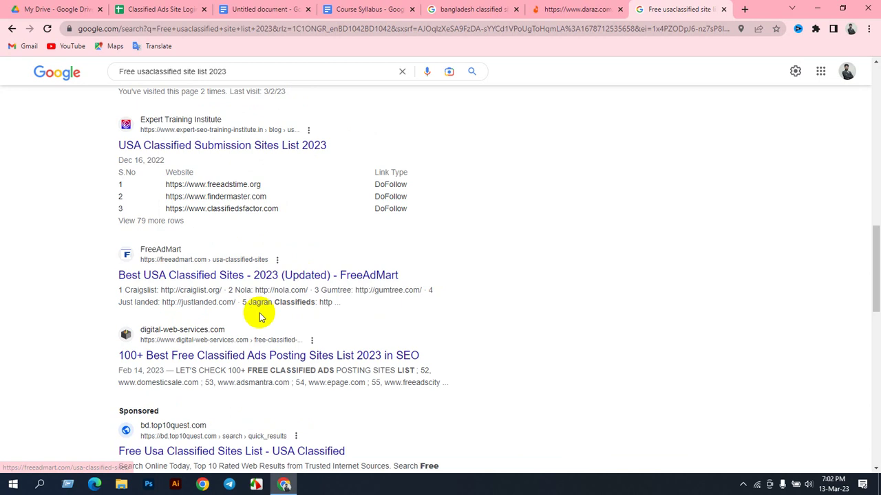
scroll(234, 306, down, 2)
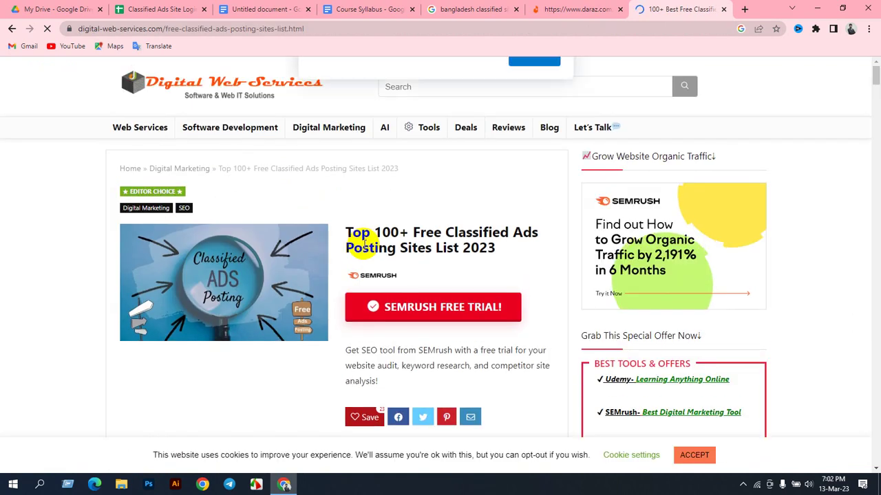
Step: Dismiss the notification prompt and get back to the classified sites article
click(530, 119)
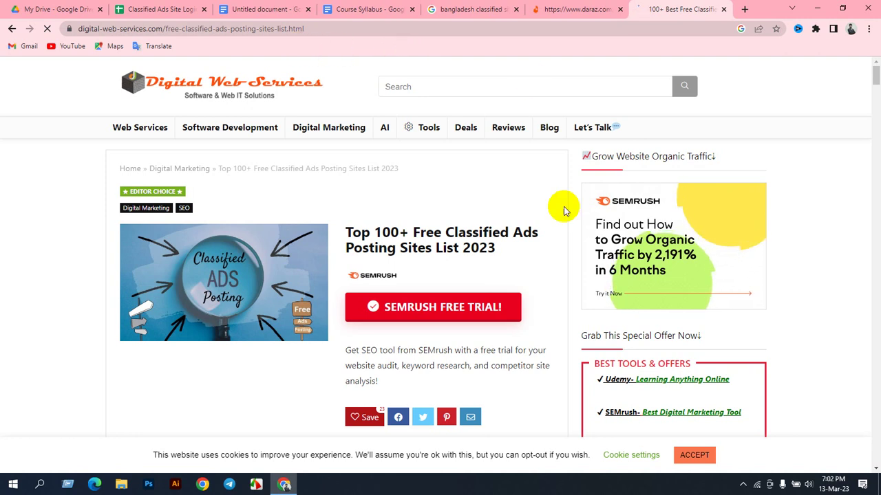
scroll(515, 189, down, 2)
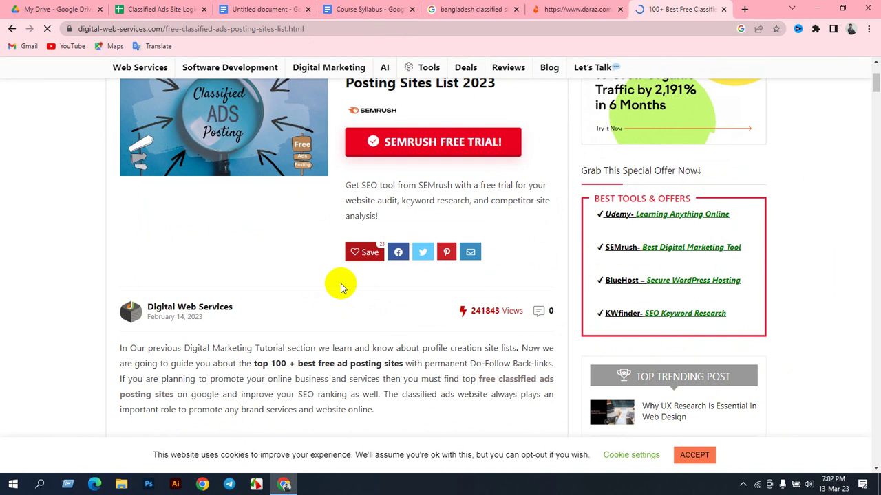
scroll(334, 230, up, 2)
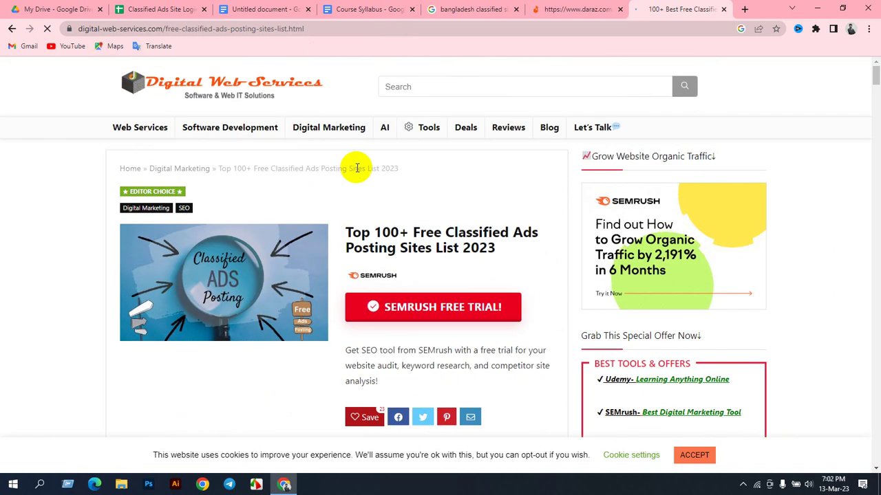
click(258, 9)
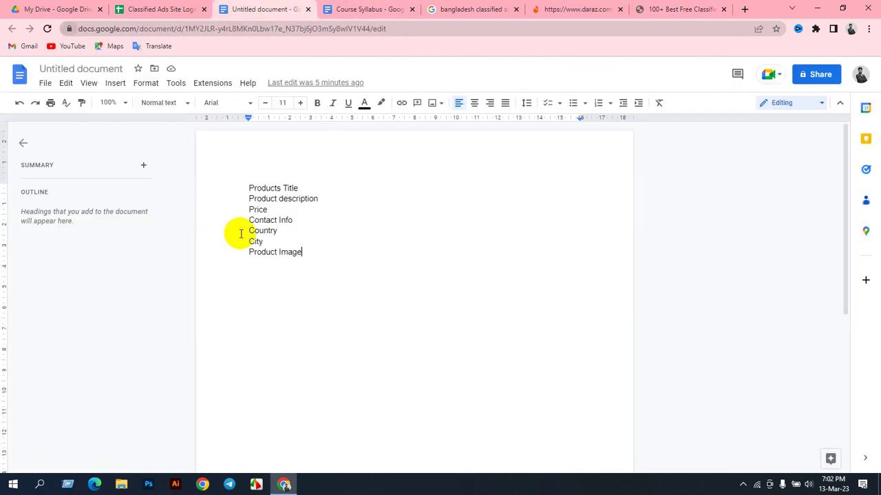
click(664, 9)
click(172, 92)
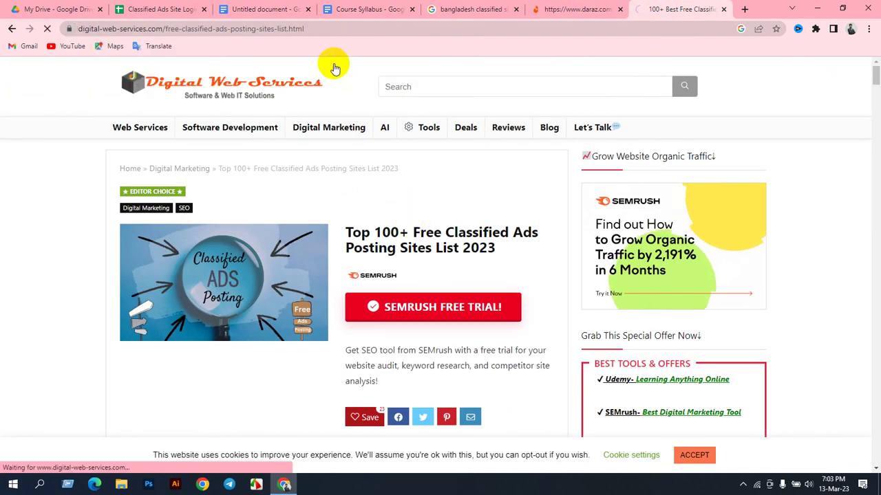
click(11, 29)
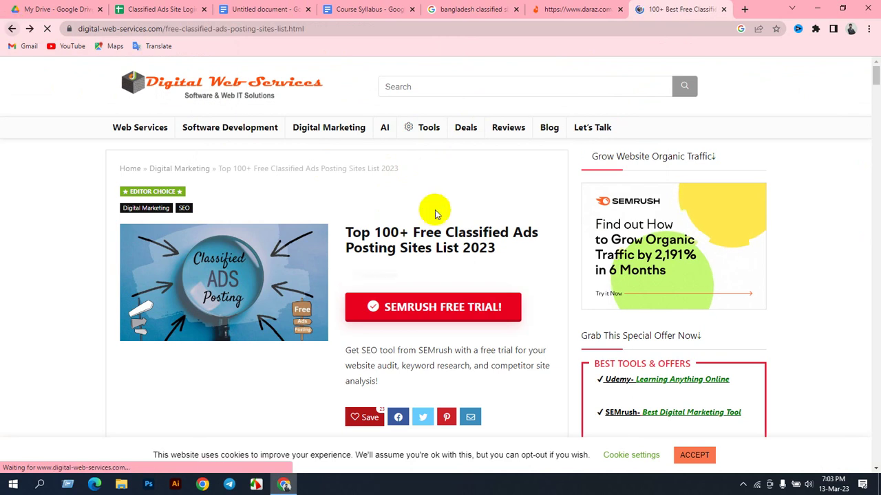
scroll(413, 220, down, 4)
scroll(415, 227, down, 9)
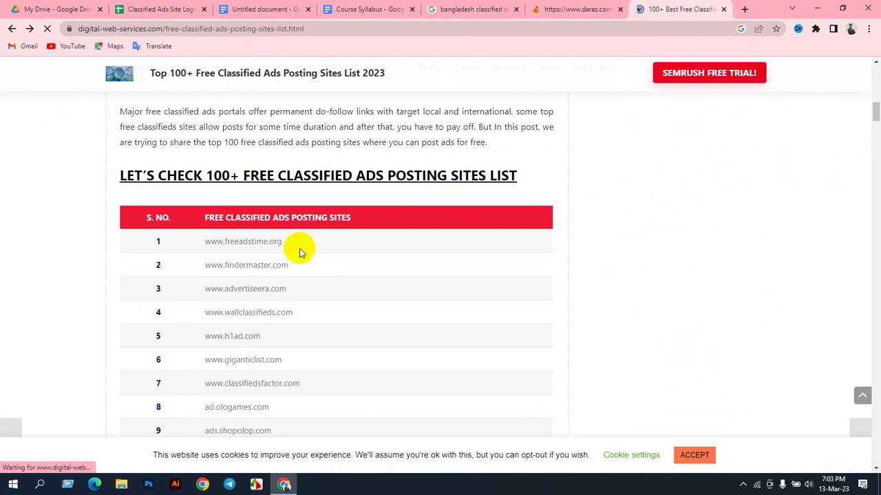
drag(288, 242, 205, 240)
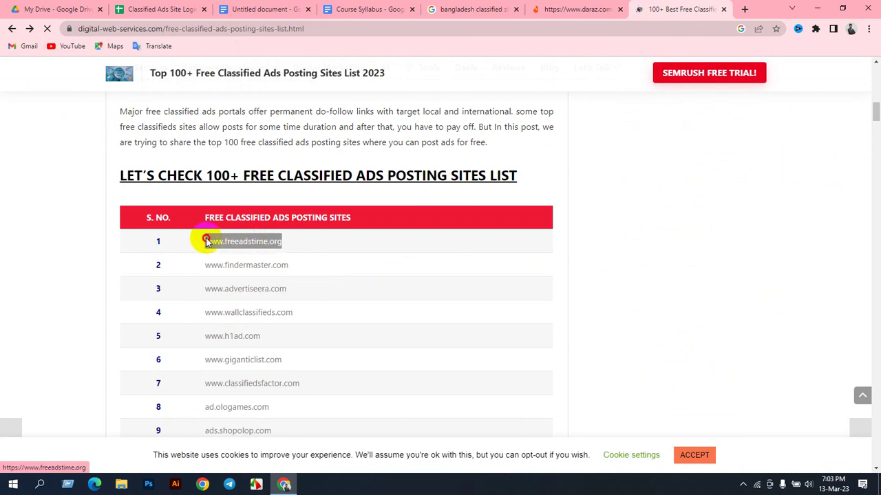
right_click(220, 250)
click(237, 254)
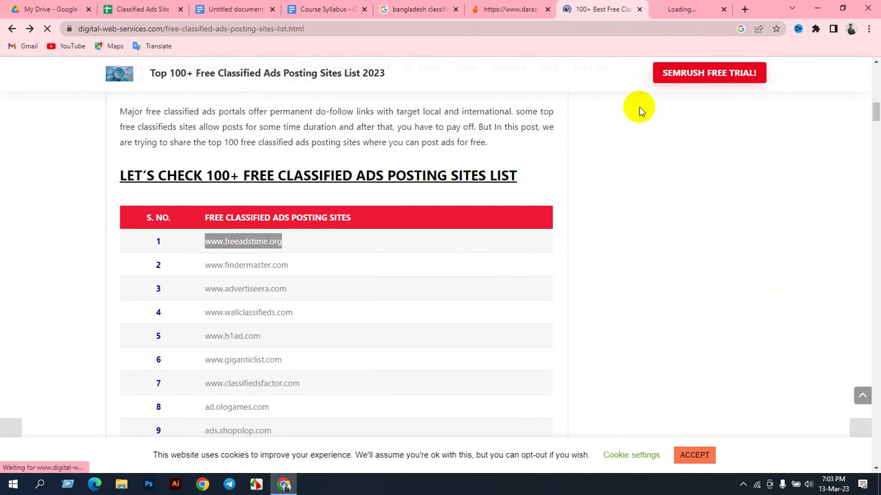
click(692, 9)
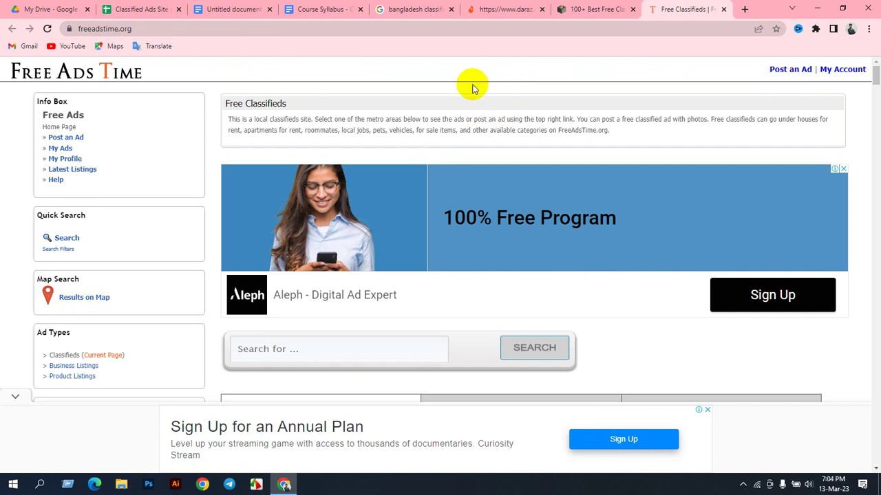
Step: Enter the headers Site Name, Site URL and Gmail in cells A1–C1
click(169, 9)
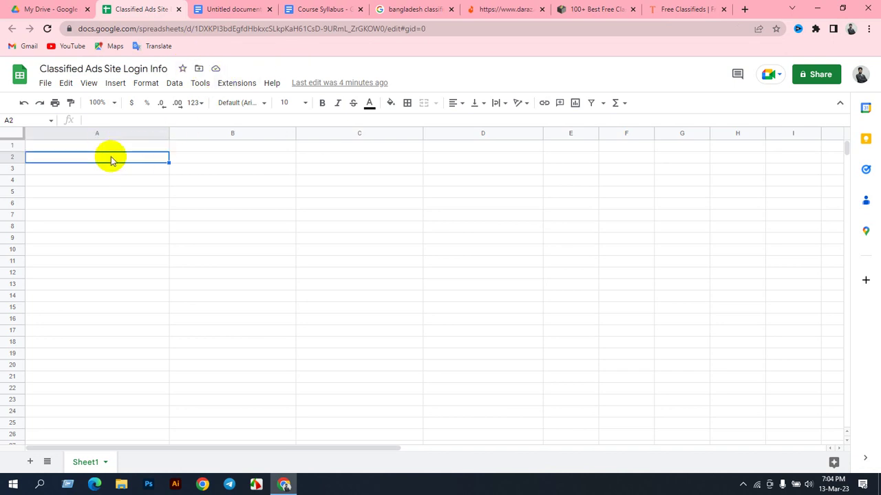
text(Site)
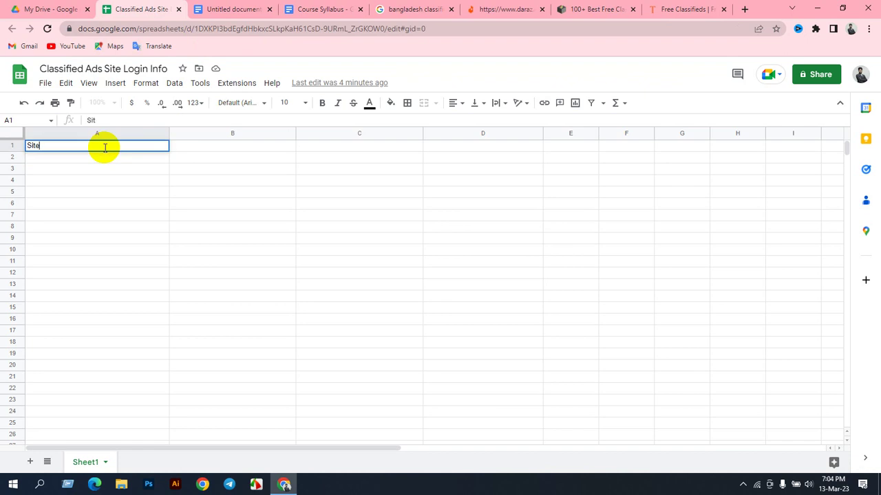
text( Name)
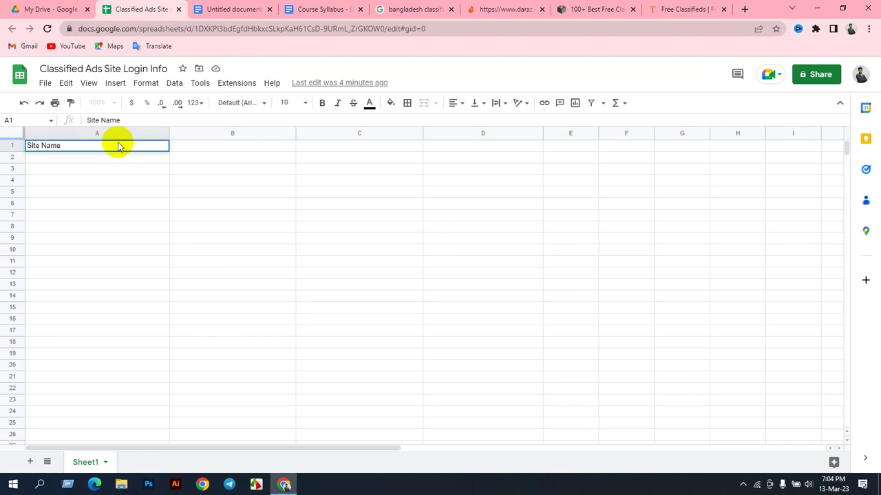
click(187, 150)
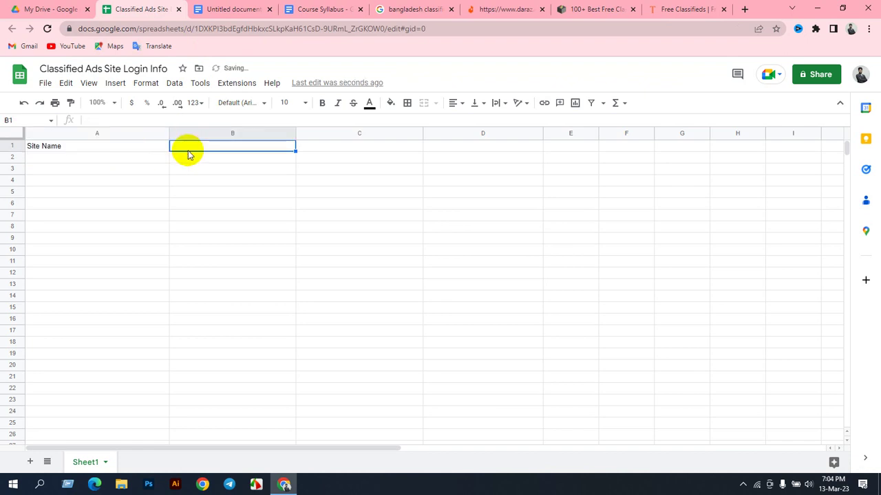
text(Site URL)
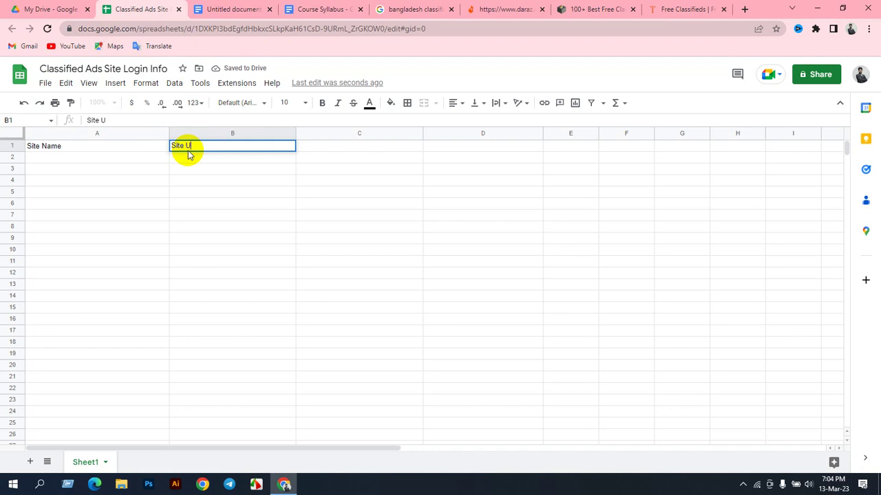
click(304, 148)
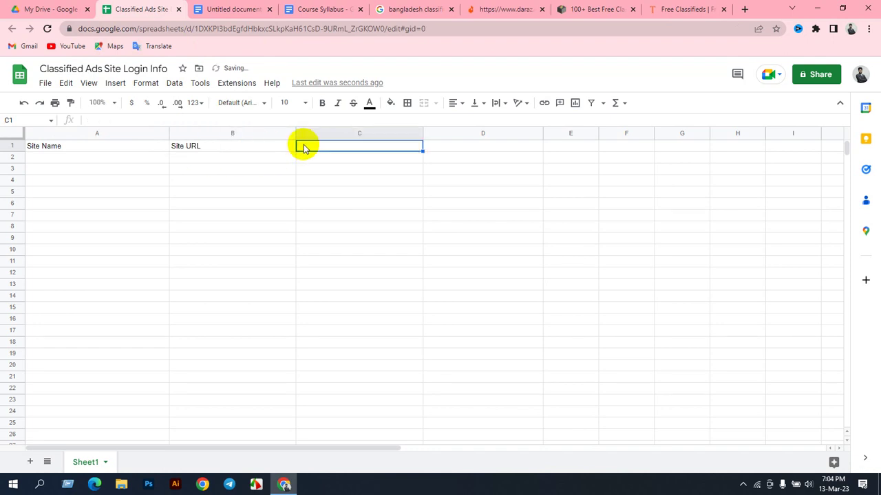
text(Gmail)
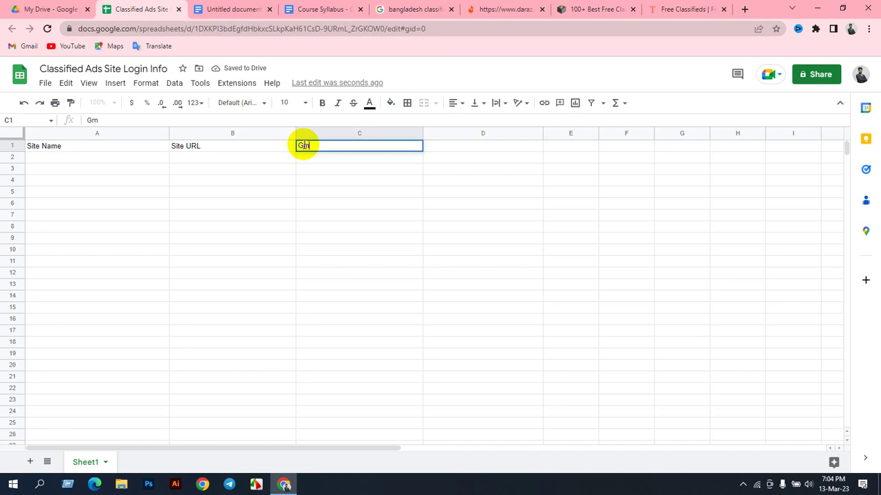
click(444, 150)
Step: Add Password and Username headers in D1 and E1, widening column E
text(Pas)
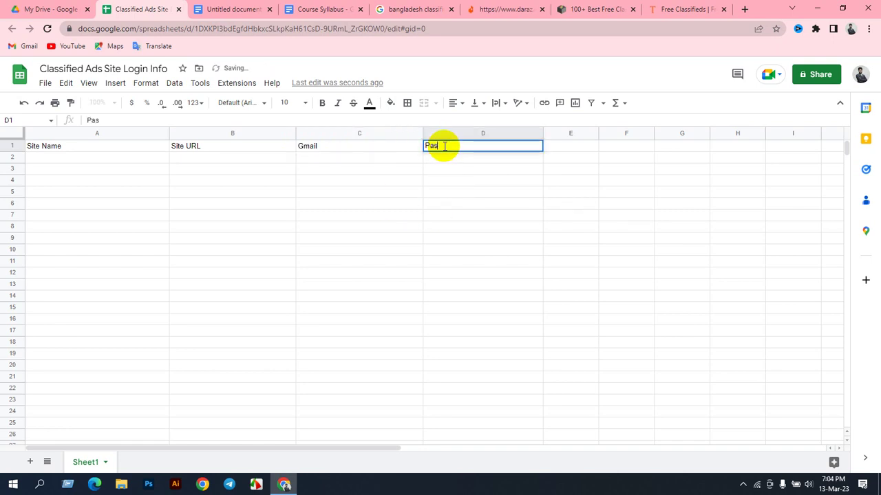
text(sw)
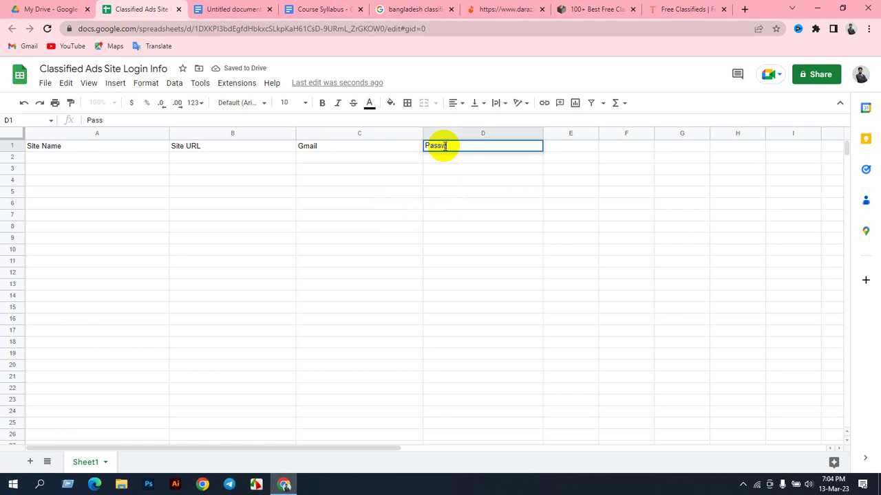
text(ord)
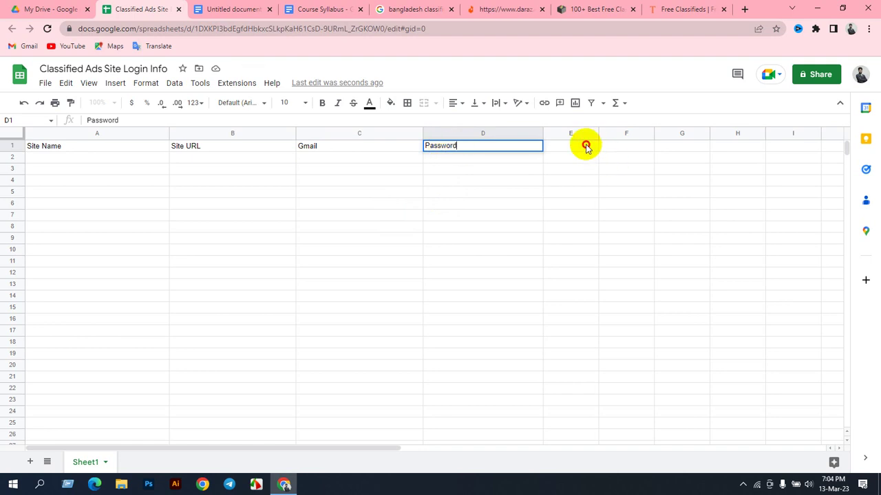
click(584, 143)
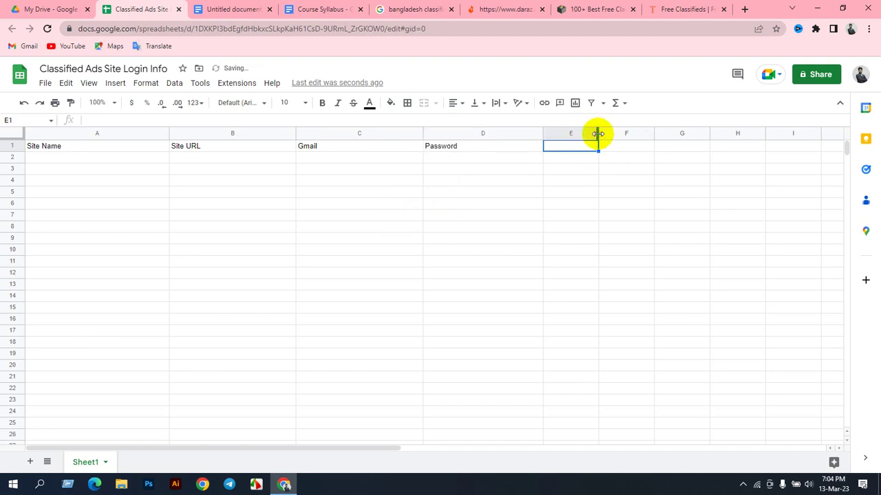
drag(605, 135, 671, 146)
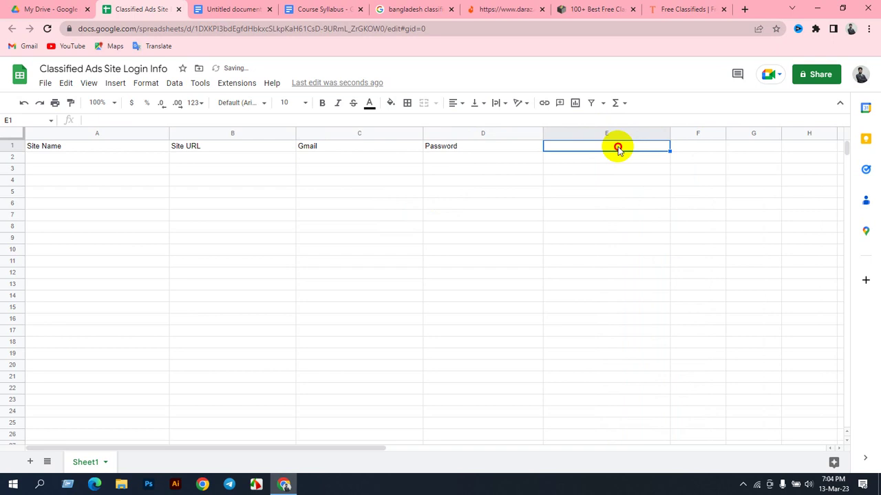
text(Username)
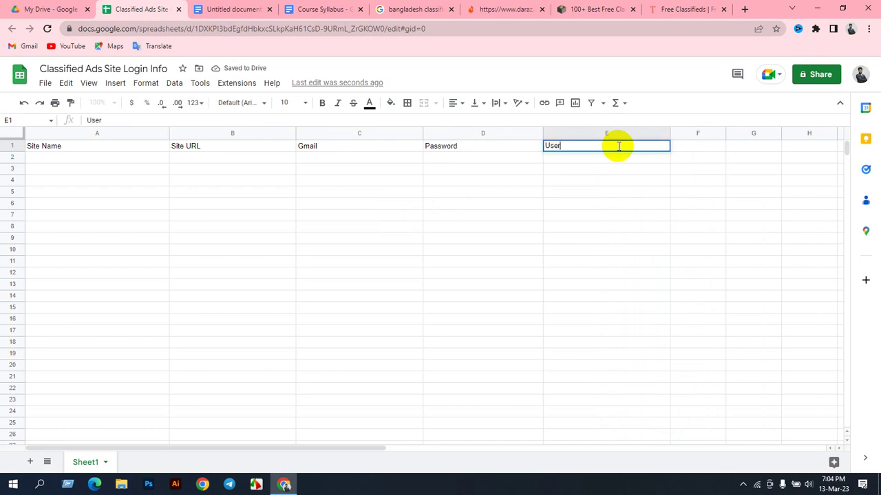
click(679, 154)
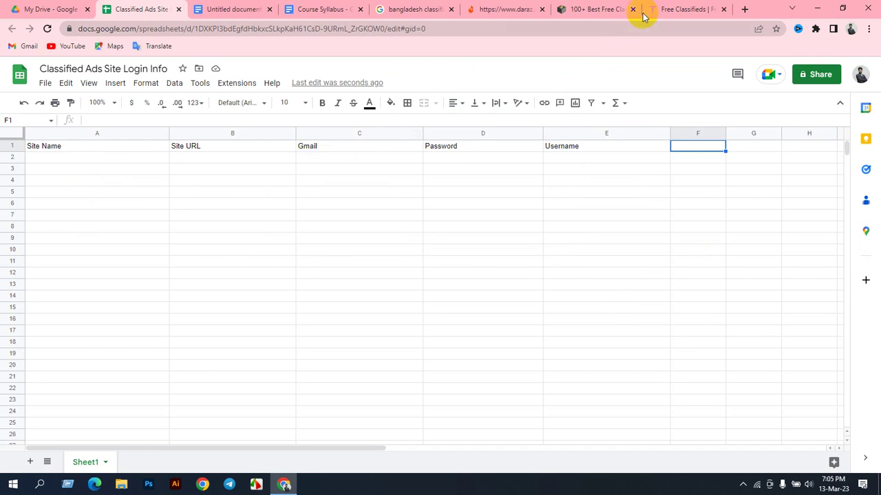
click(678, 9)
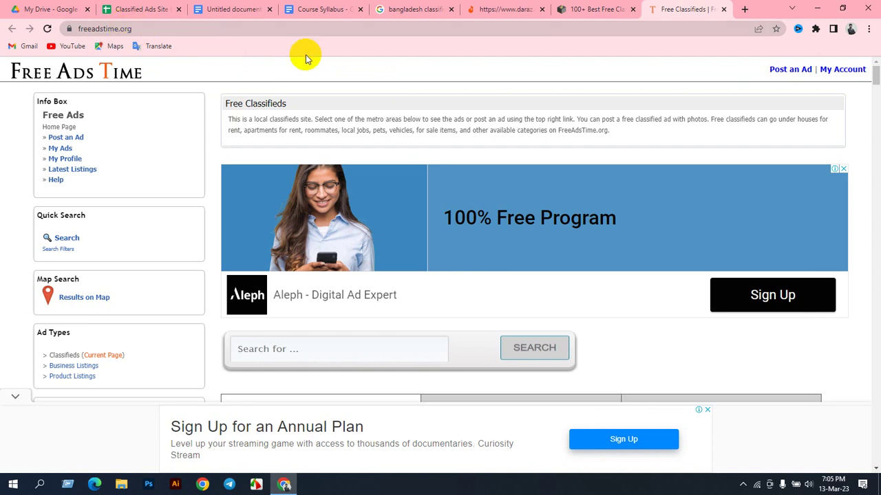
click(561, 193)
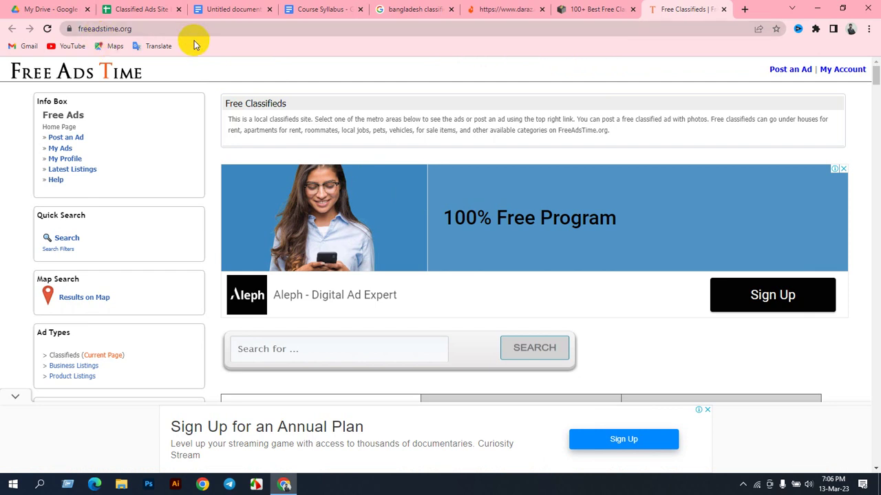
scroll(407, 342, down, 9)
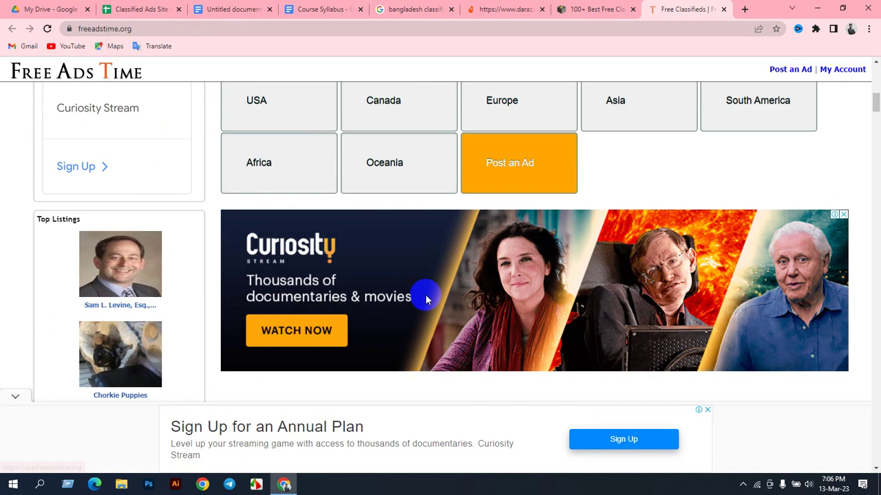
scroll(580, 262, down, 4)
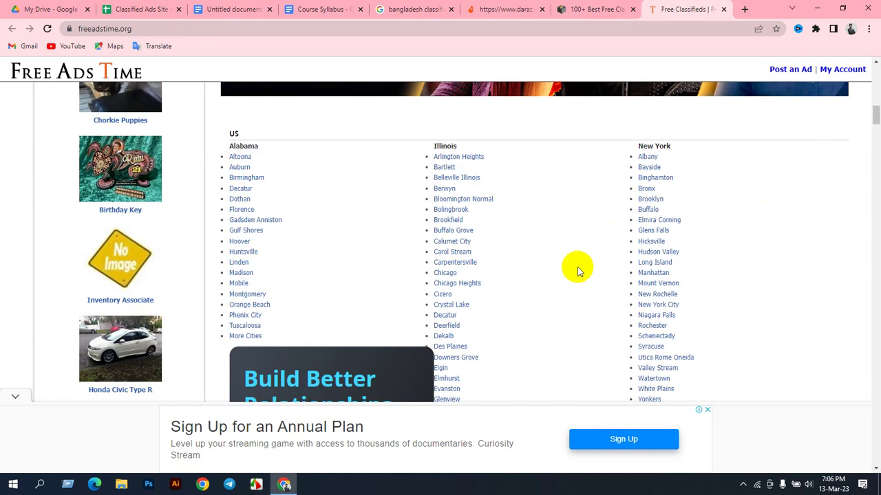
scroll(564, 255, up, 12)
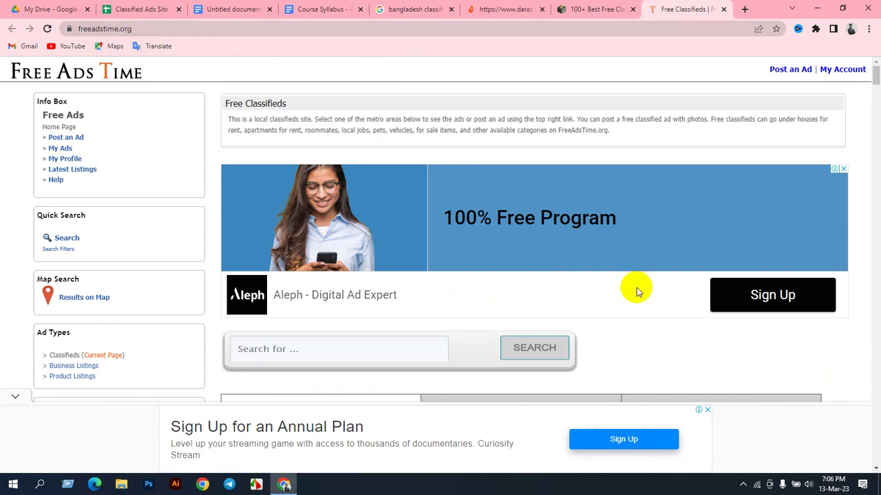
click(342, 221)
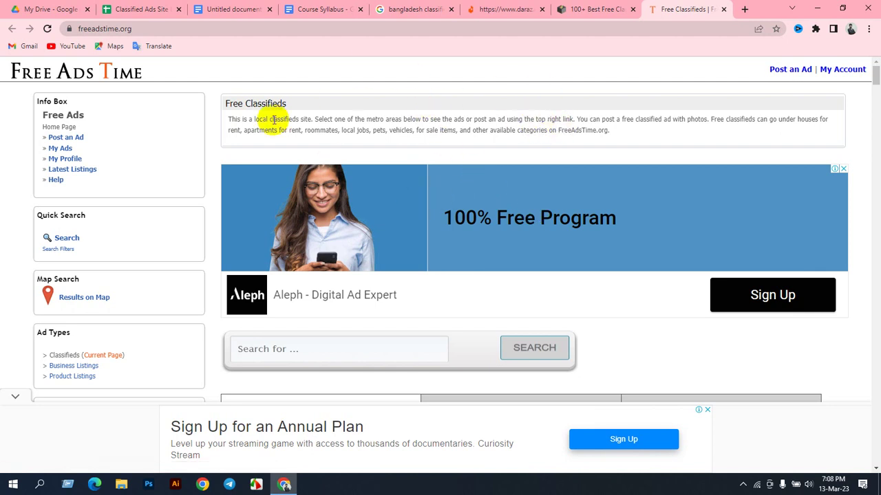
scroll(403, 204, down, 4)
scroll(377, 224, up, 4)
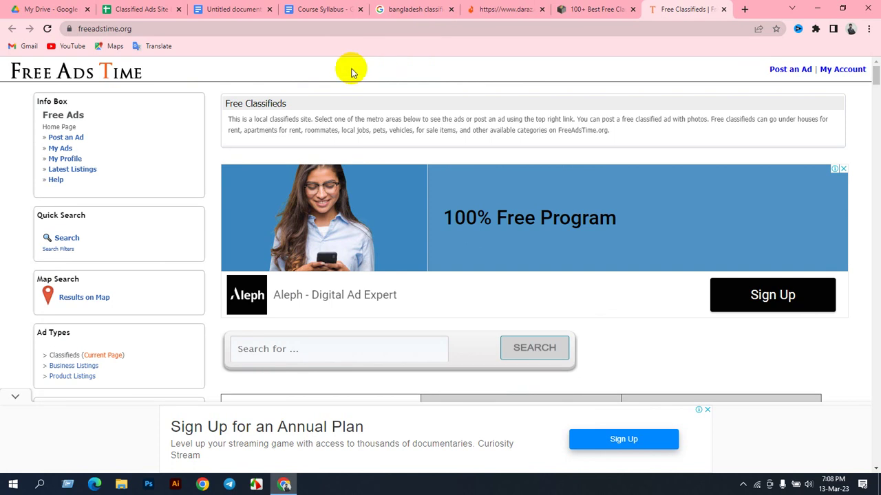
Step: Open an empty new tab, check the signed-in Google accounts, then return to Free Classifieds
click(744, 10)
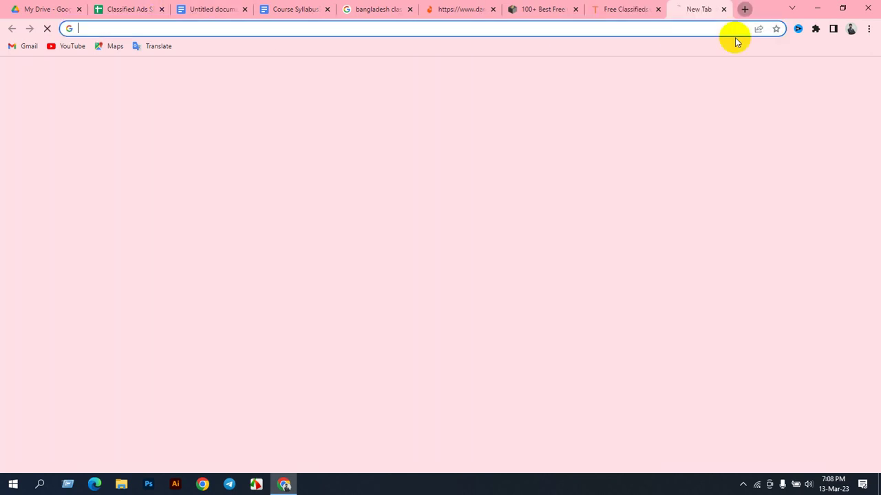
click(860, 77)
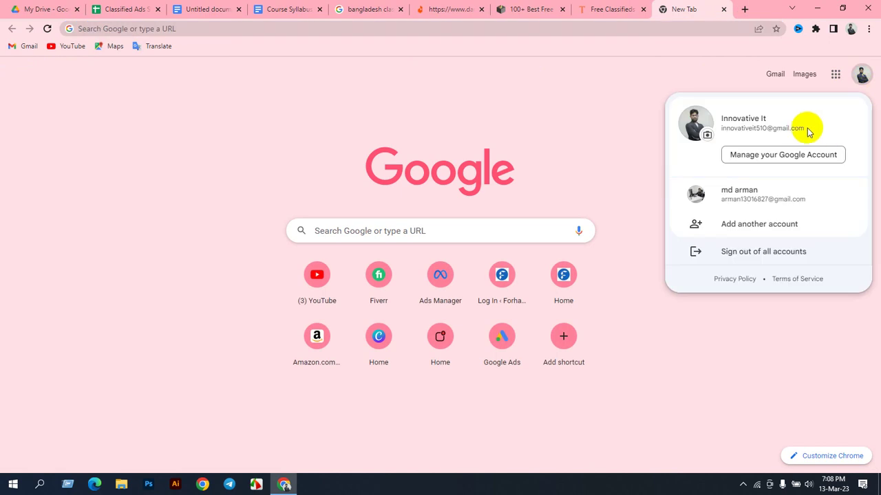
drag(806, 130, 721, 133)
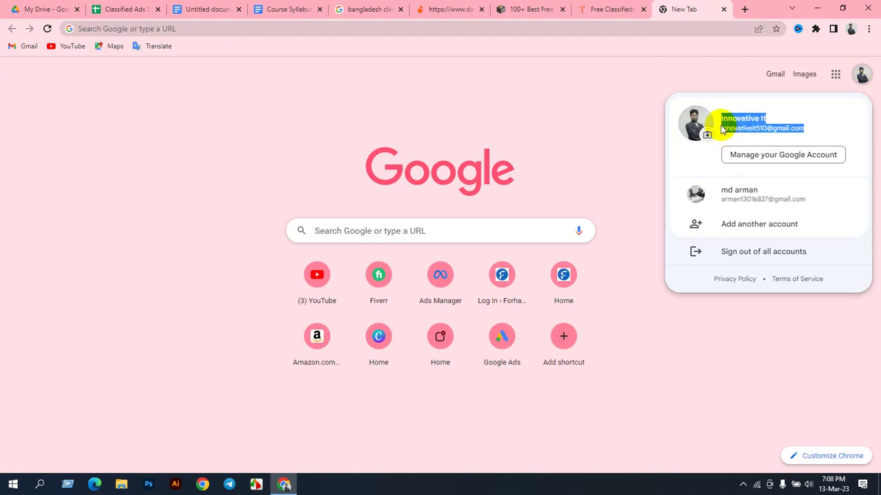
click(713, 75)
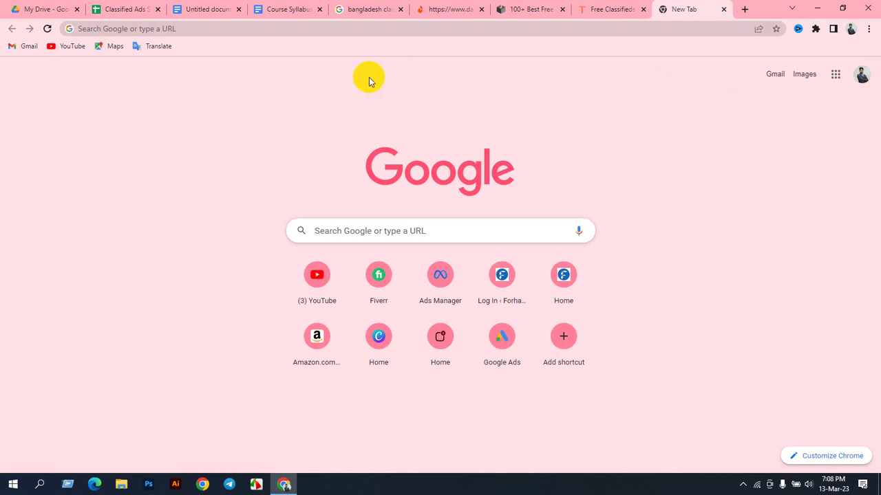
click(609, 9)
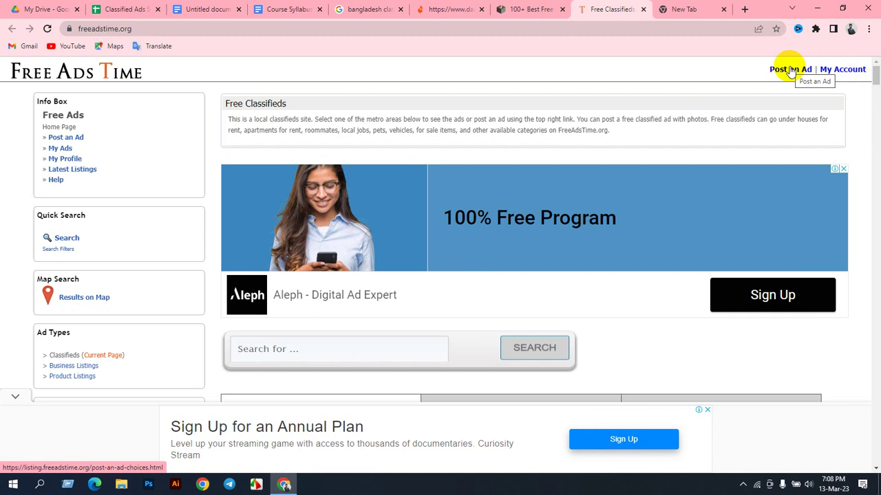
Step: Go to Post an Ad, close the full-screen ad, and choose Post a Classified Ad
click(791, 70)
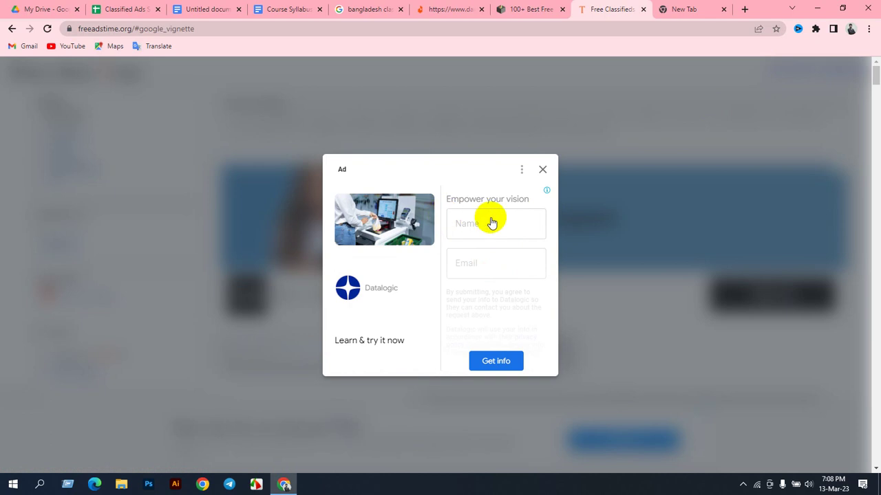
click(543, 170)
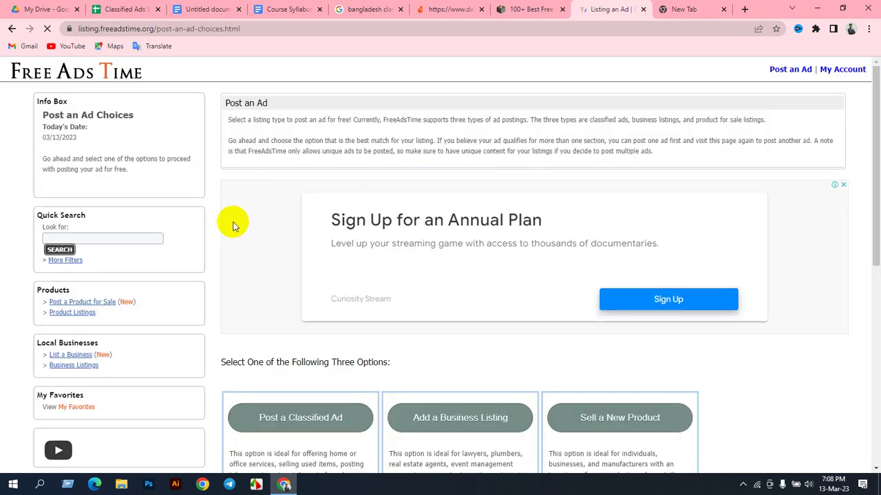
scroll(368, 282, down, 2)
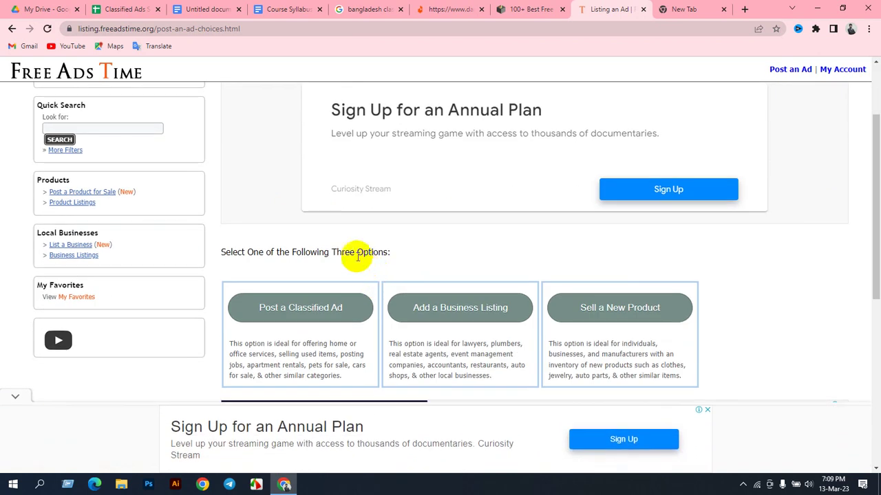
scroll(341, 251, up, 2)
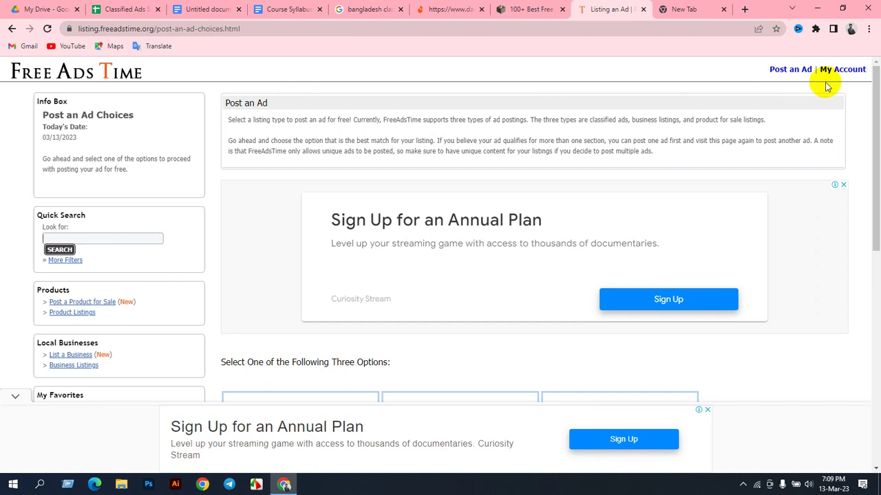
scroll(612, 210, down, 4)
scroll(604, 200, down, 4)
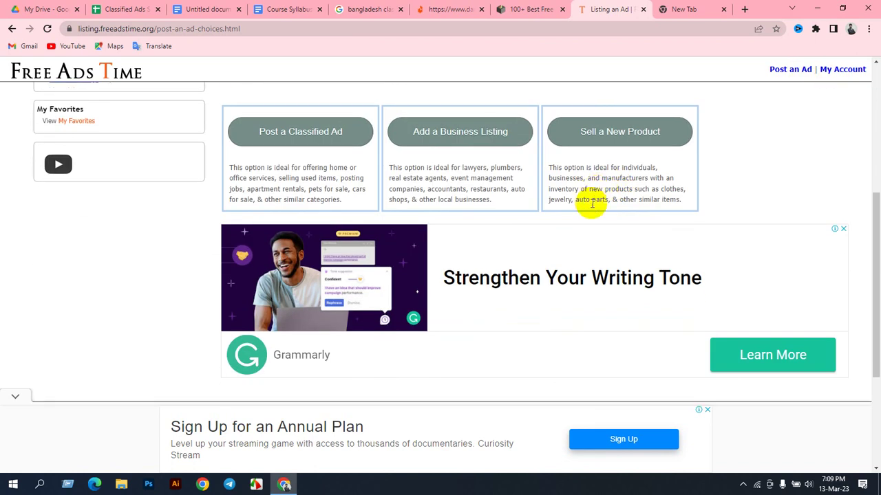
scroll(472, 232, up, 5)
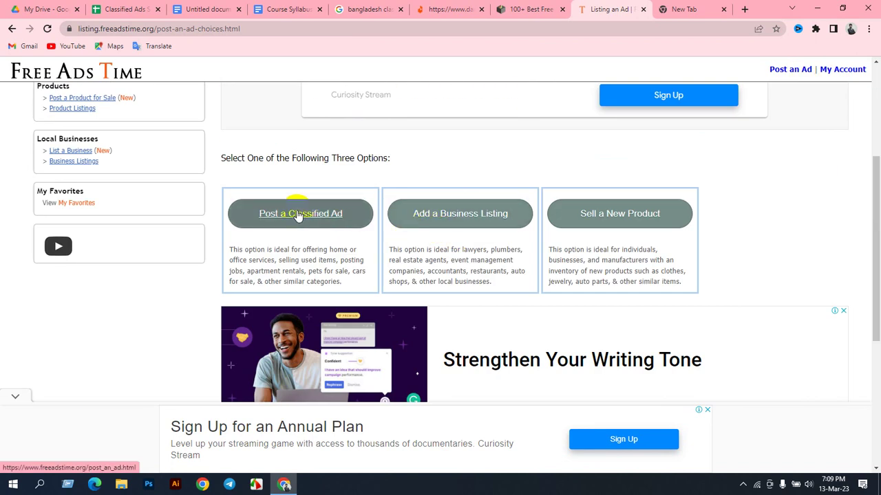
scroll(216, 168, up, 3)
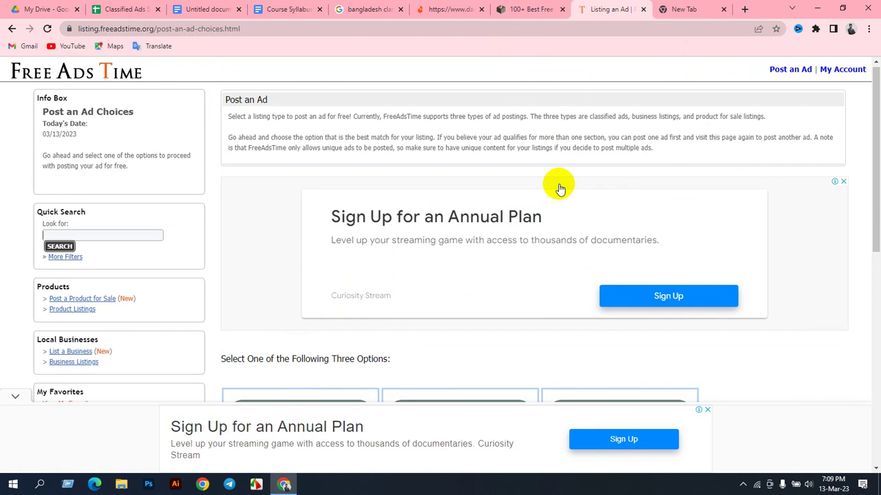
scroll(560, 183, down, 5)
scroll(292, 323, up, 4)
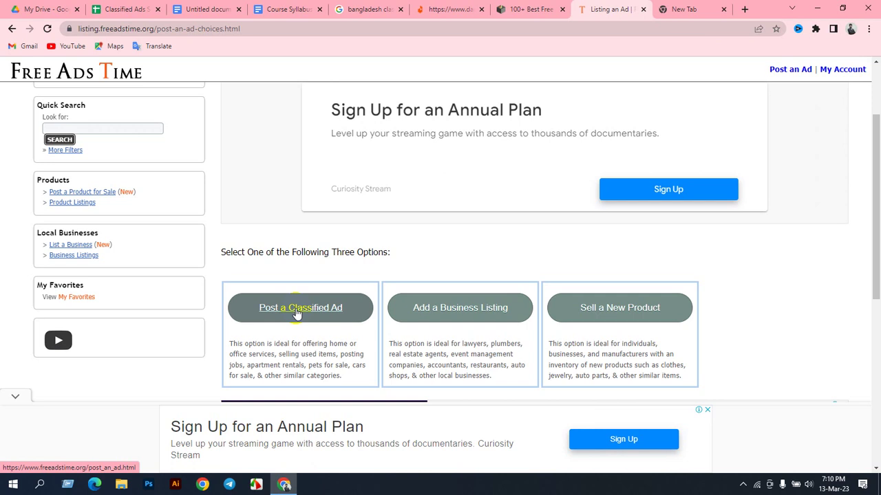
scroll(297, 311, up, 2)
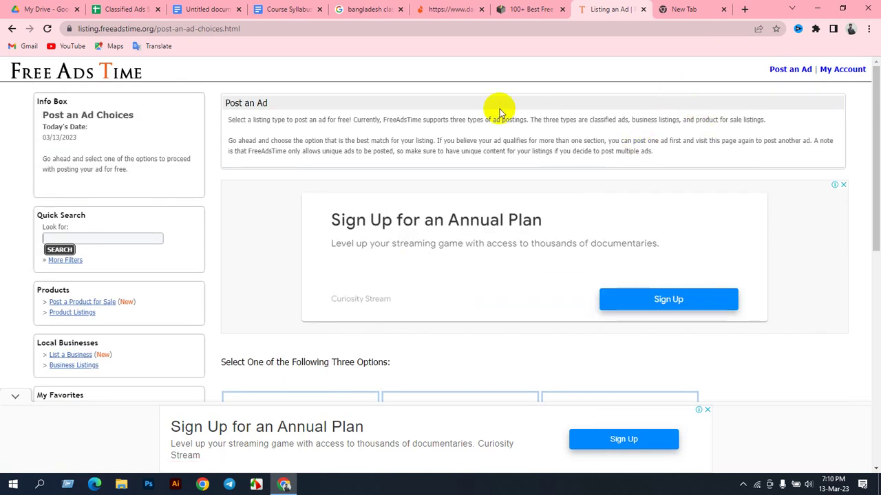
scroll(426, 258, down, 3)
scroll(392, 278, down, 1)
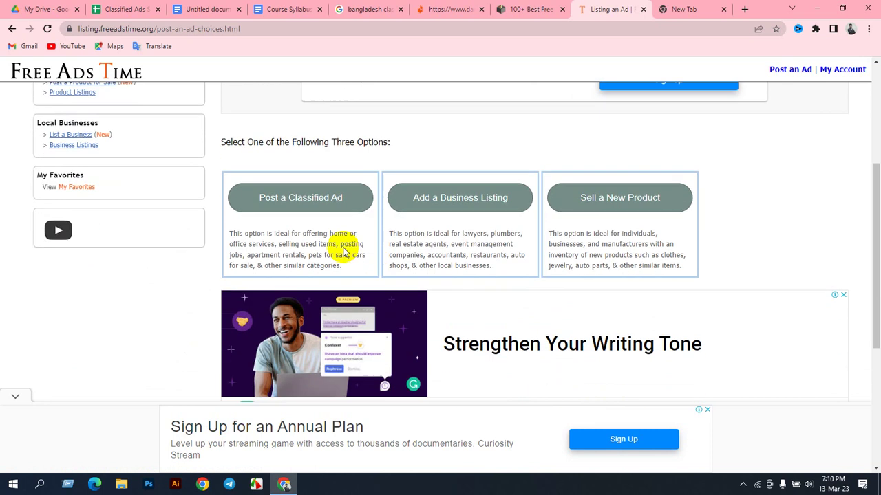
click(298, 204)
Step: Close the ad overlay, review the category and subcategory dropdowns, then go to My Account
click(541, 169)
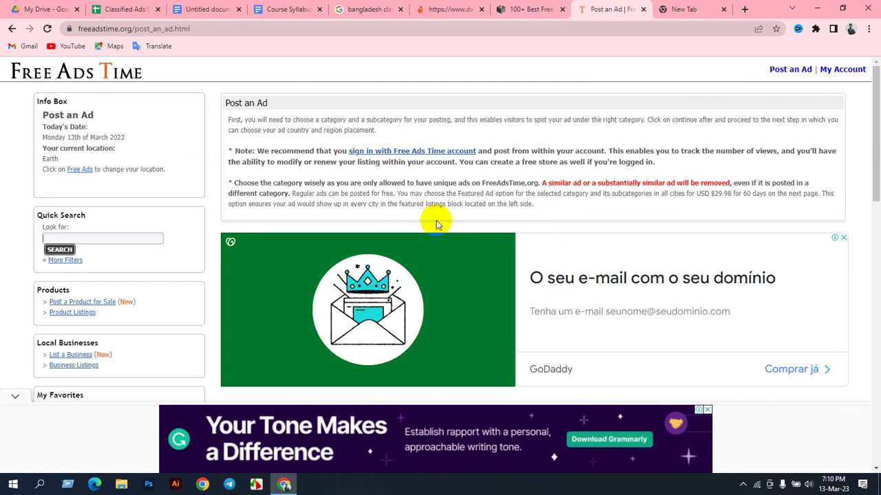
scroll(436, 225, down, 7)
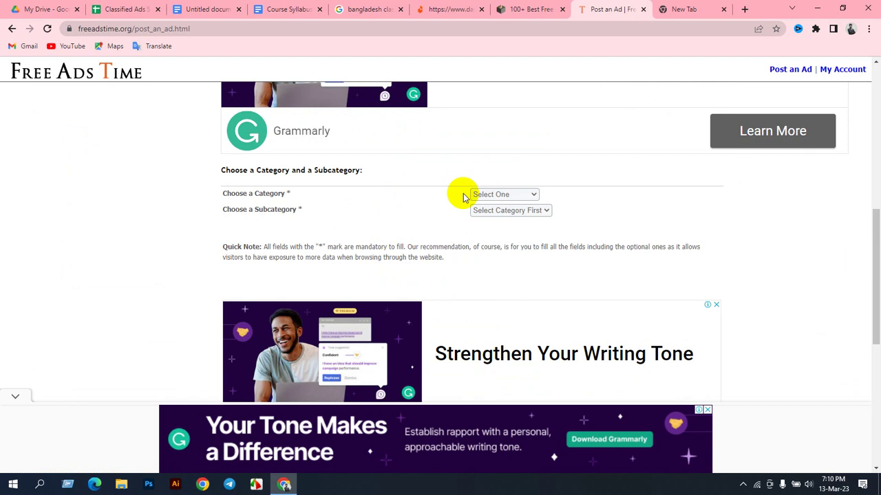
scroll(463, 197, down, 4)
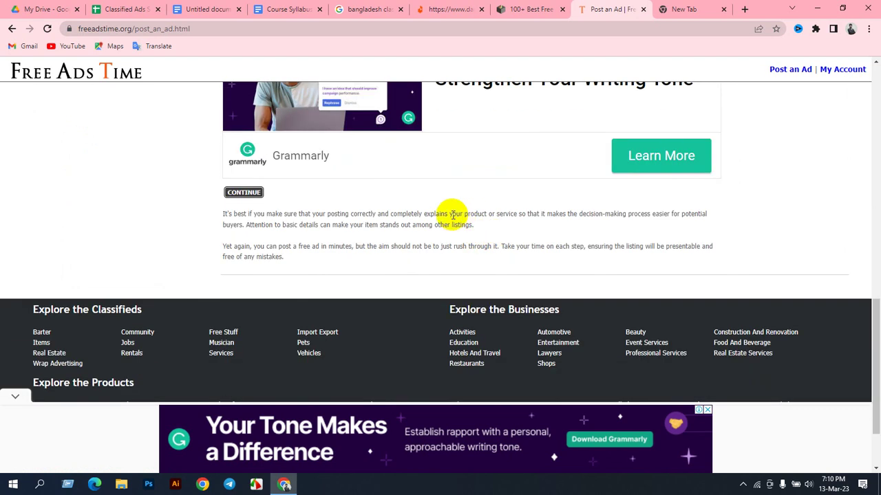
scroll(460, 212, up, 1)
scroll(460, 212, up, 3)
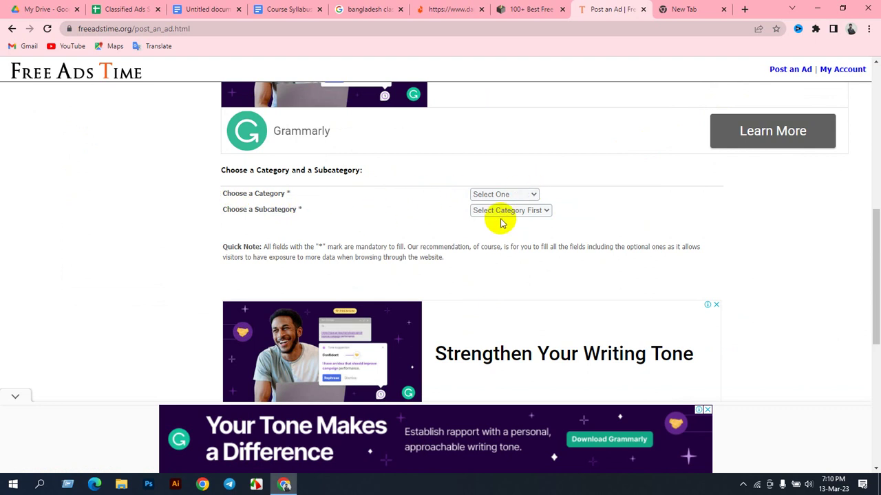
scroll(500, 222, up, 8)
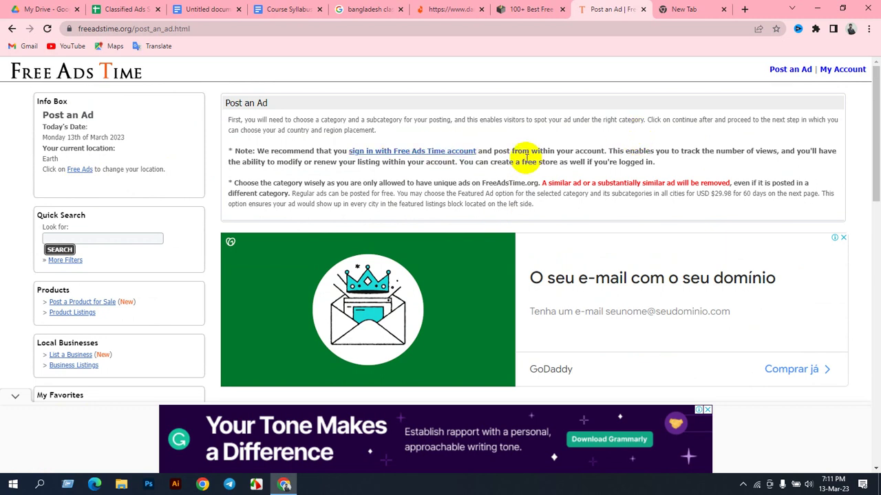
click(841, 71)
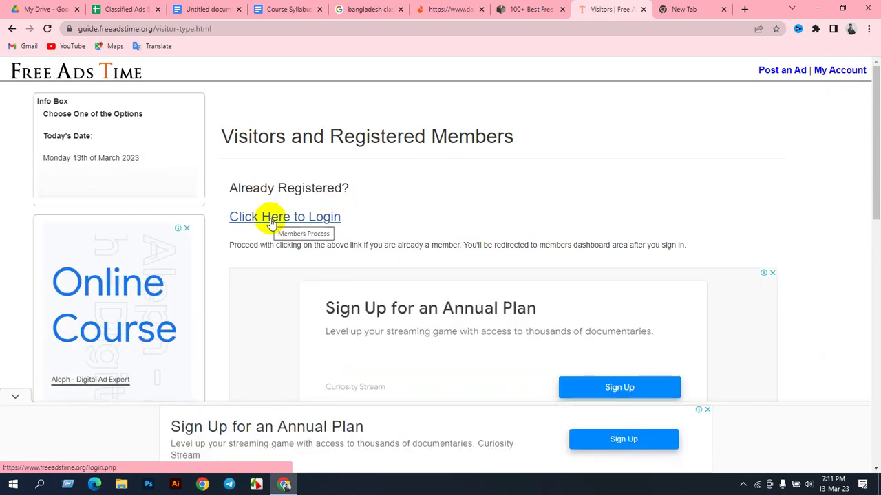
Step: Go to the members login page and focus the username field
click(261, 223)
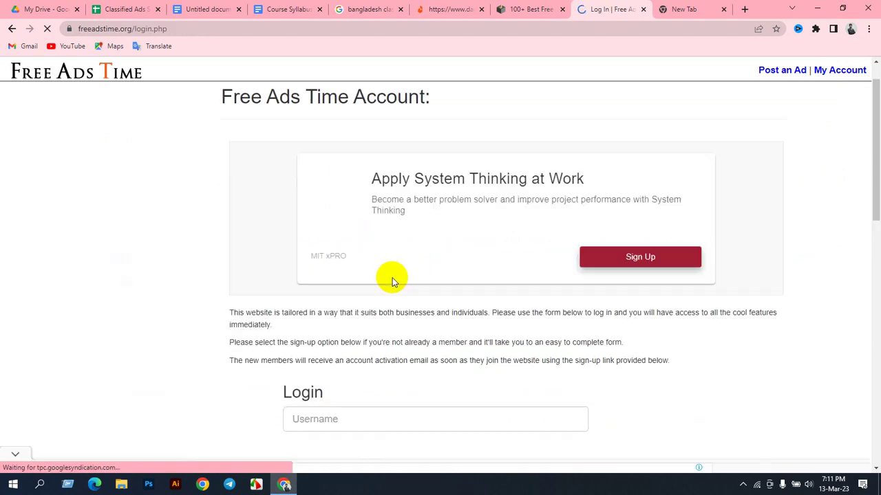
scroll(344, 261, down, 3)
click(322, 241)
scroll(399, 244, down, 3)
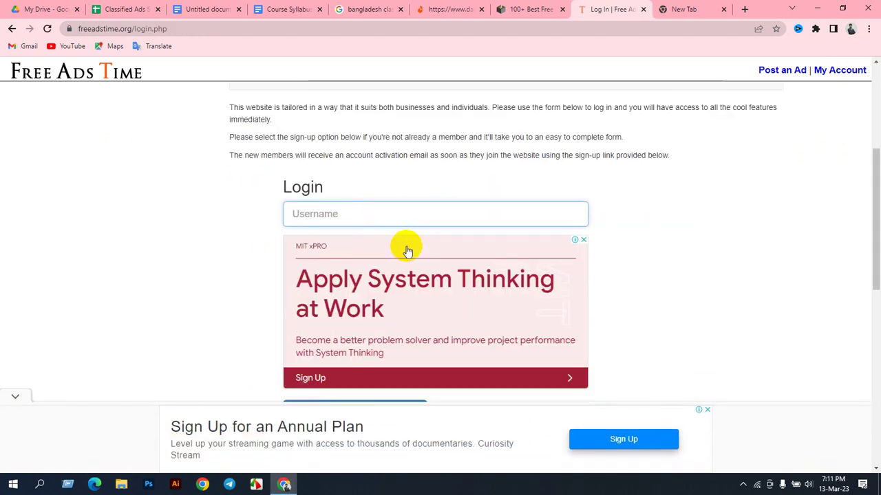
scroll(372, 268, up, 2)
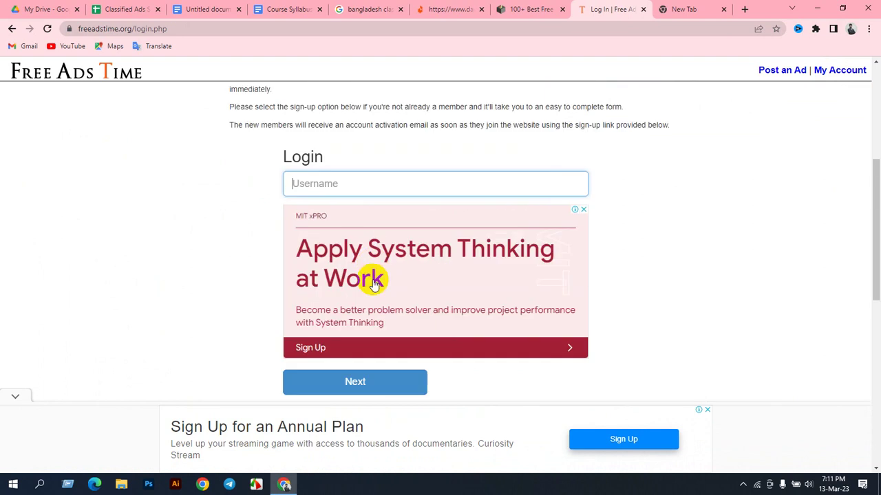
scroll(364, 279, down, 2)
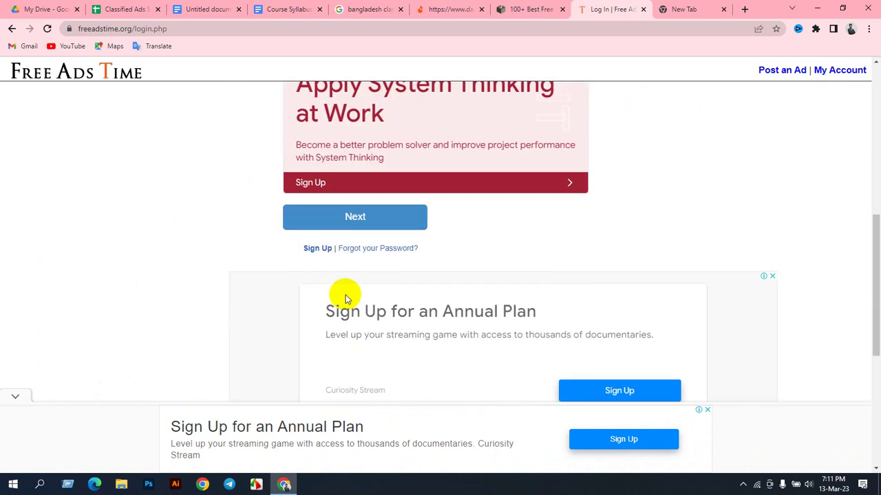
Step: Start creating a new account, focus the Nickname field, and close the MIT xPRO ad
click(318, 249)
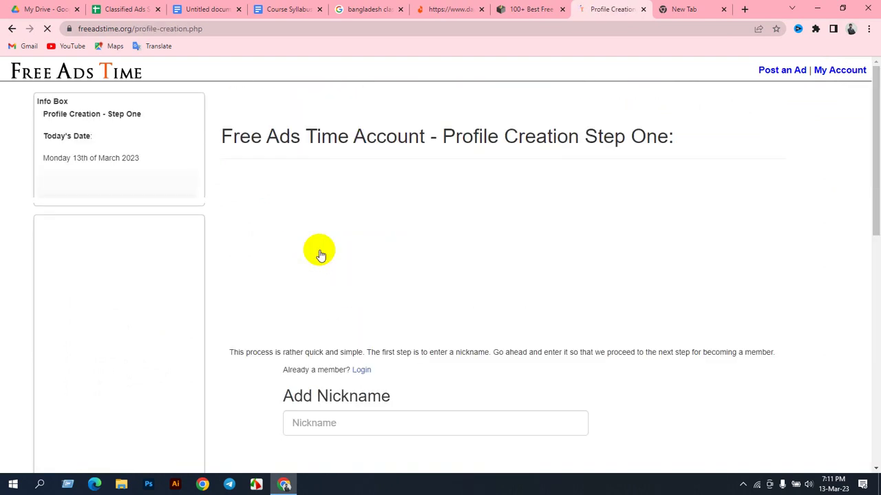
scroll(375, 256, down, 3)
click(371, 210)
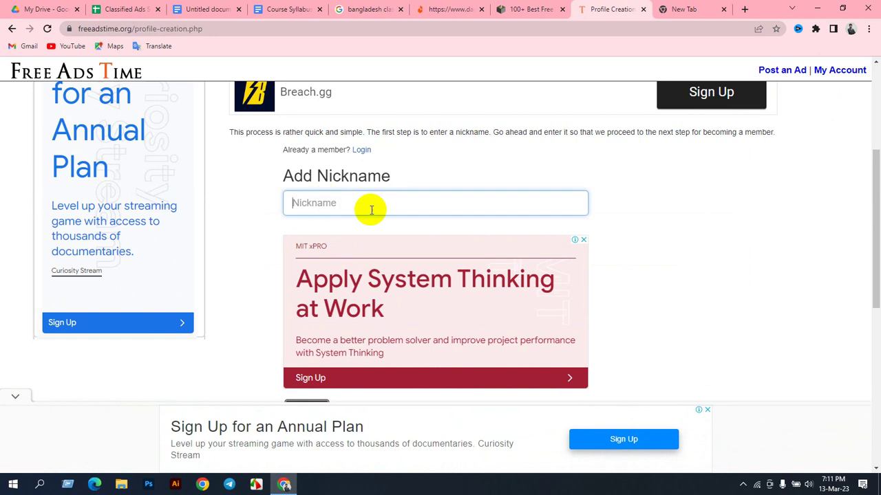
scroll(371, 210, down, 3)
scroll(389, 267, up, 3)
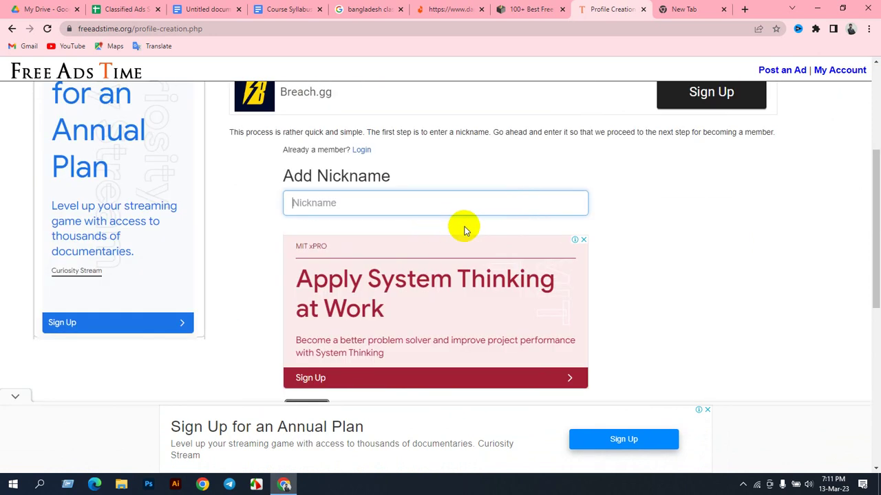
click(583, 240)
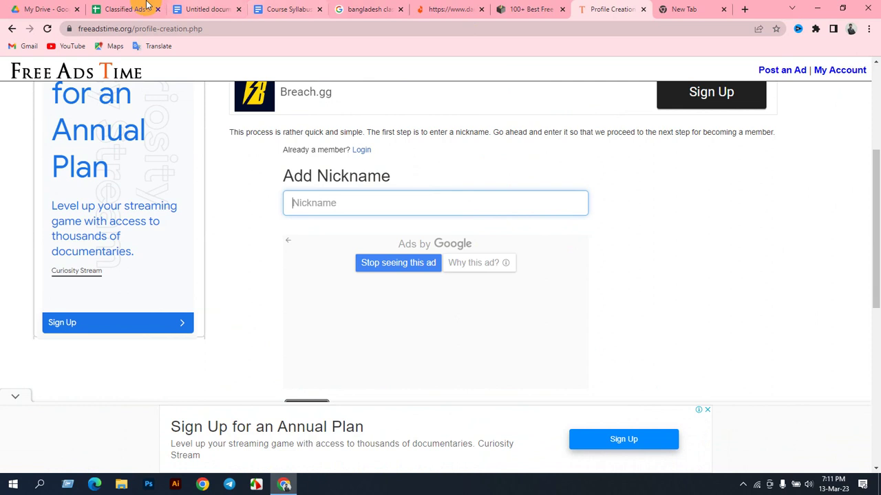
Step: Paste the freeadstime.org profile-creation page URL into cell B2 under Site URL
click(138, 9)
click(198, 158)
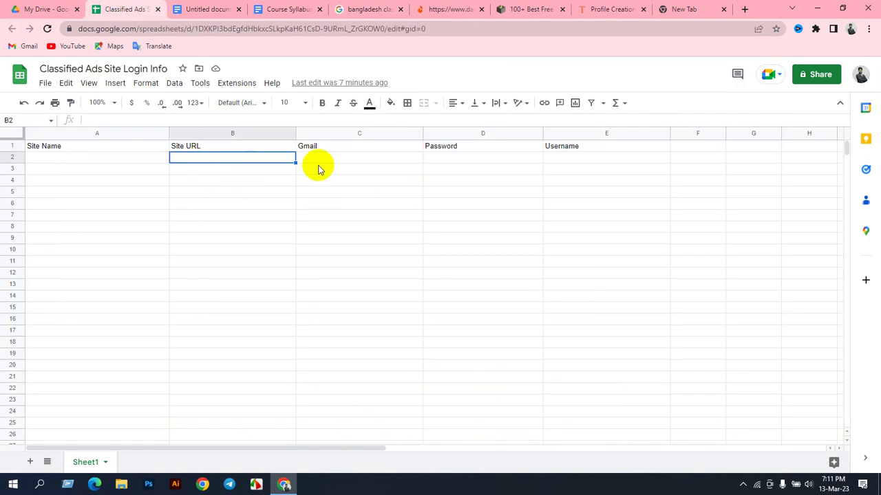
click(612, 9)
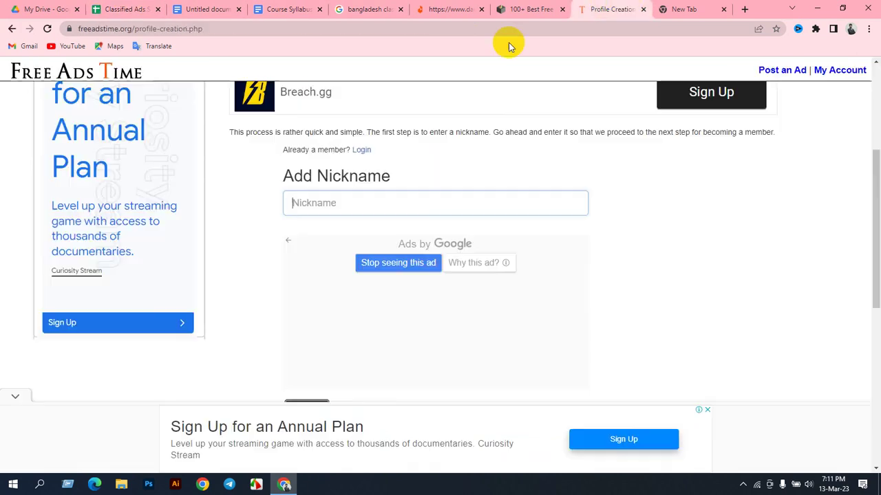
click(97, 29)
key(ctrl+c)
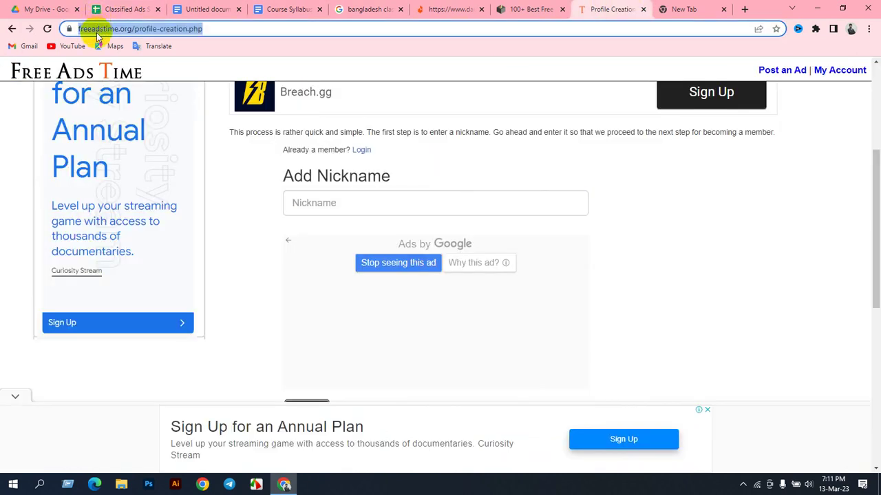
click(124, 9)
key(ctrl+v)
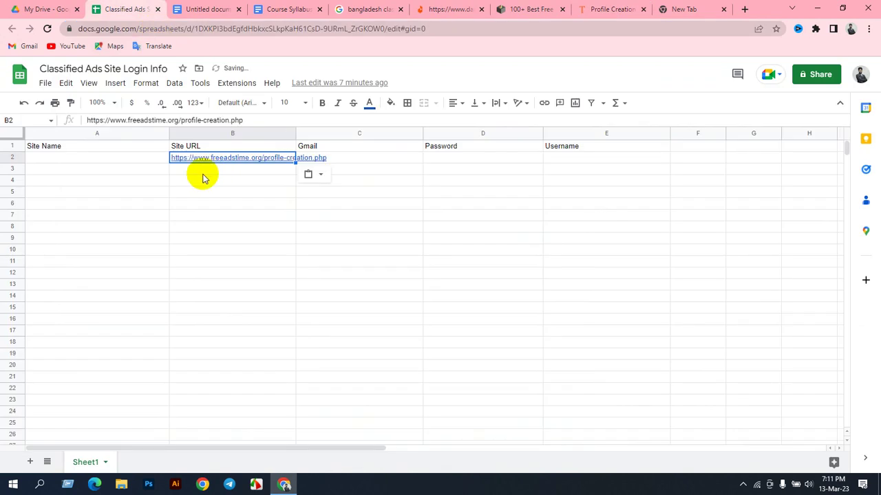
click(69, 159)
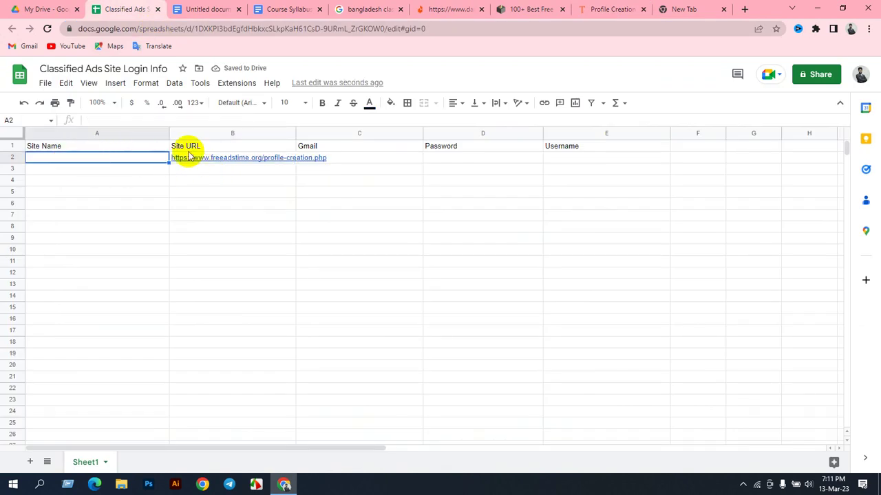
Step: Delete the Site Name column and dismiss the link preview on the URL cell
click(121, 133)
right_click(116, 158)
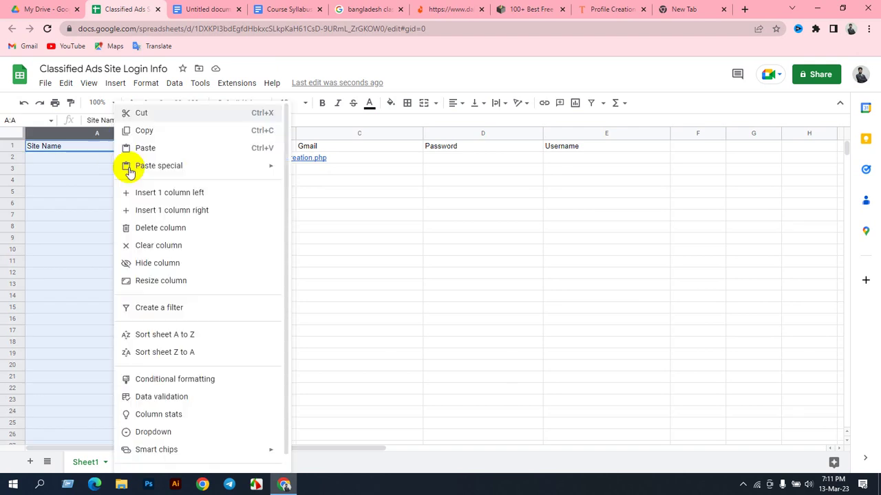
click(150, 228)
click(195, 203)
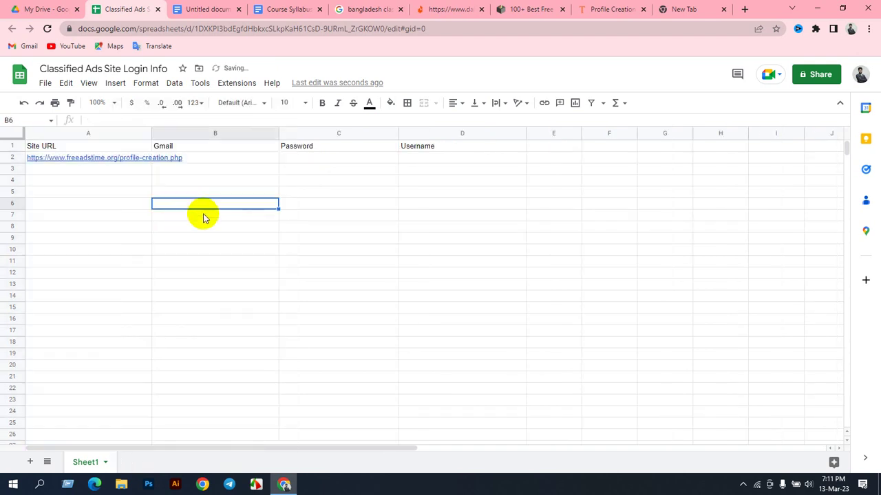
click(55, 158)
mouse_move(83, 180)
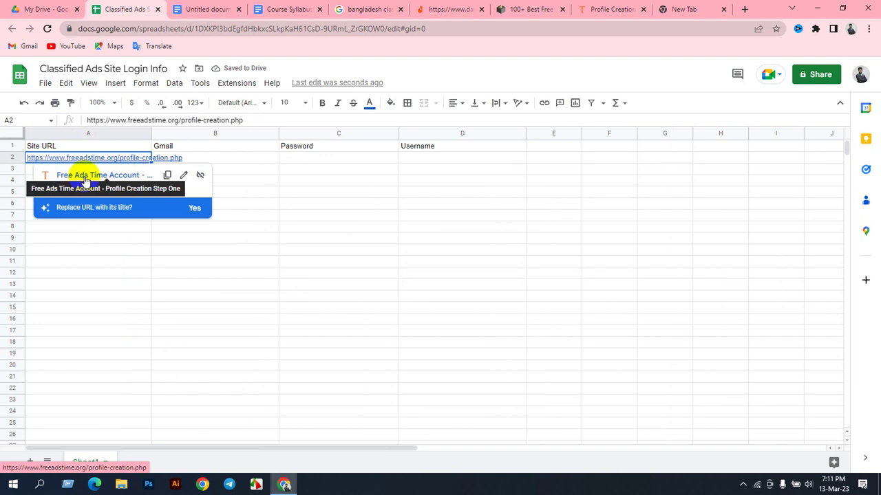
click(237, 192)
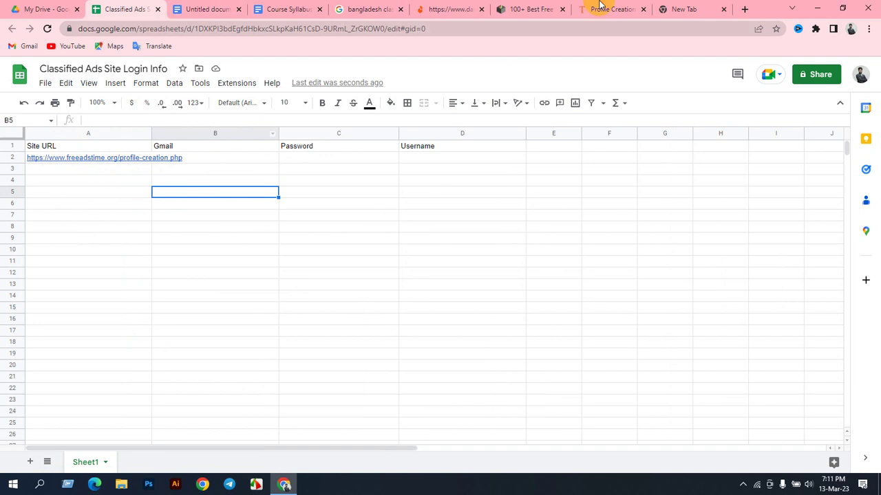
click(541, 8)
click(602, 9)
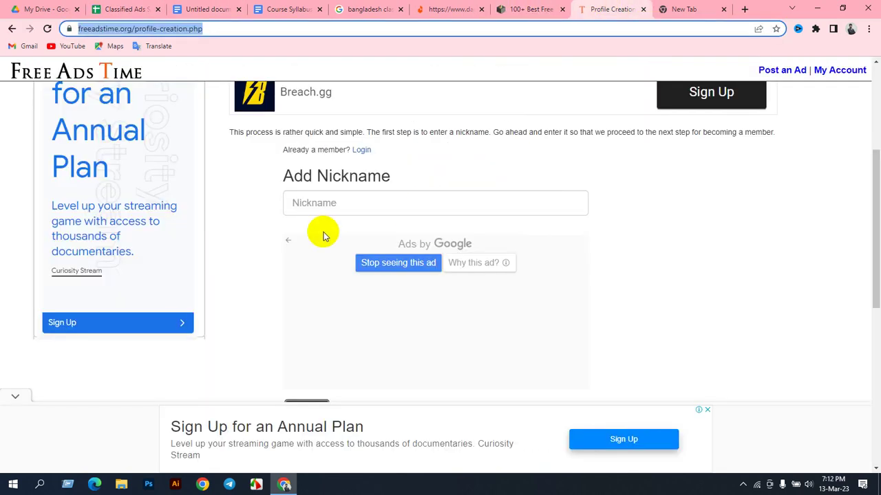
click(530, 8)
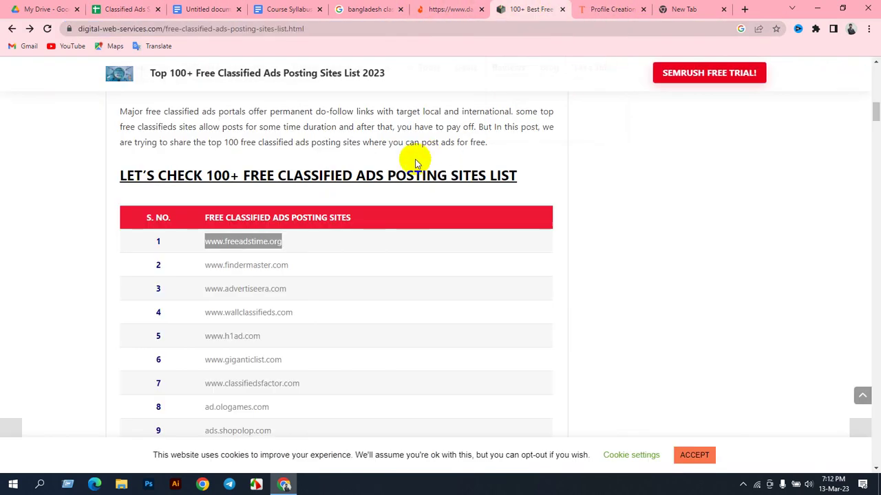
click(589, 8)
scroll(371, 279, down, 4)
scroll(352, 265, up, 7)
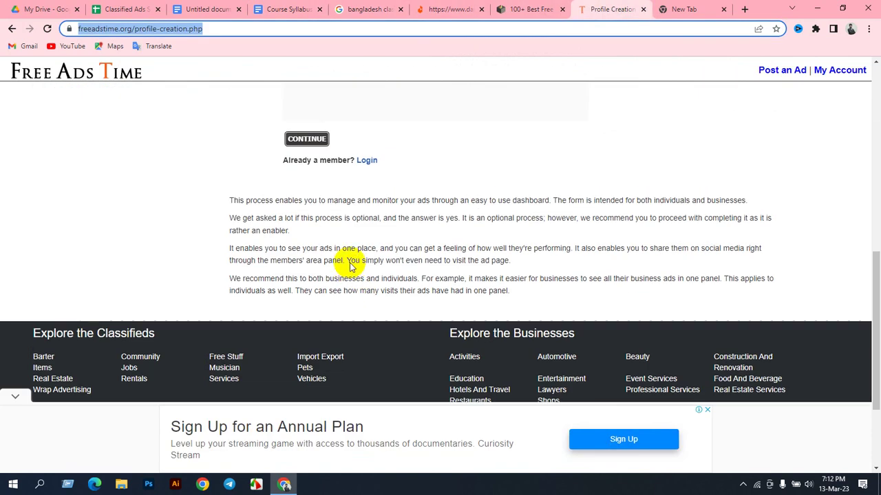
scroll(375, 248, down, 3)
click(336, 201)
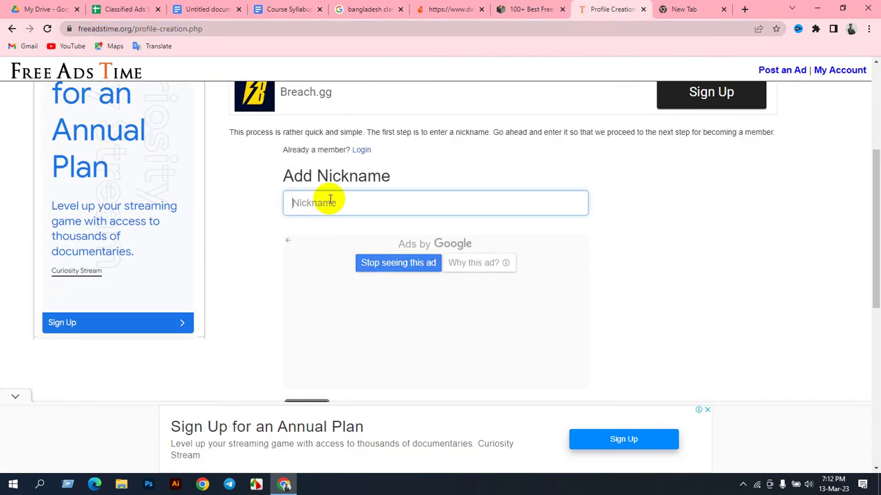
scroll(498, 127, up, 3)
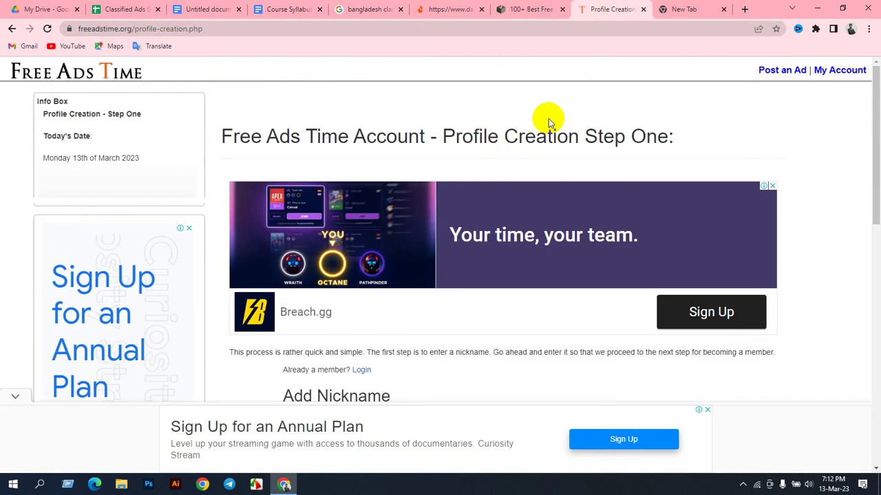
click(679, 8)
click(527, 9)
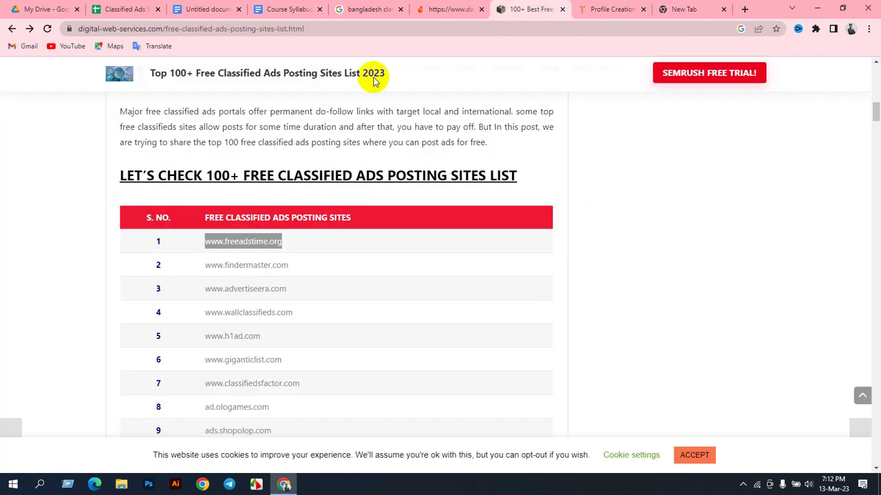
click(357, 8)
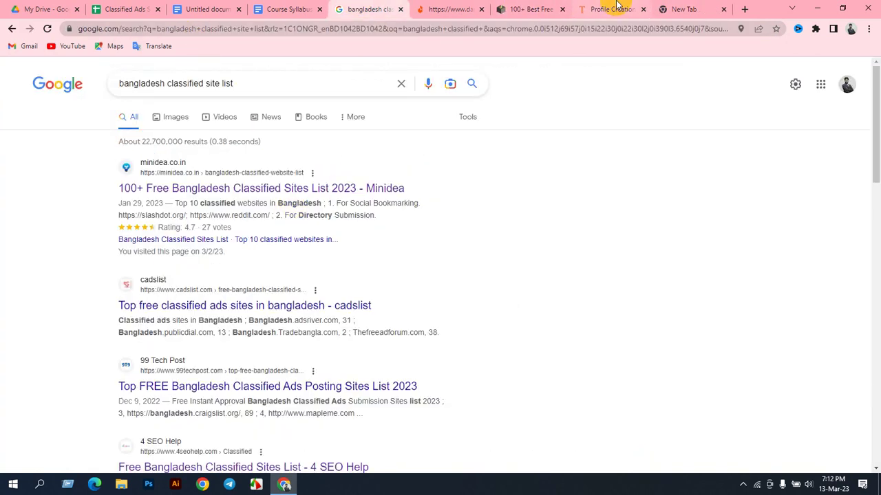
click(614, 9)
scroll(354, 282, down, 3)
click(328, 205)
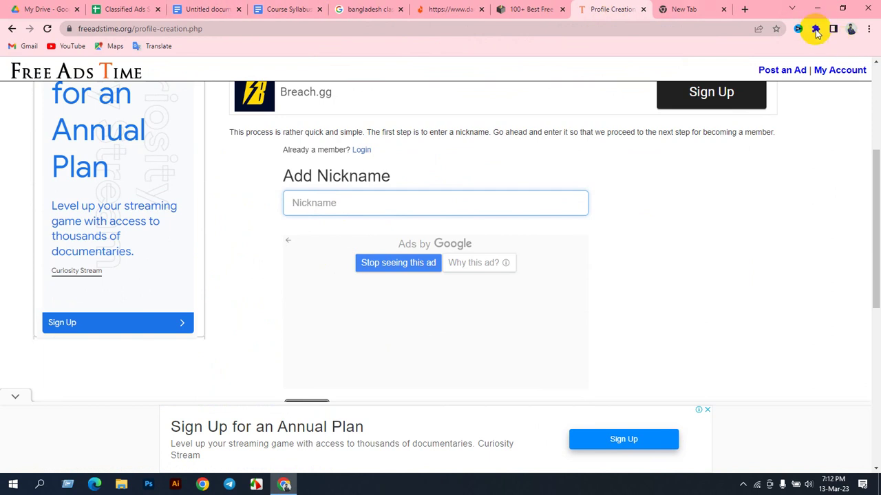
click(124, 9)
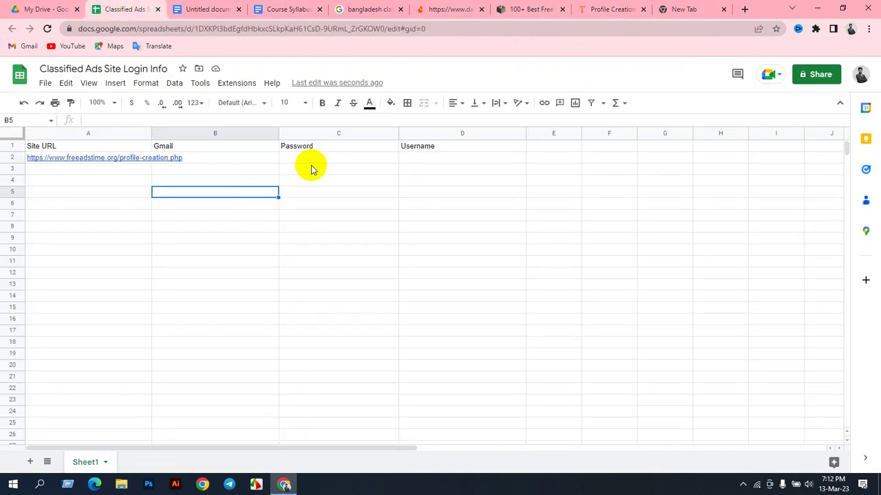
Step: Enter the chosen username in cell D2 under Username and select its text for copying
click(421, 158)
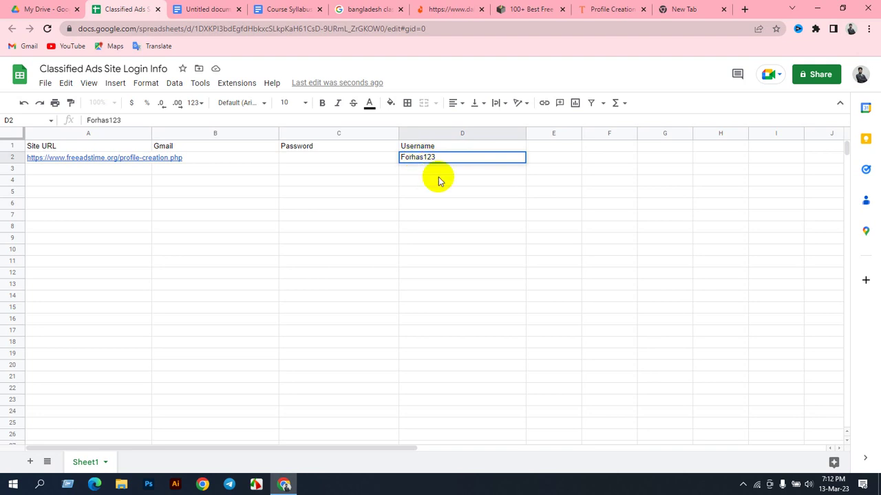
drag(447, 157, 403, 155)
key(ctrl+c)
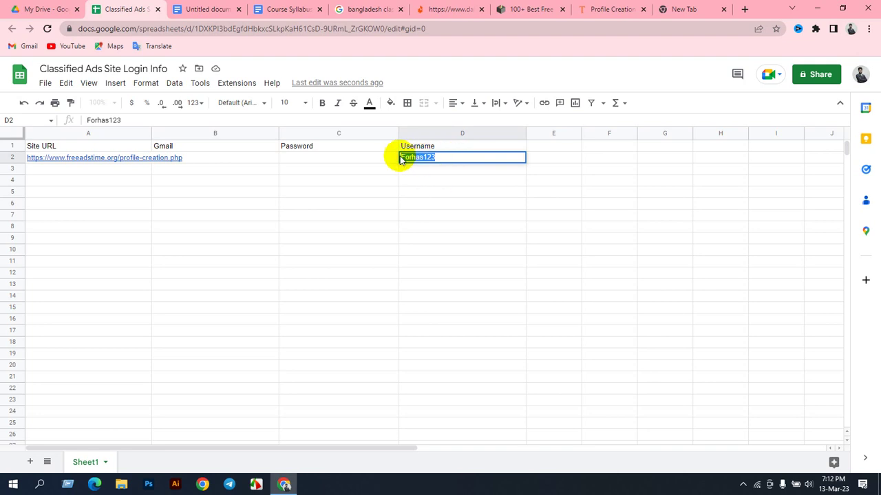
Step: Paste the username into the Free Ads Time Nickname field and continue to step two
click(614, 9)
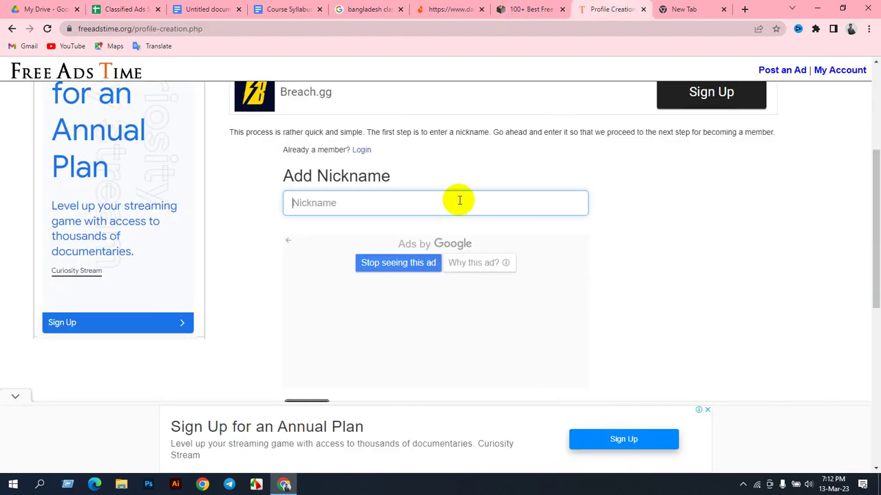
key(ctrl+v)
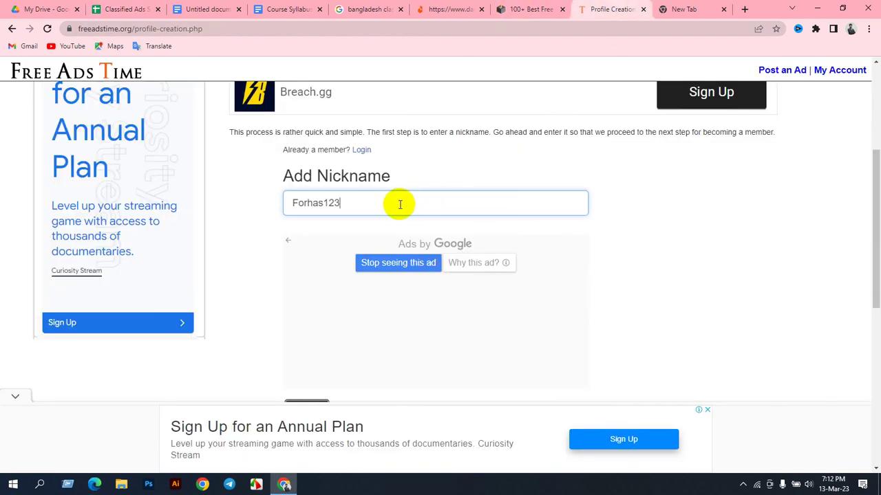
scroll(376, 234, down, 3)
click(294, 244)
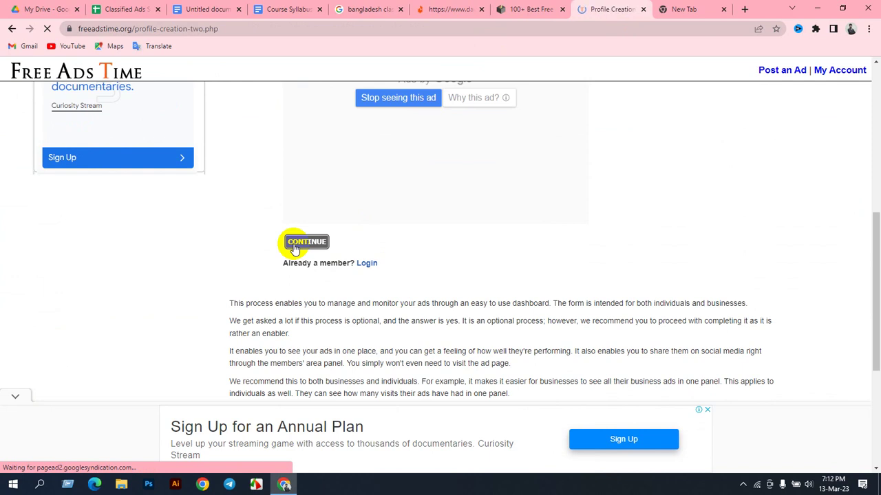
Step: Type the username into the Add Username field and select it
scroll(386, 272, down, 3)
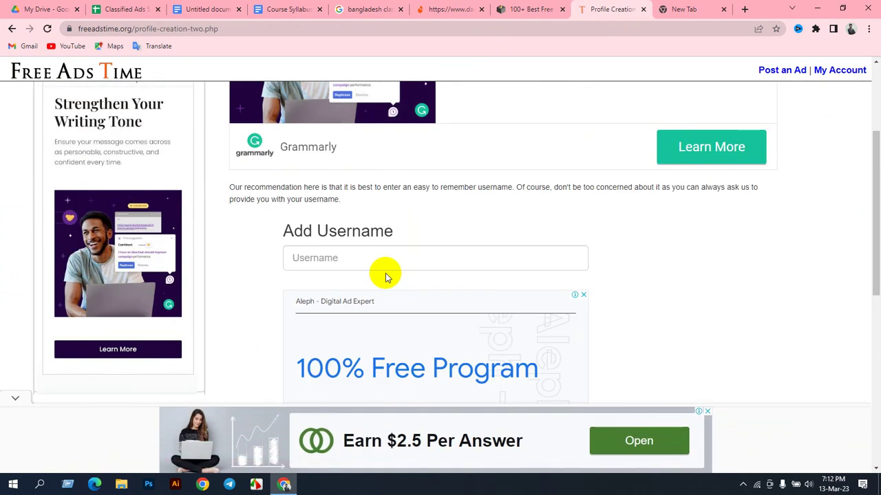
scroll(379, 271, down, 3)
scroll(365, 261, up, 3)
click(351, 258)
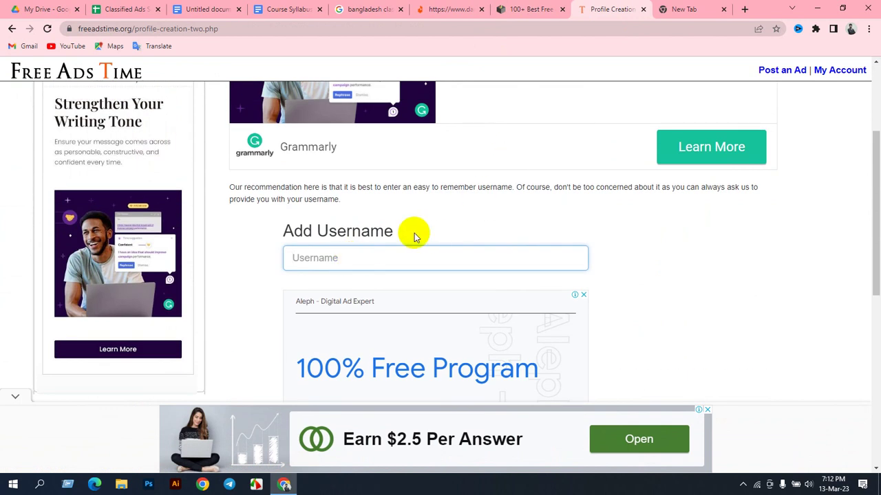
text(Forhas1234)
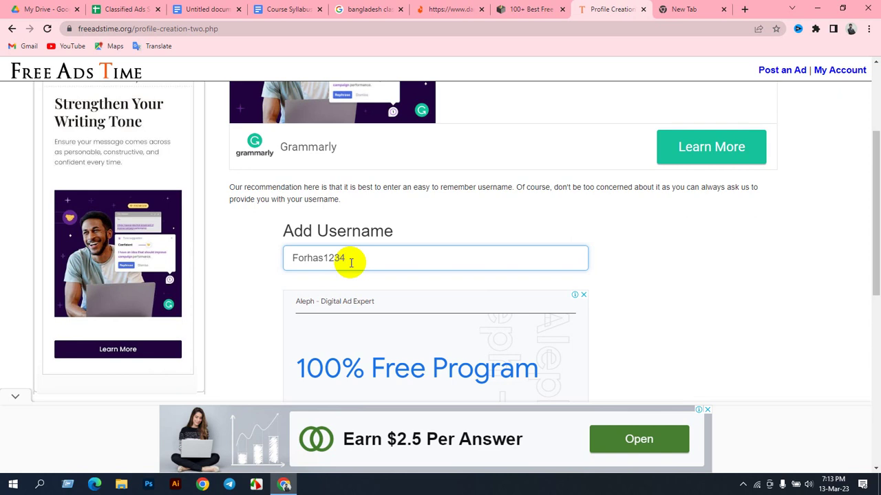
drag(362, 257, 294, 258)
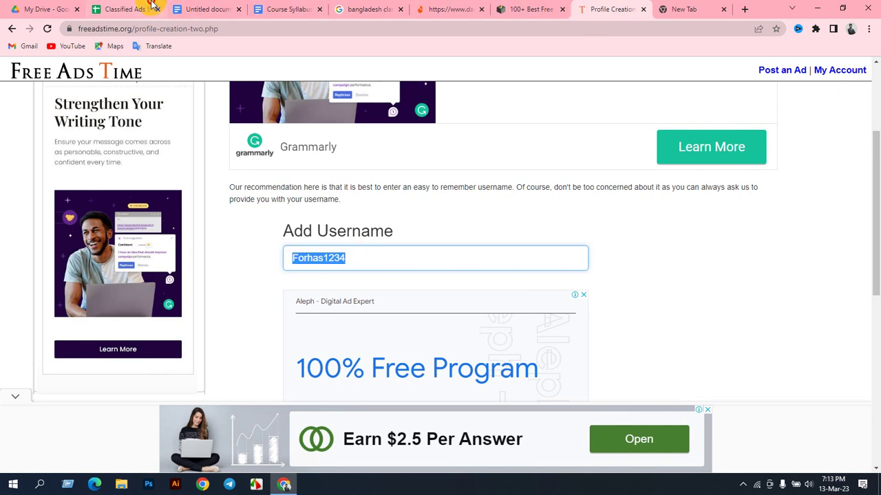
Step: Commit the username in D2, widen column E and add the heading 'Nikename' in E1
click(150, 7)
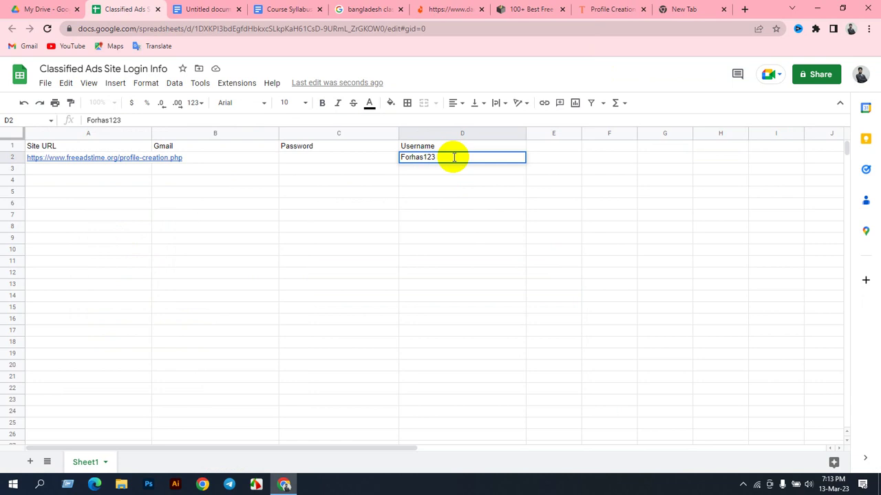
click(544, 147)
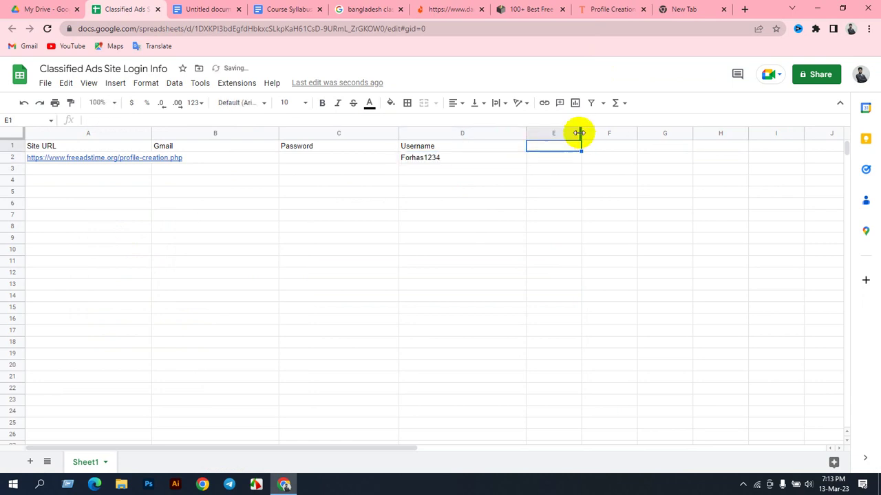
drag(579, 133, 626, 134)
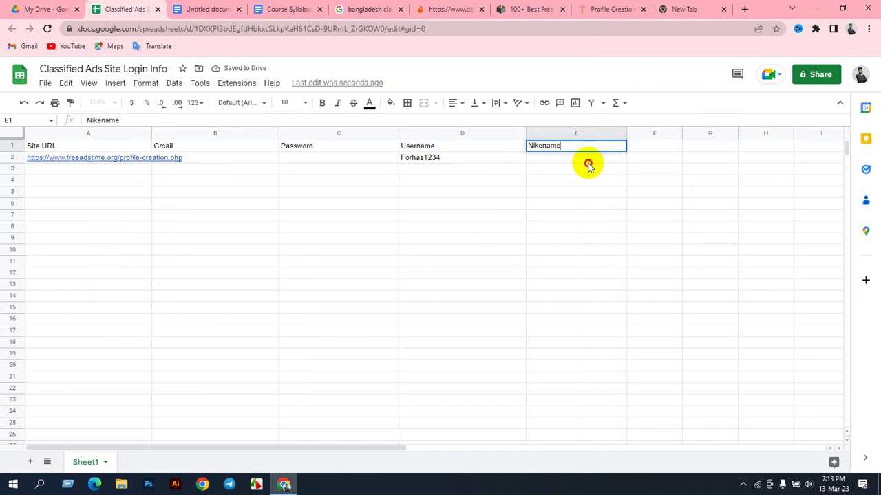
key(Return)
click(604, 8)
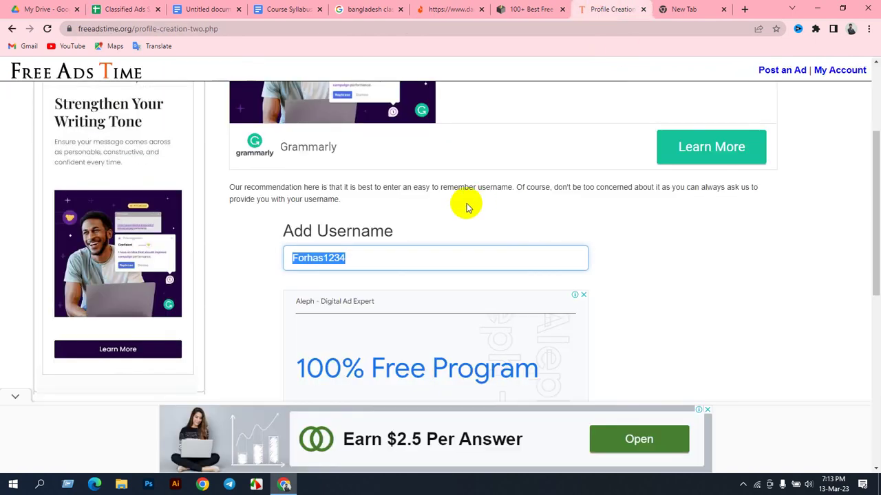
Step: Submit the username step and reach the Add Email field
scroll(399, 172, up, 2)
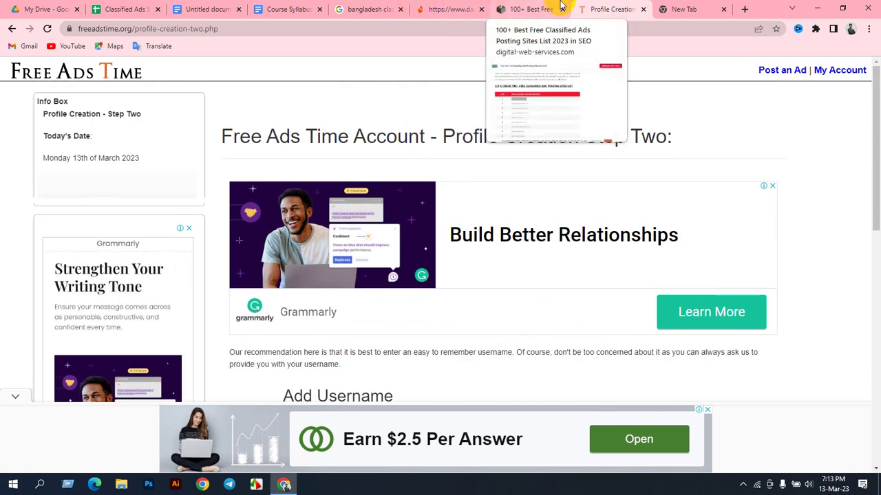
click(532, 9)
click(614, 9)
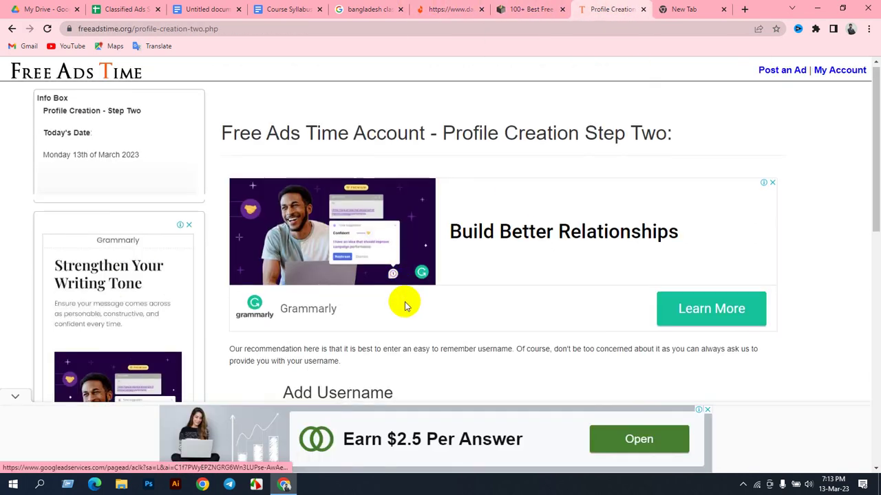
scroll(399, 293, down, 5)
scroll(387, 280, up, 3)
scroll(393, 315, down, 2)
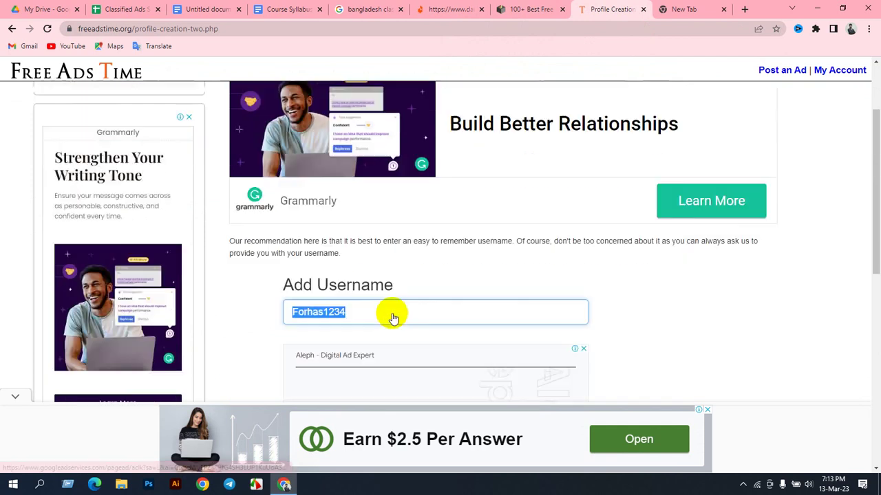
scroll(386, 257, down, 3)
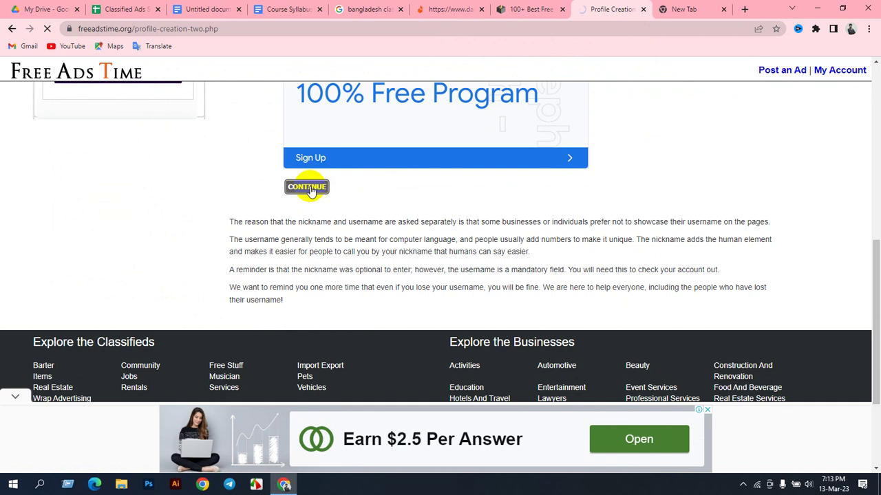
scroll(313, 195, down, 2)
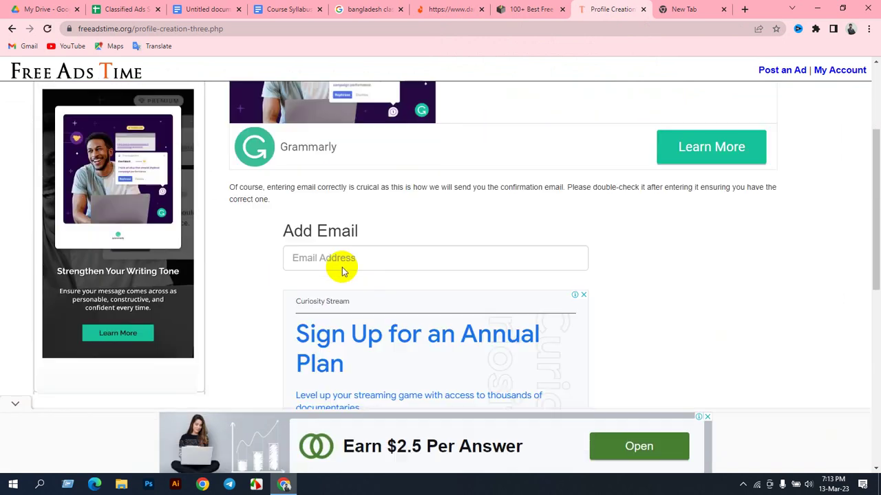
click(338, 257)
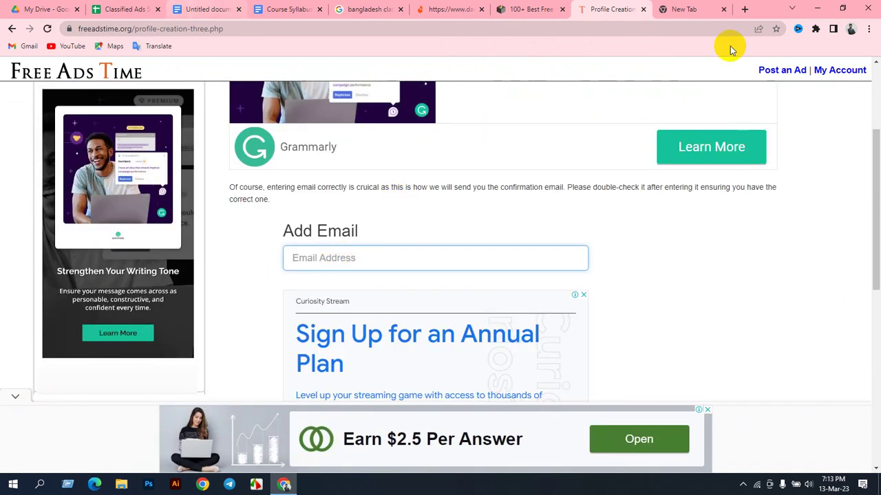
Step: Copy the Google account's e-mail from the account menu into Add Email and submit
click(702, 9)
click(860, 77)
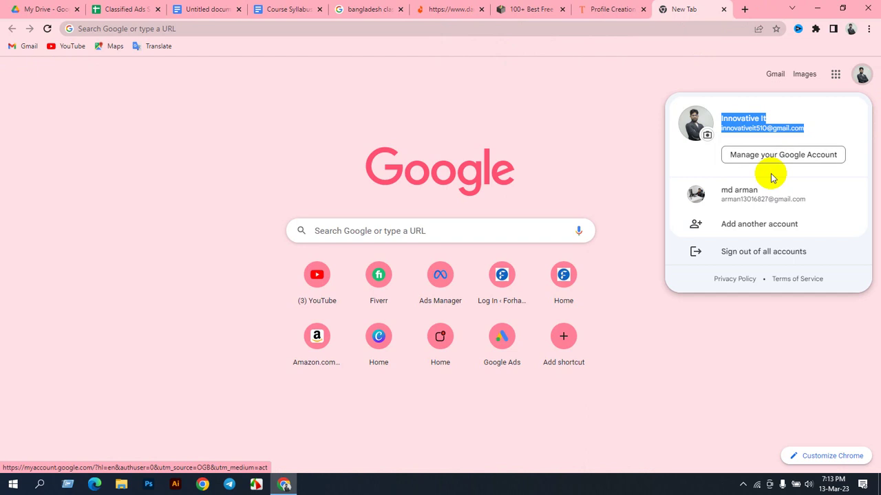
drag(818, 130, 744, 130)
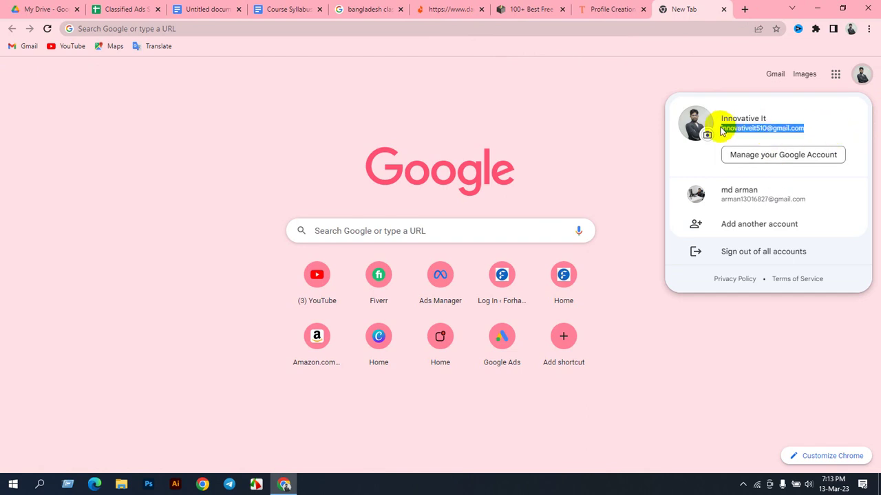
click(582, 9)
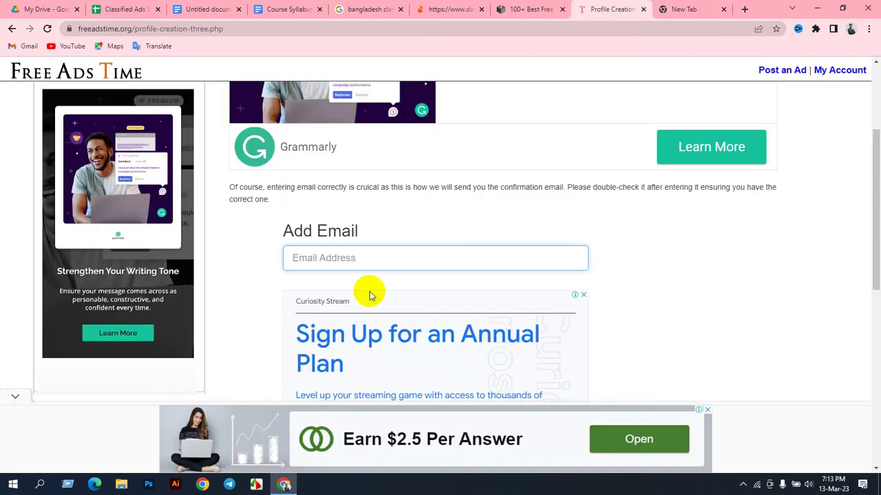
key(ctrl+v)
click(652, 256)
scroll(652, 256, down, 2)
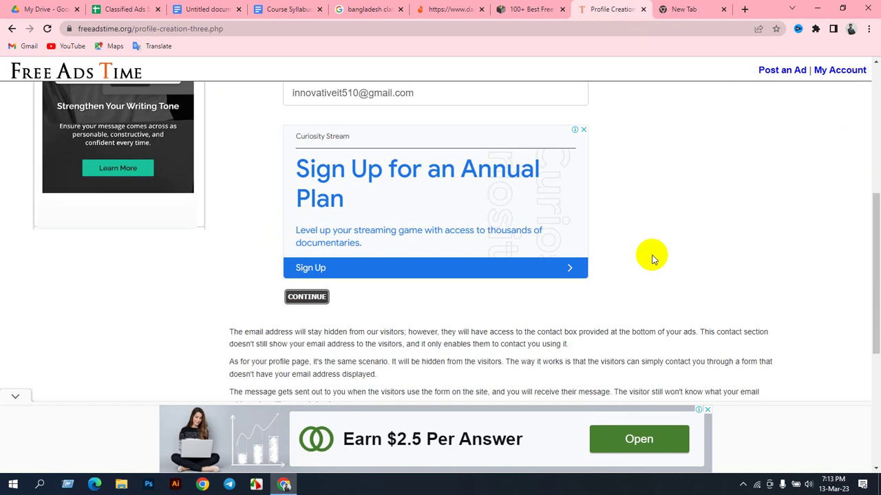
click(315, 298)
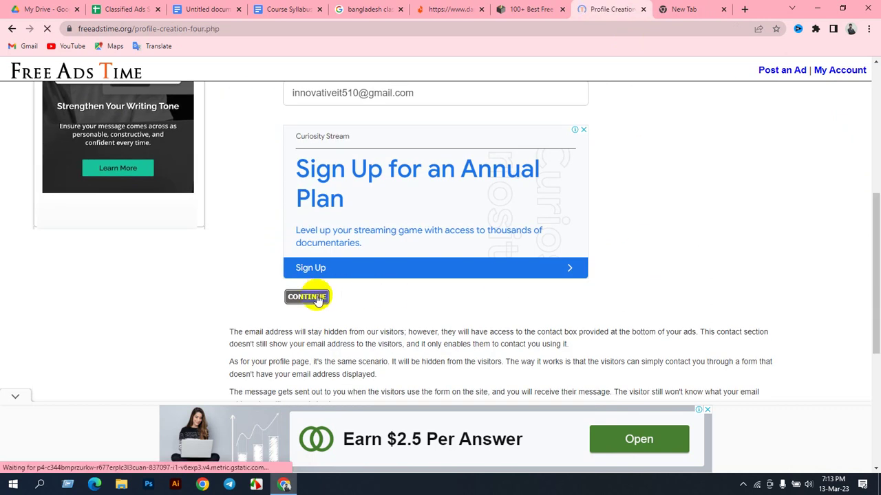
Step: Skip the Add Bio and Phone Number steps, leaving both blank
scroll(421, 251, down, 4)
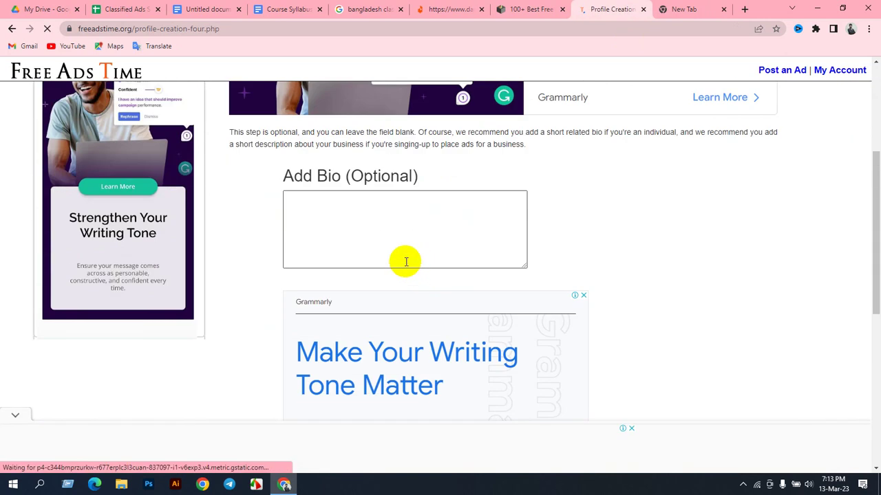
click(333, 217)
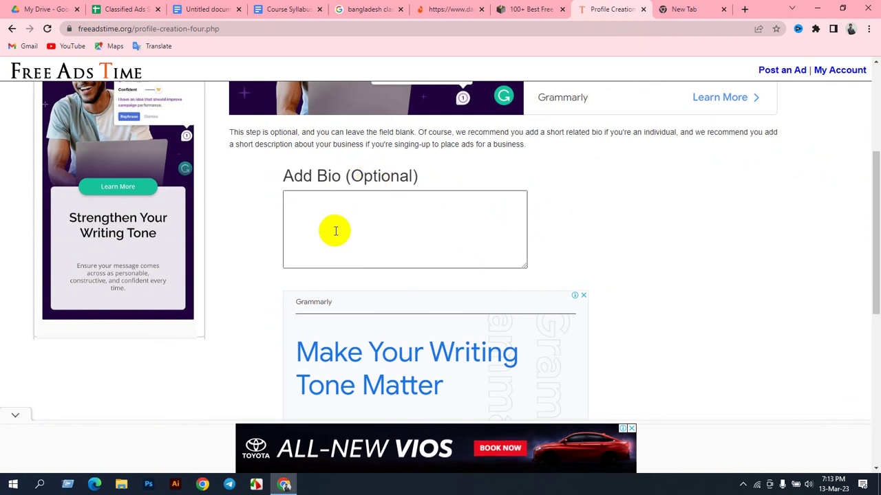
scroll(464, 241, down, 3)
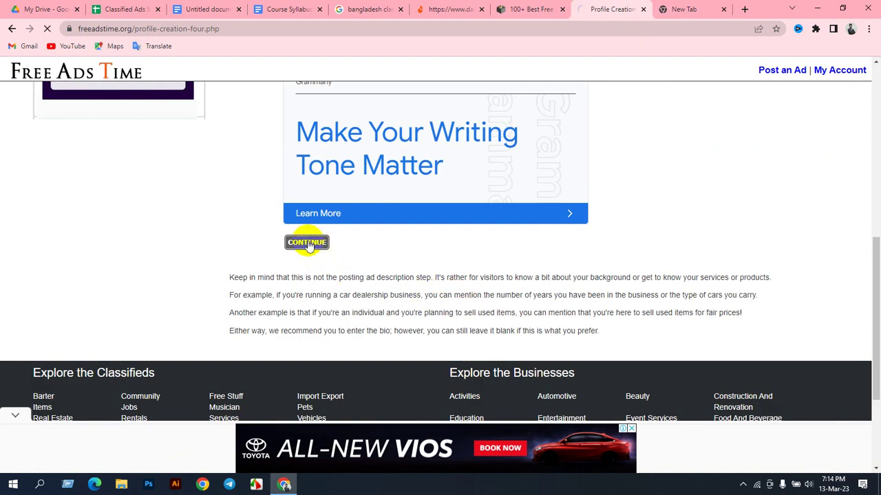
scroll(367, 291, down, 3)
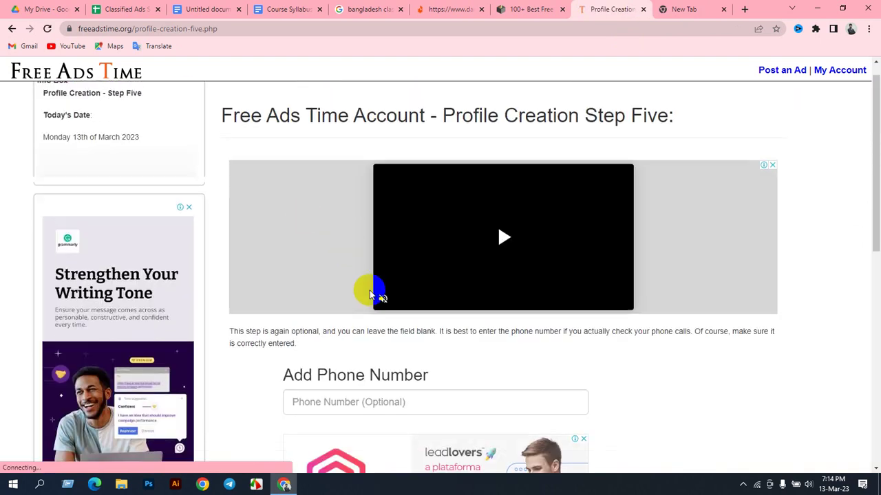
click(389, 260)
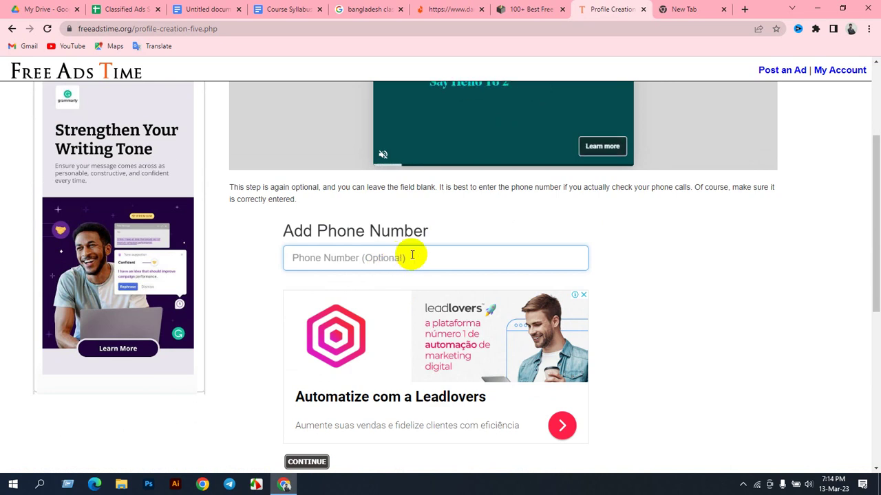
scroll(414, 289, down, 3)
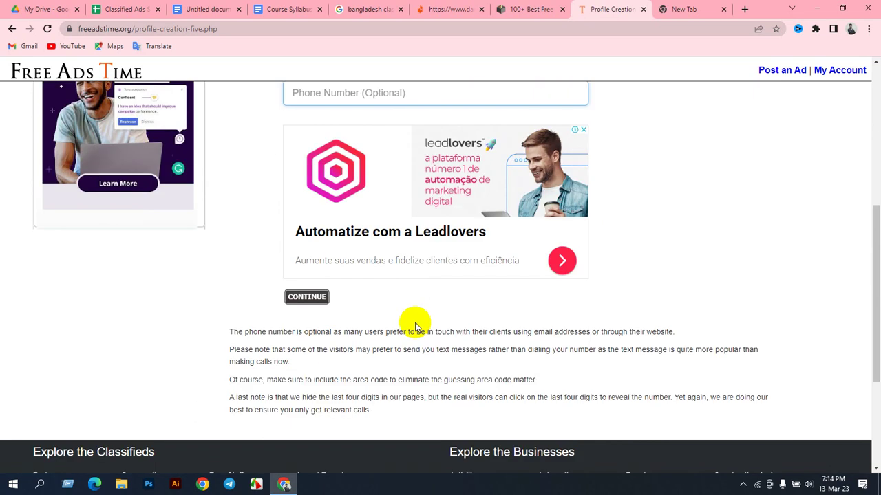
click(310, 297)
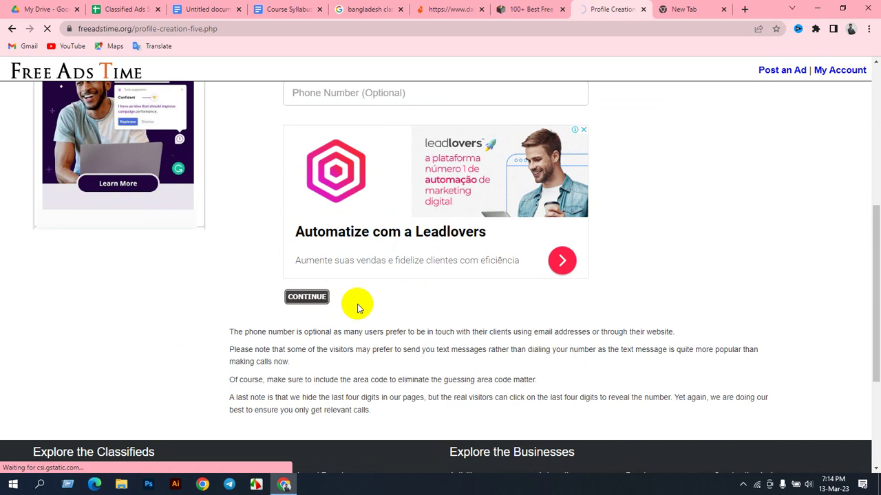
Step: Leave the Website URL empty and continue past that step
scroll(370, 280, down, 3)
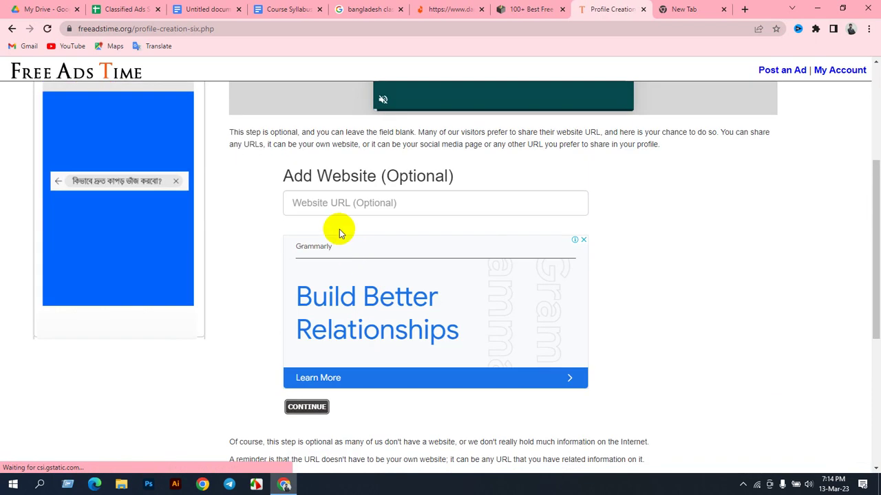
click(329, 206)
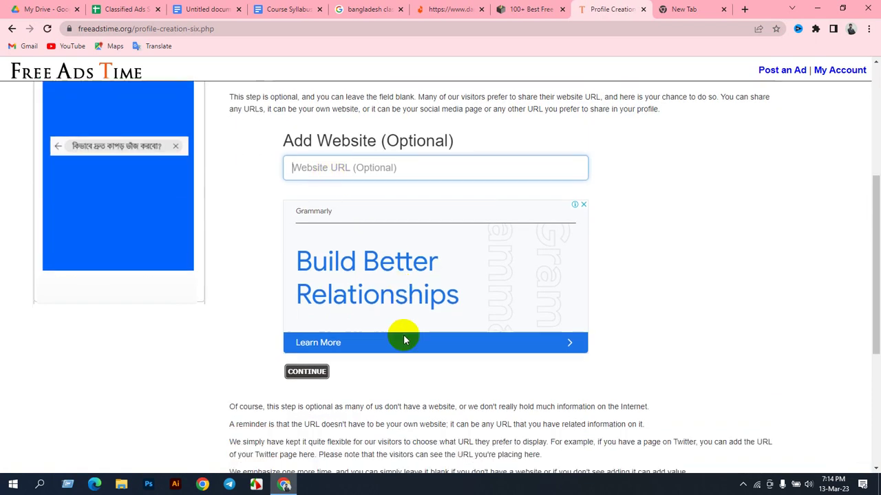
scroll(344, 289, down, 3)
click(306, 187)
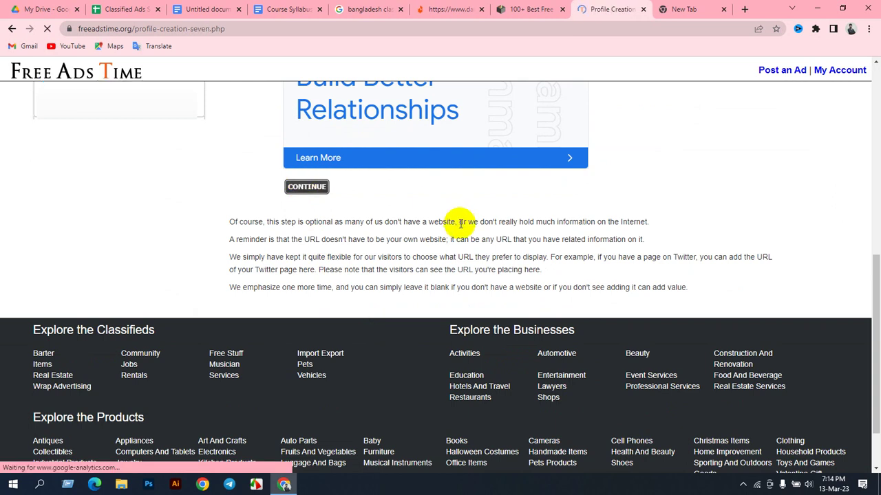
Step: Choose Individual as the Account Type and continue
scroll(415, 215, down, 2)
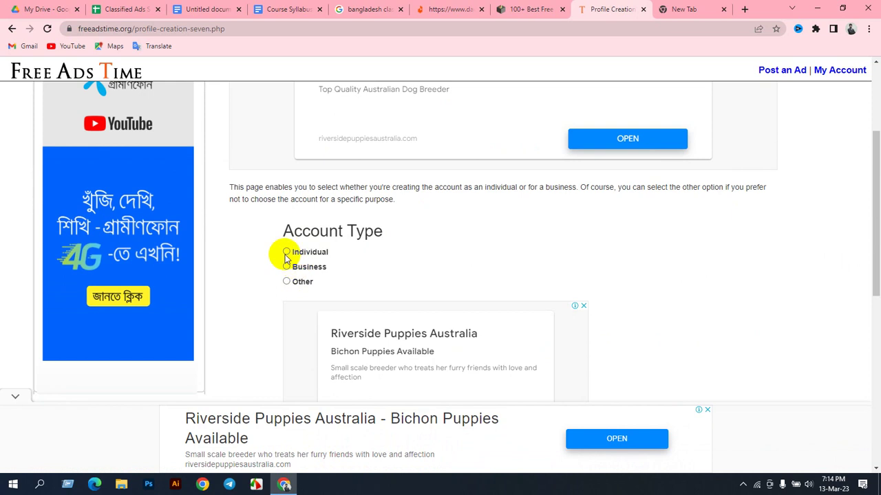
click(287, 252)
scroll(422, 279, down, 2)
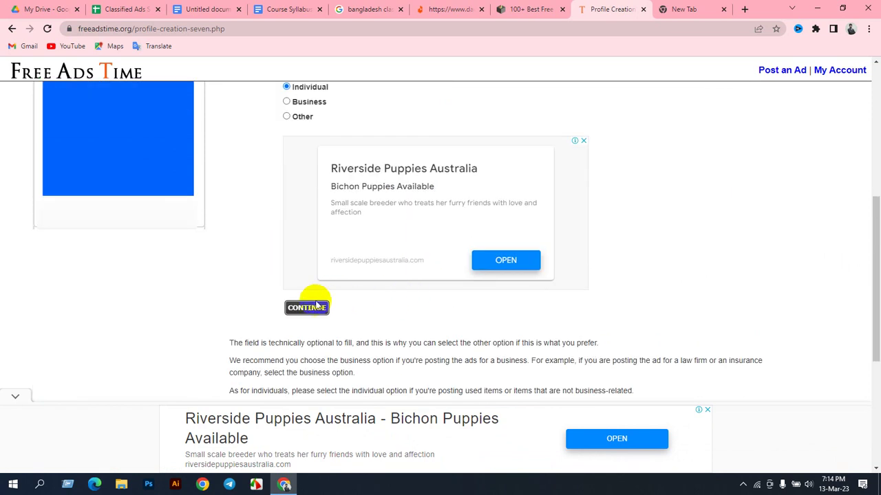
click(305, 308)
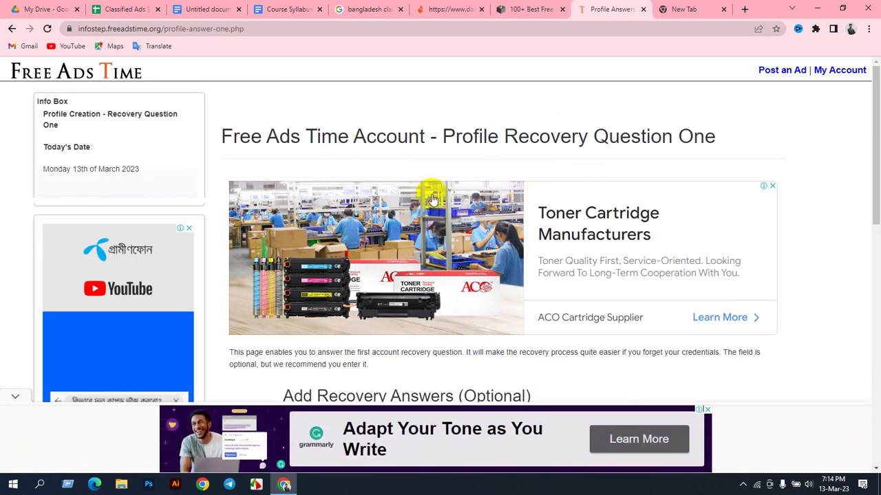
Step: Skip the first recovery question and the pet name question, dismissing the full-screen ad
scroll(435, 203, down, 3)
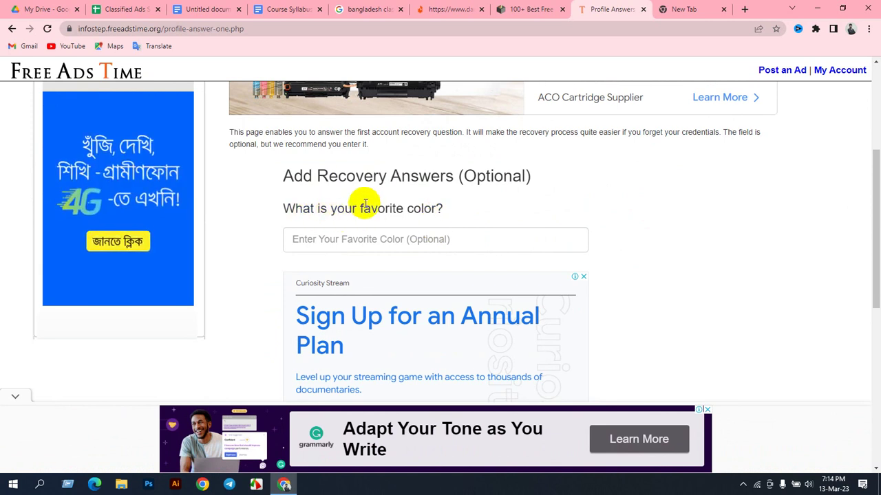
click(442, 238)
scroll(472, 266, down, 3)
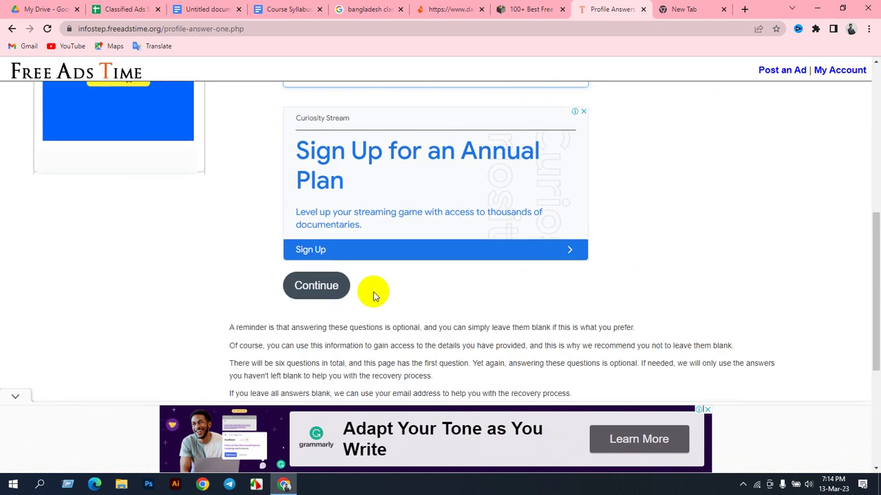
click(315, 285)
click(543, 170)
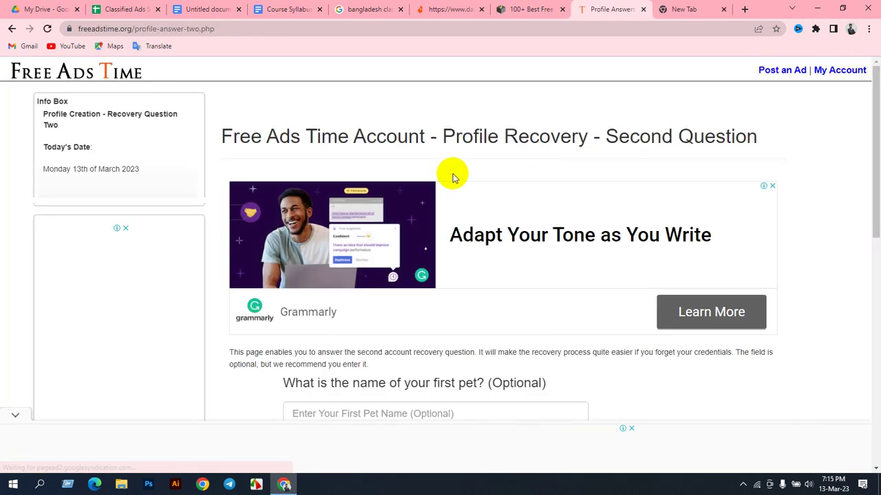
scroll(447, 227, down, 2)
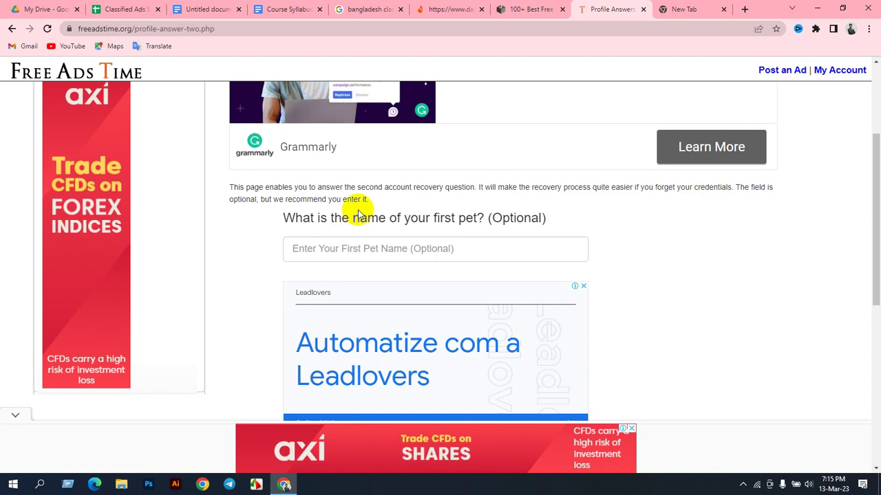
scroll(358, 206, up, 2)
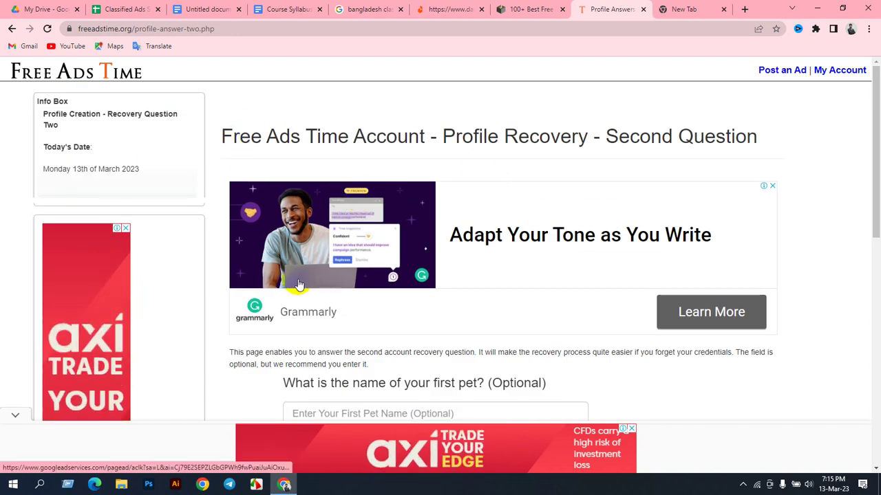
scroll(316, 276, down, 2)
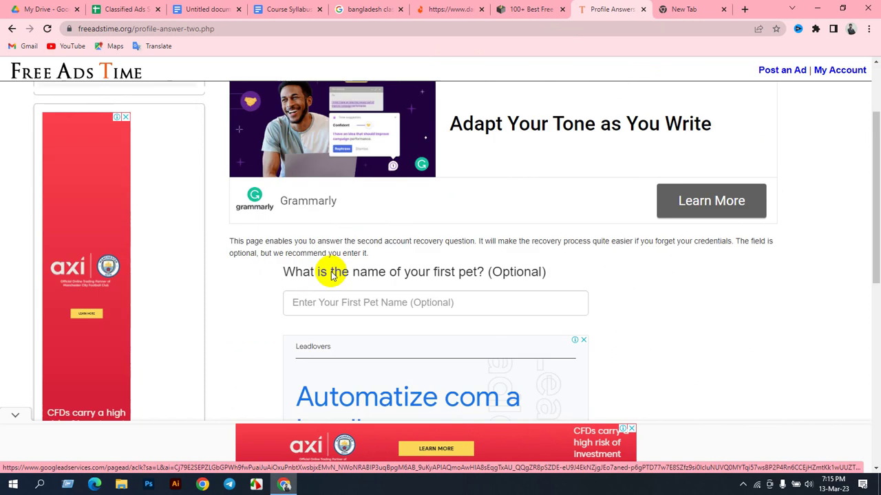
click(327, 248)
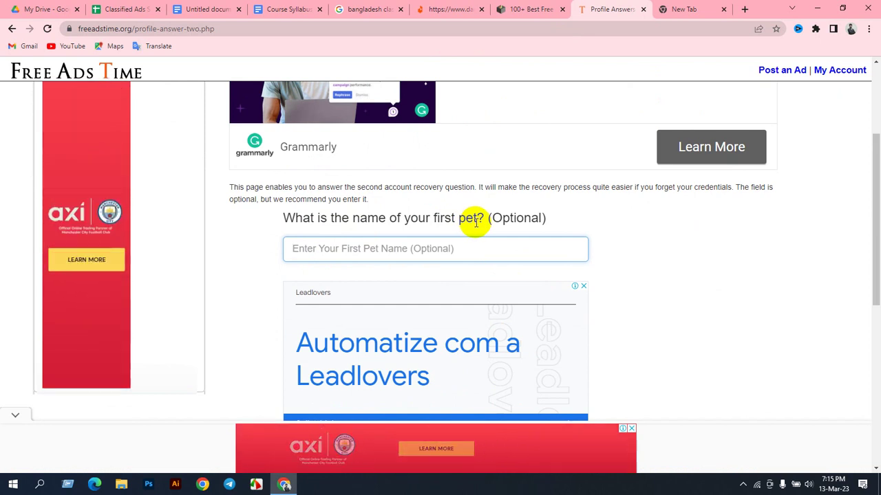
scroll(433, 234, down, 1)
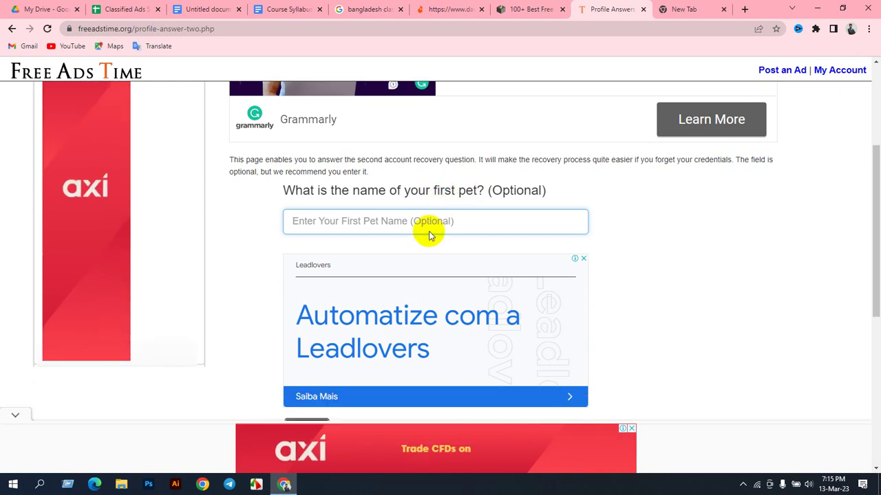
scroll(413, 248, down, 3)
click(306, 234)
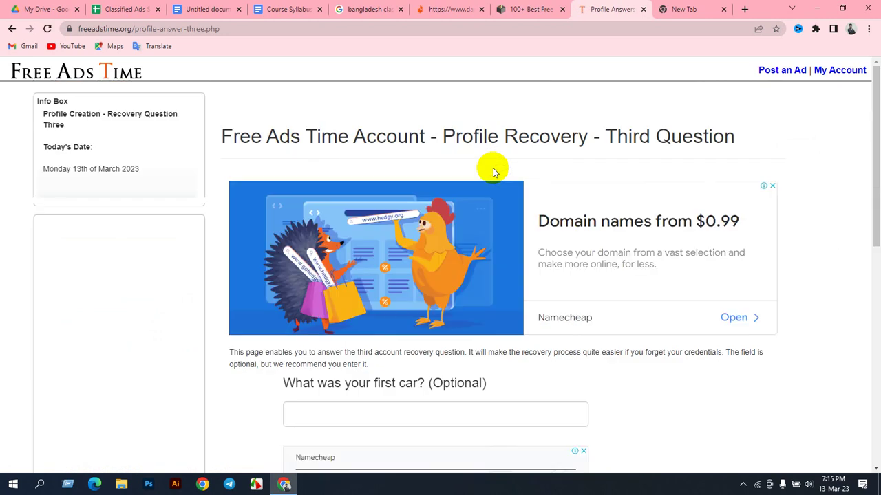
Step: Skip the car, elementary school, birth town and mother's maiden name questions unanswered
scroll(476, 169, down, 3)
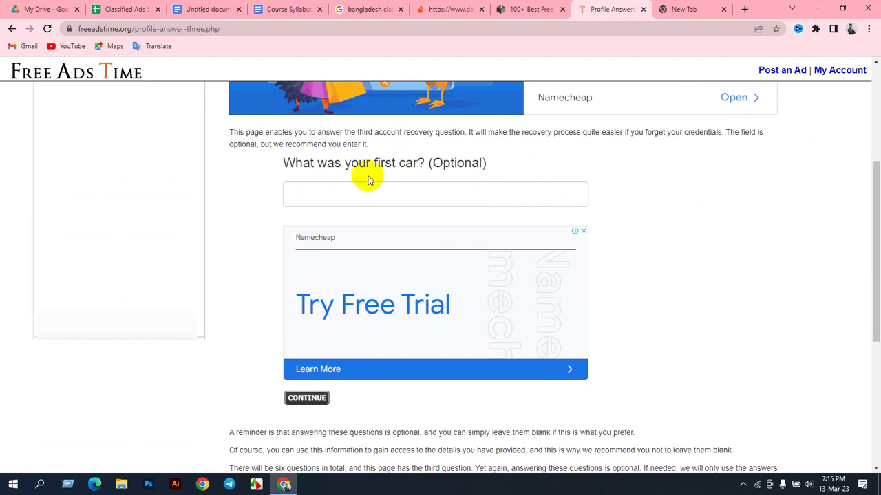
scroll(406, 211, down, 3)
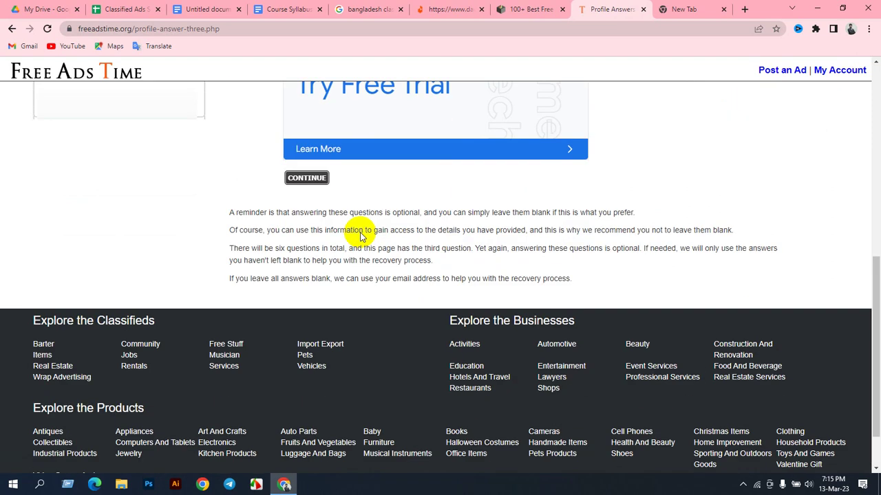
click(307, 177)
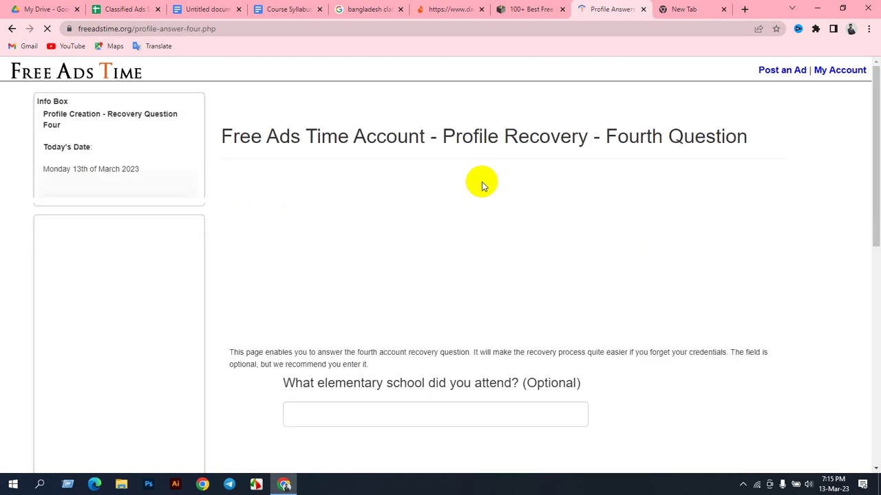
scroll(413, 183, down, 3)
scroll(452, 248, down, 1)
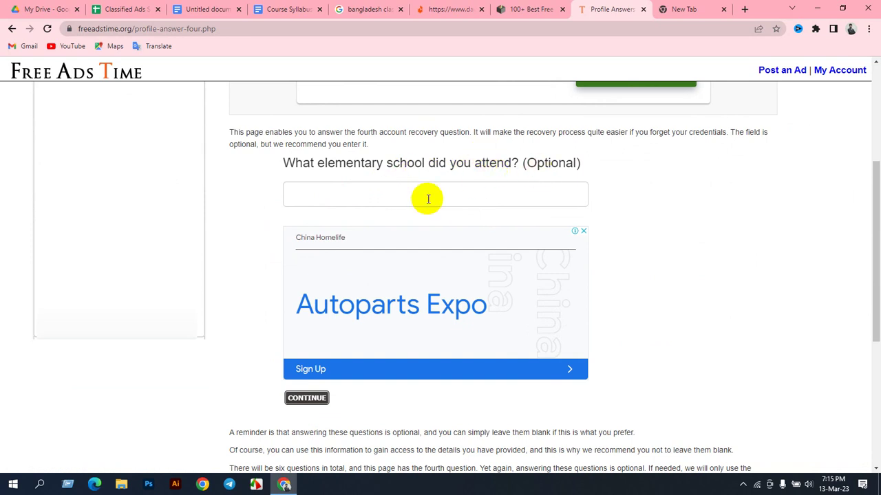
scroll(427, 199, down, 2)
click(324, 284)
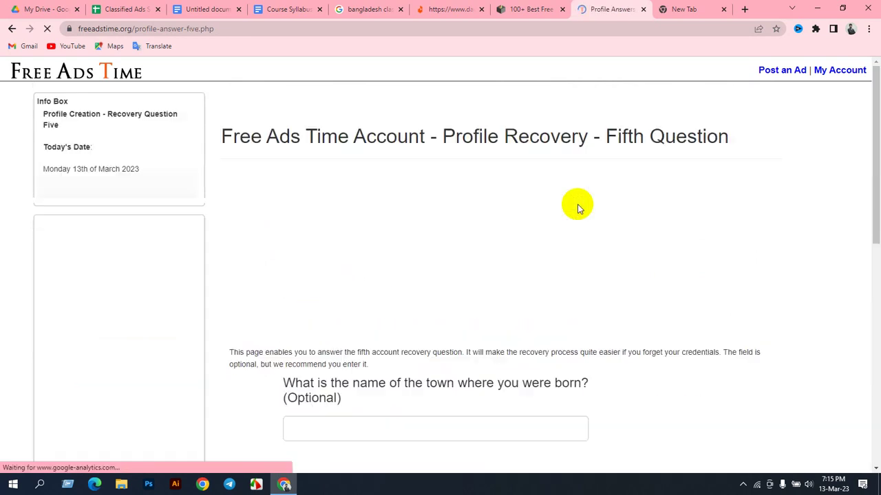
scroll(422, 244, down, 2)
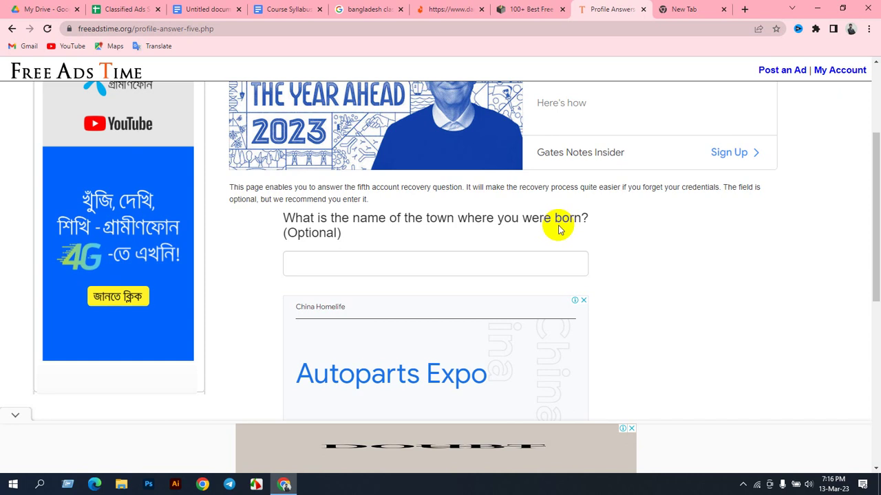
scroll(544, 231, down, 2)
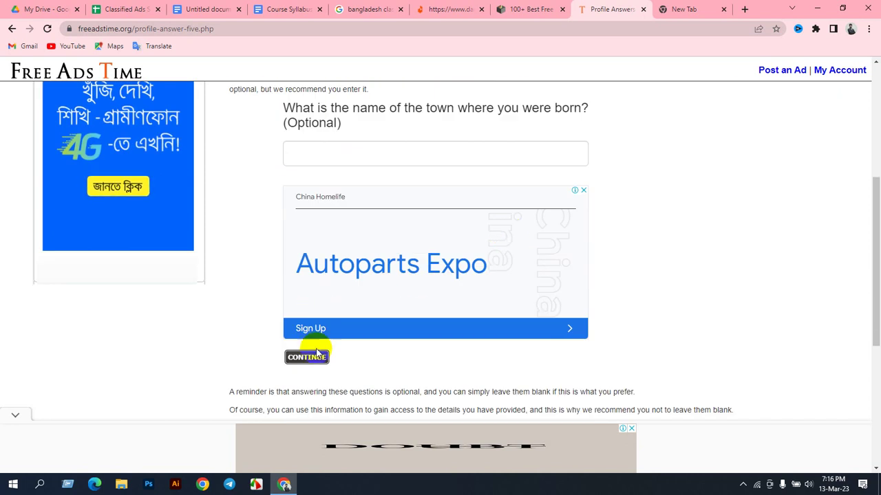
click(309, 358)
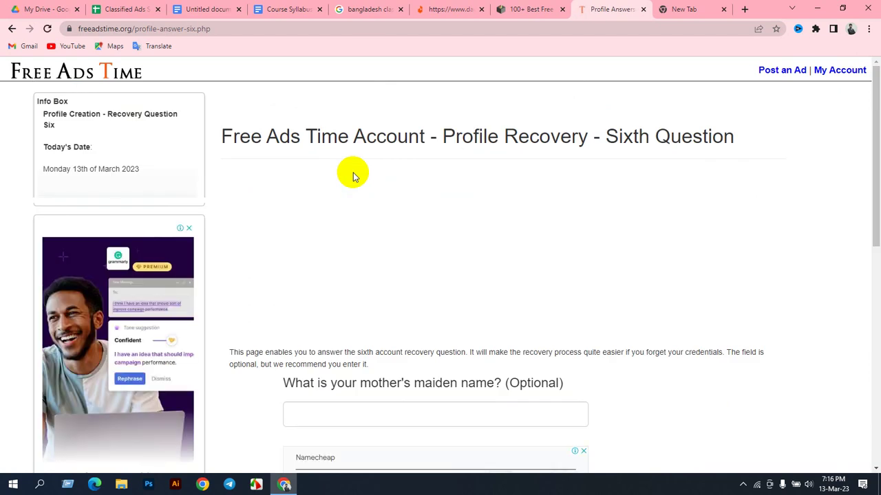
scroll(356, 191, down, 3)
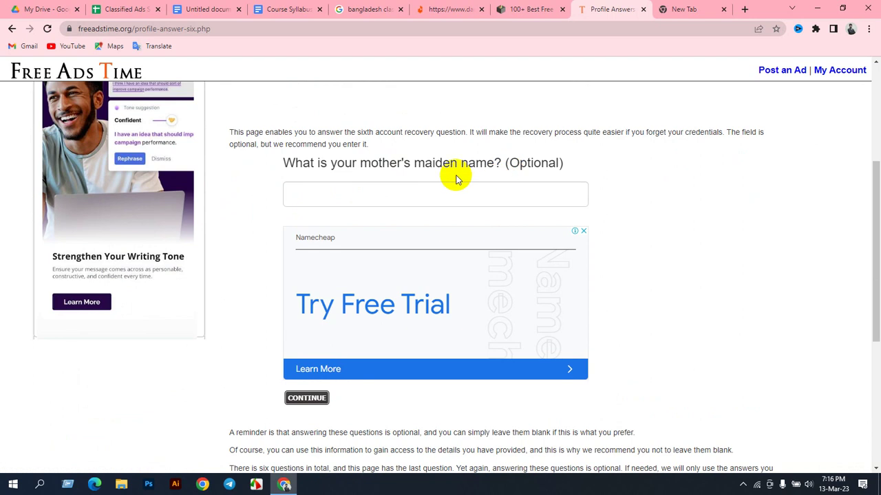
scroll(418, 197, down, 2)
click(291, 288)
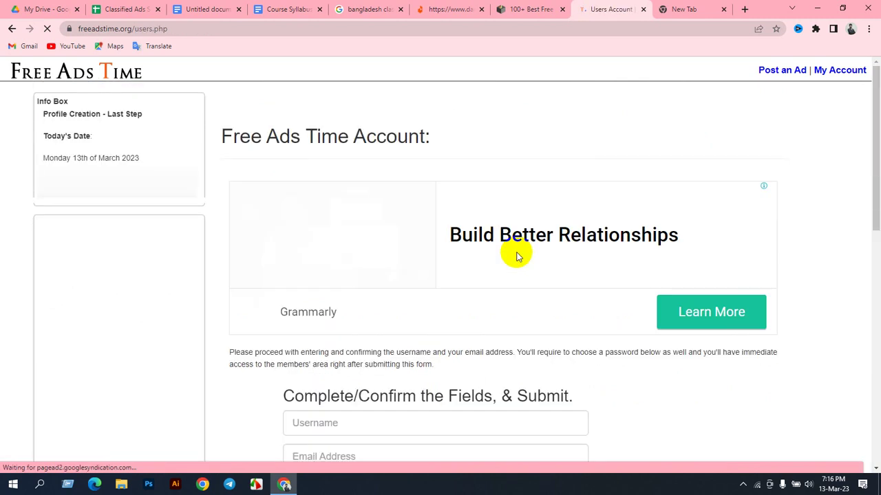
Step: Fill the signup Username field with the username saved in cell D2
scroll(484, 260, down, 3)
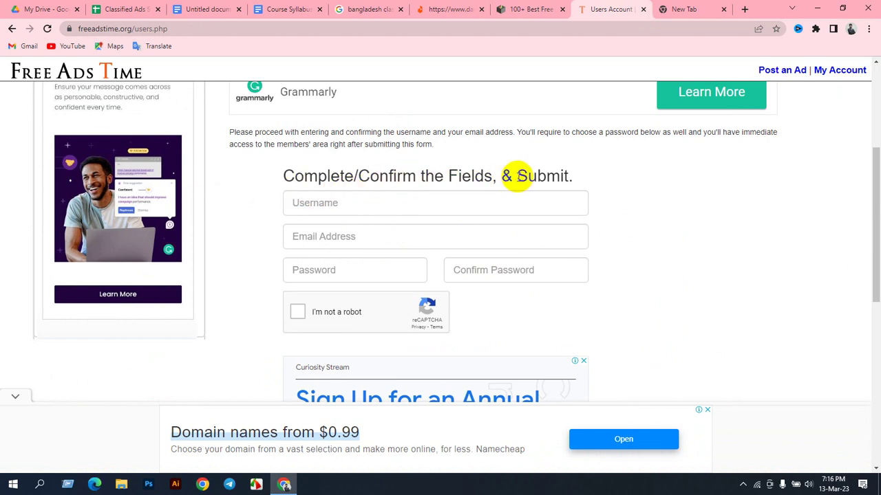
click(330, 204)
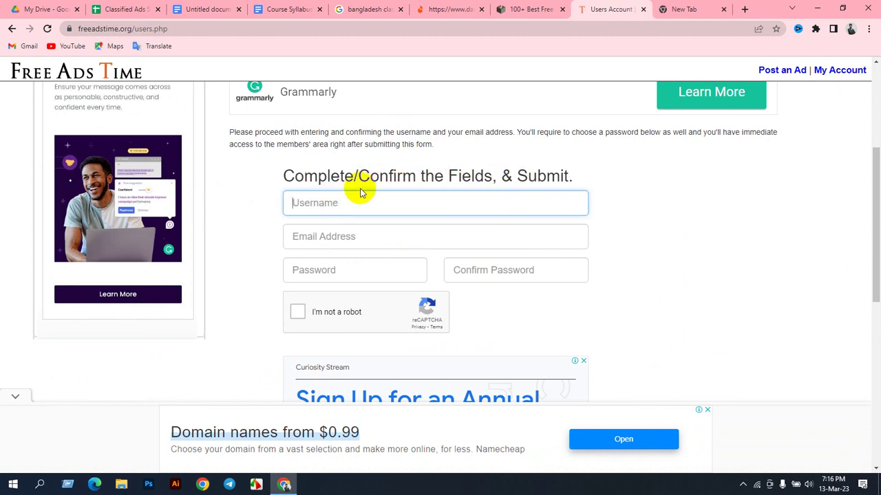
click(106, 9)
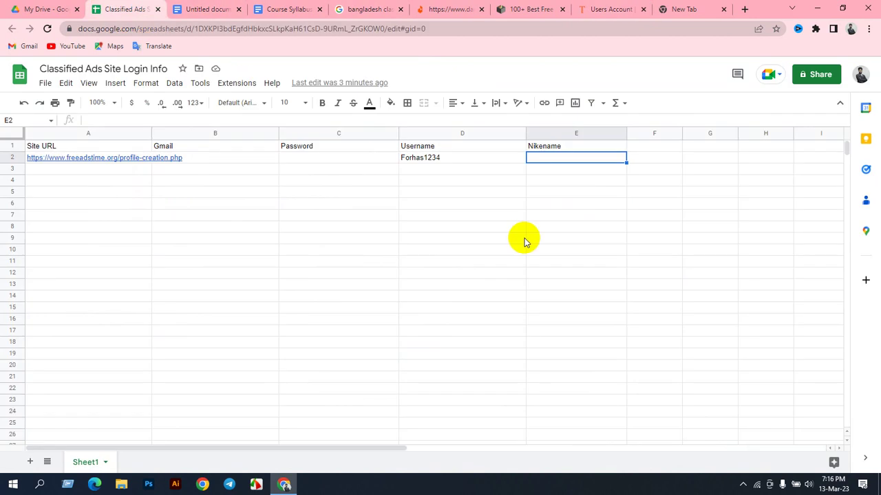
click(454, 162)
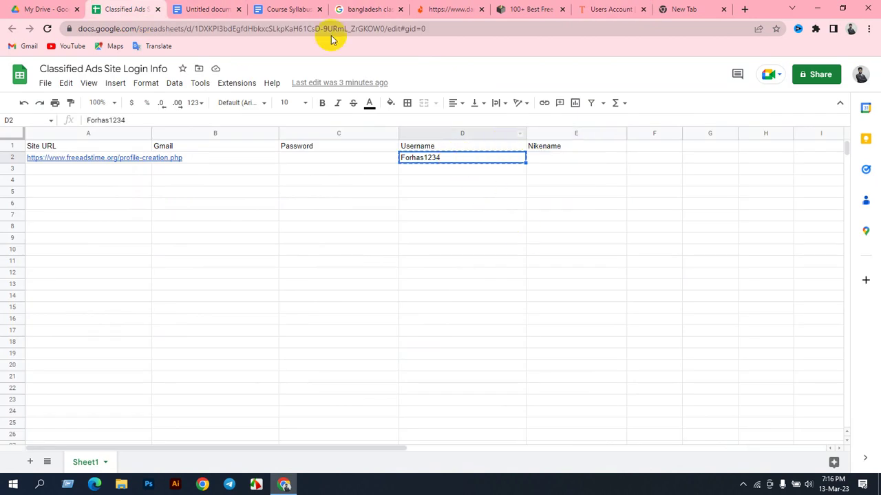
click(604, 9)
text(Forhas1234)
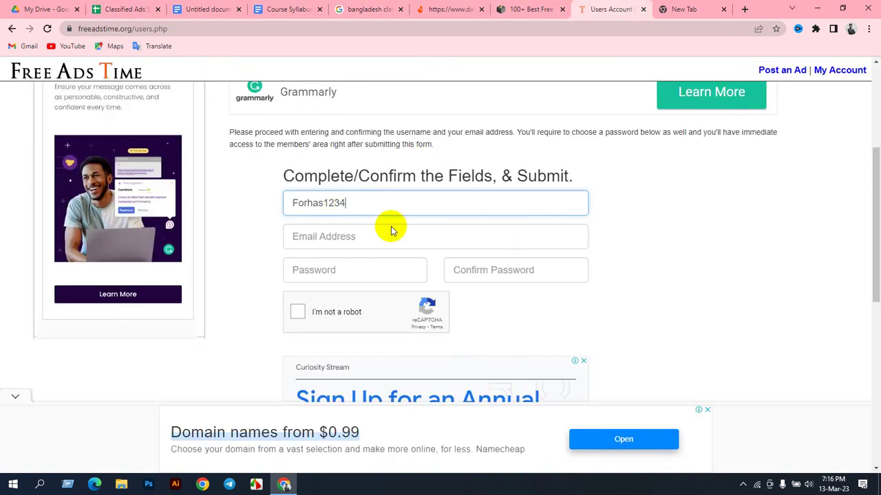
Step: Fill Email Address with the Google account's e-mail, then return to the spreadsheet
click(357, 245)
click(688, 9)
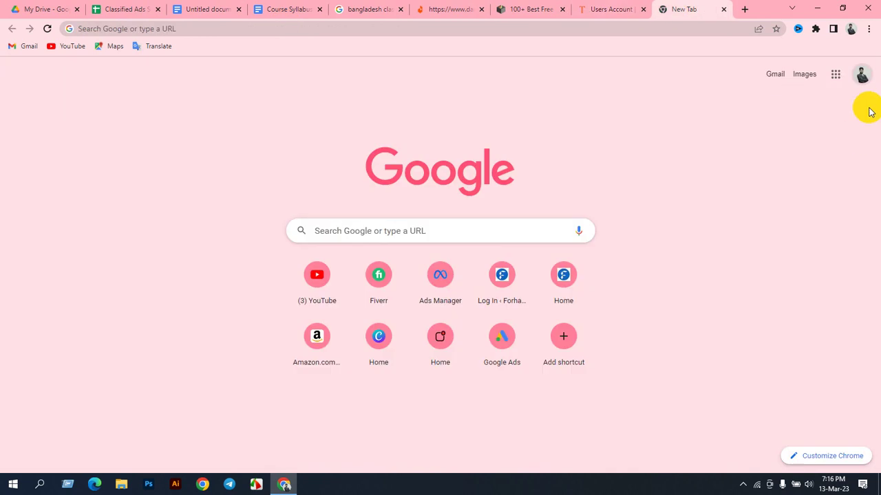
click(861, 74)
triple_click(771, 128)
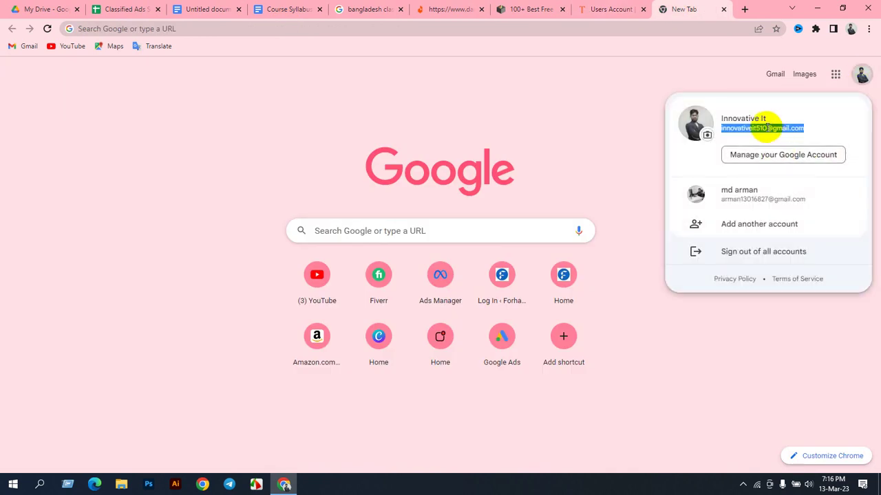
click(589, 7)
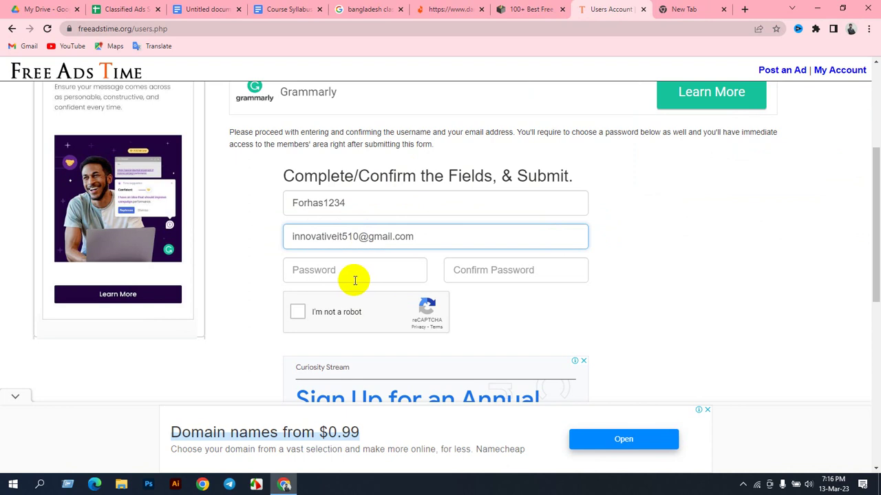
click(348, 275)
click(139, 5)
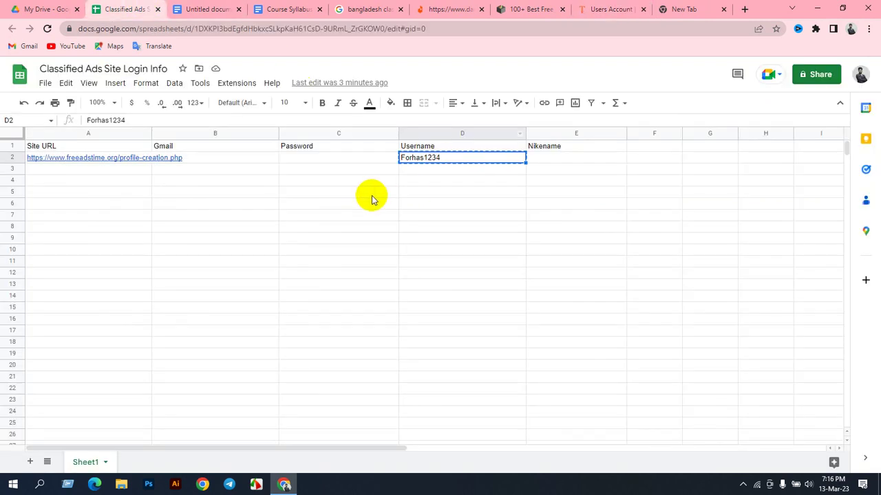
Step: Record a password in cell C2 and enter it as the matching confirmation password
click(306, 163)
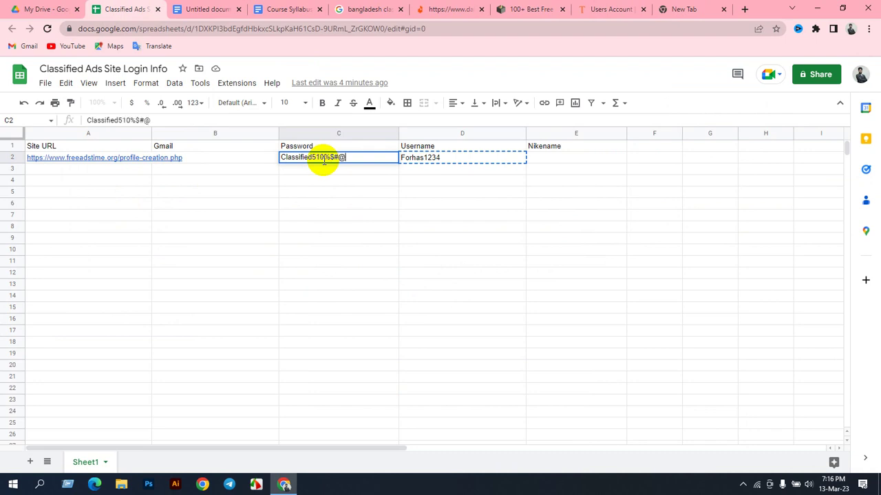
click(352, 195)
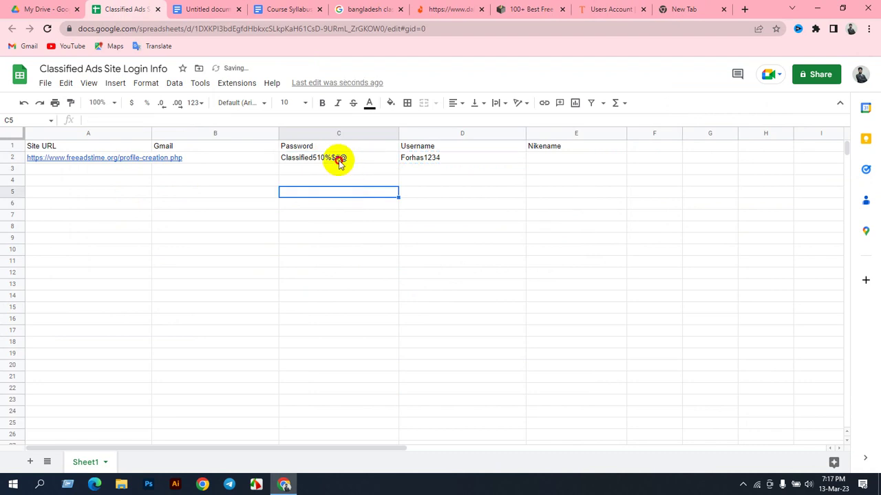
click(339, 163)
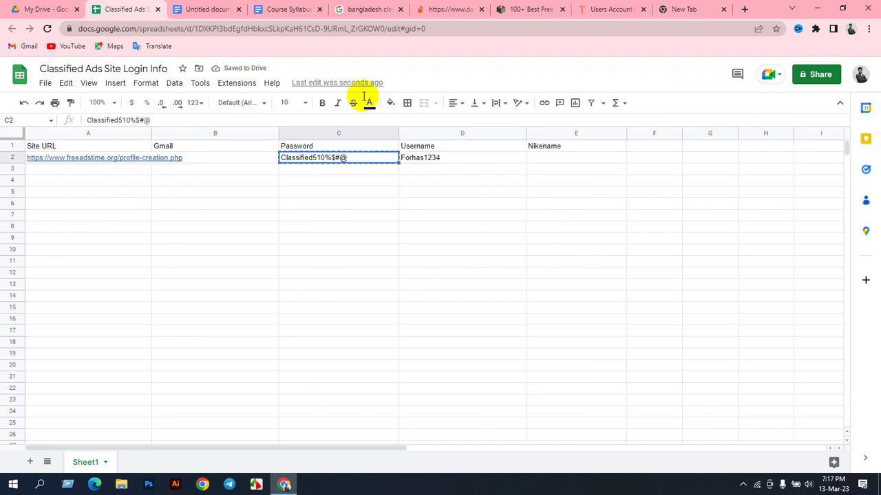
click(585, 9)
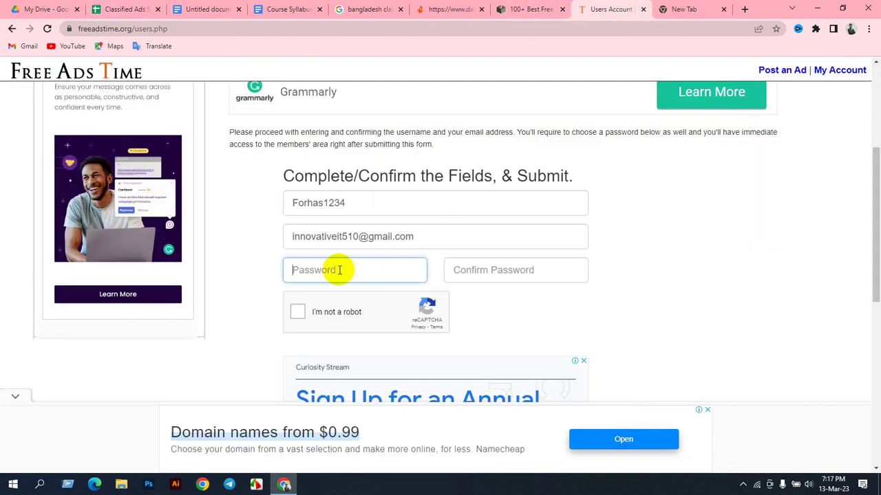
click(486, 272)
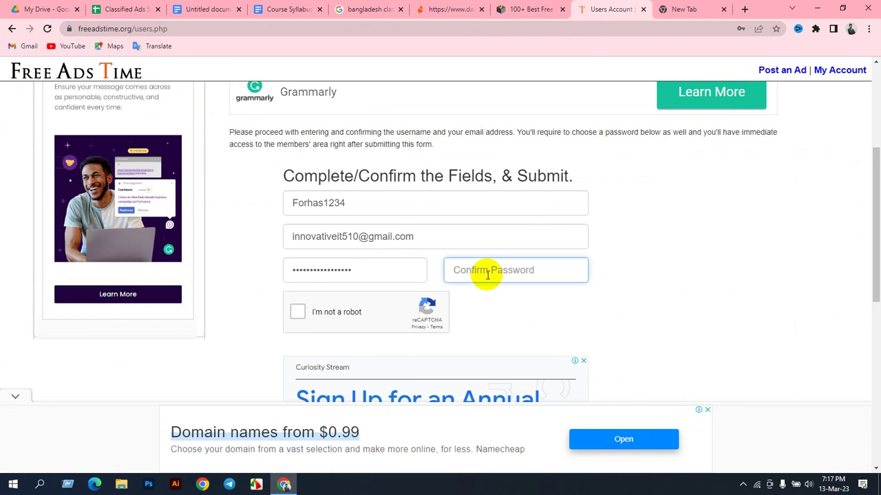
key(ctrl+v)
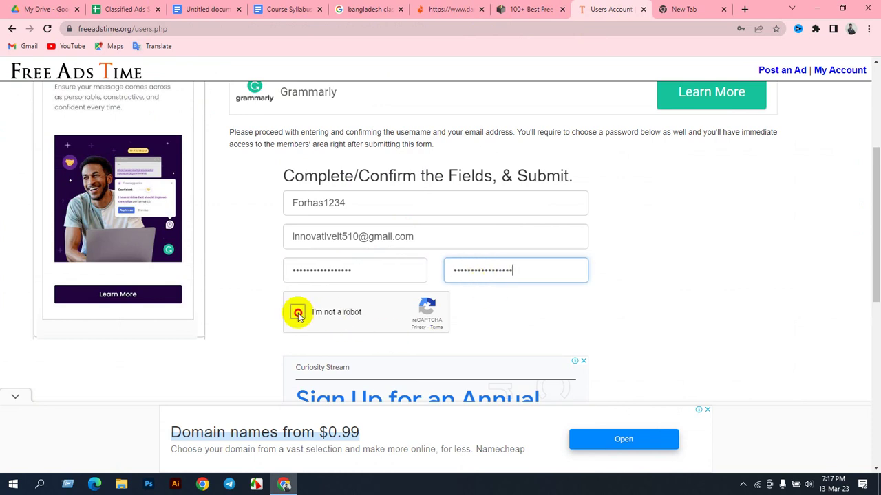
Step: Pass the reCAPTCHA traffic-light challenge and submit the registration
click(298, 313)
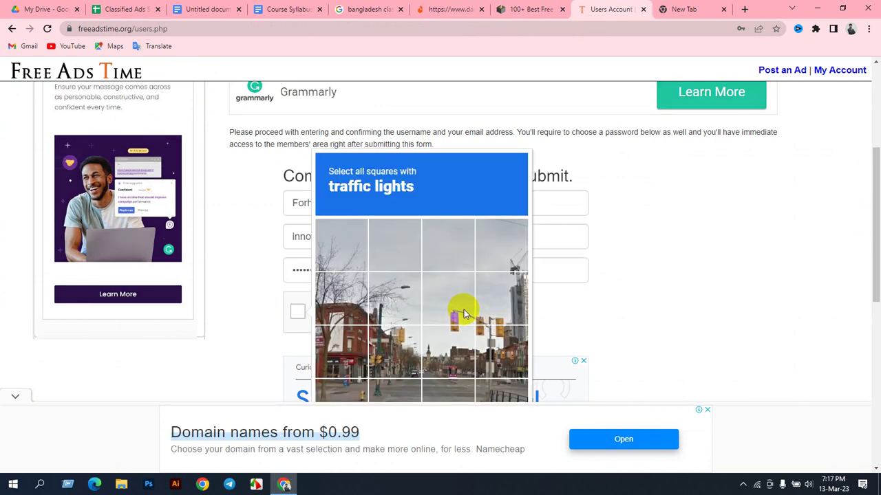
scroll(464, 310, down, 2)
click(456, 227)
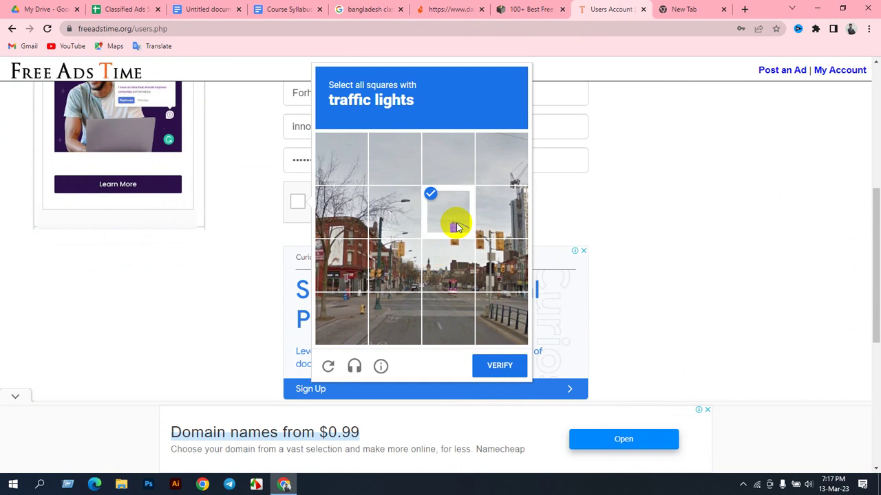
click(497, 227)
click(506, 253)
click(469, 256)
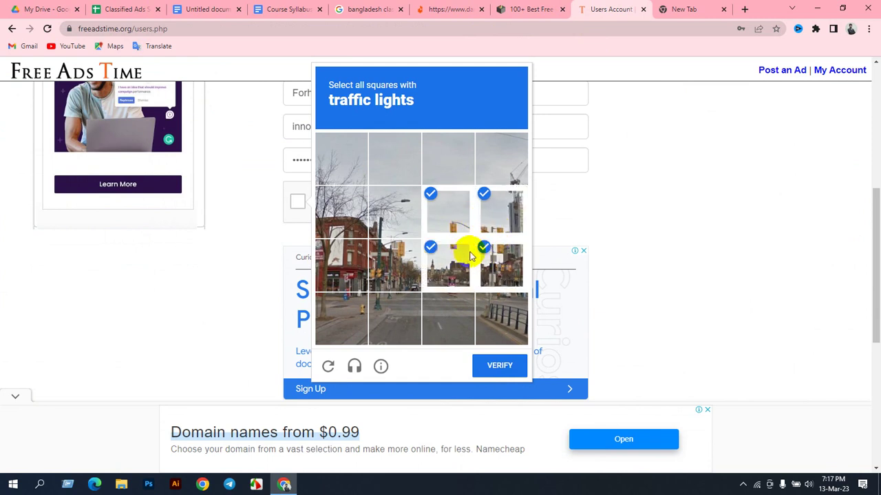
click(411, 253)
click(497, 366)
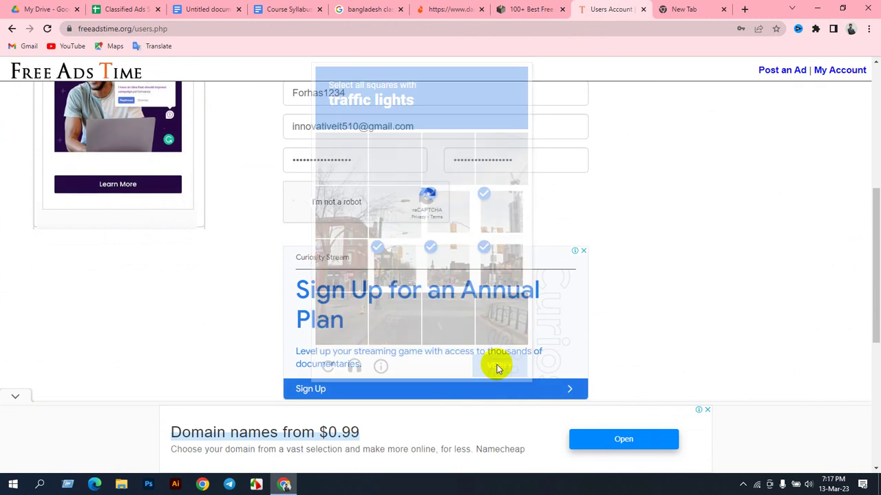
scroll(448, 306, down, 2)
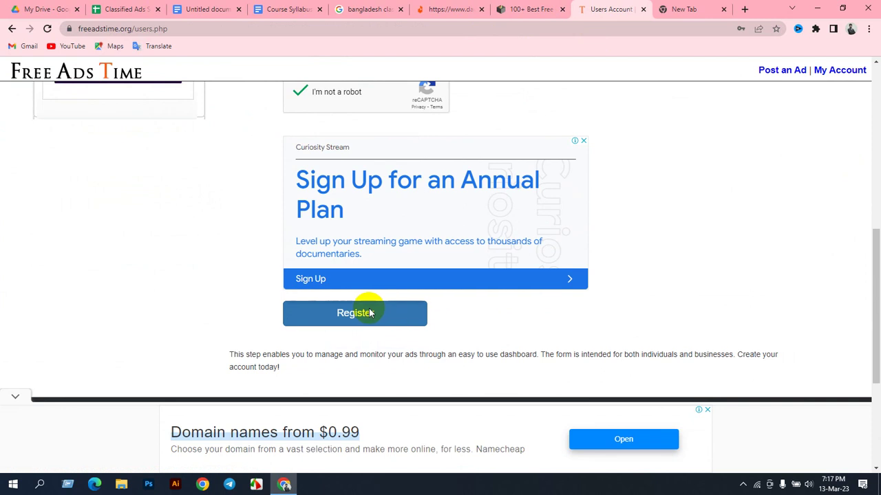
click(370, 313)
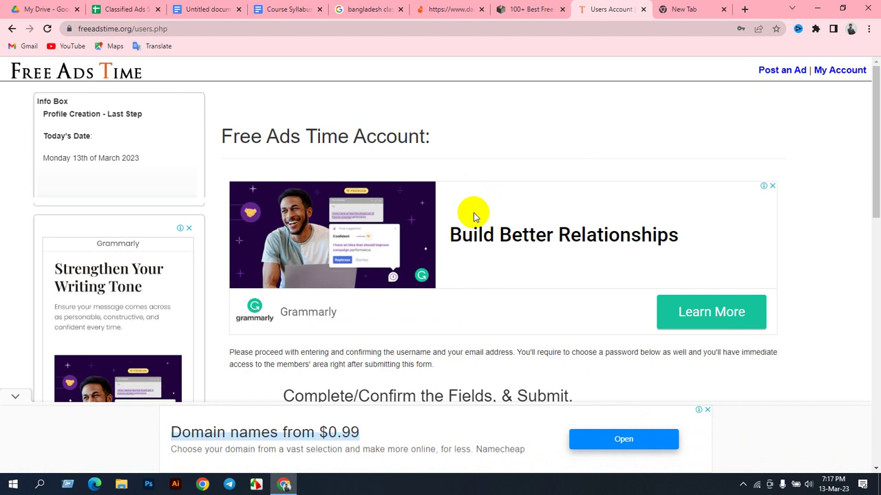
Step: Review the 'Email provided is already in use.' error and inspect the rejected e-mail field
scroll(421, 236, down, 3)
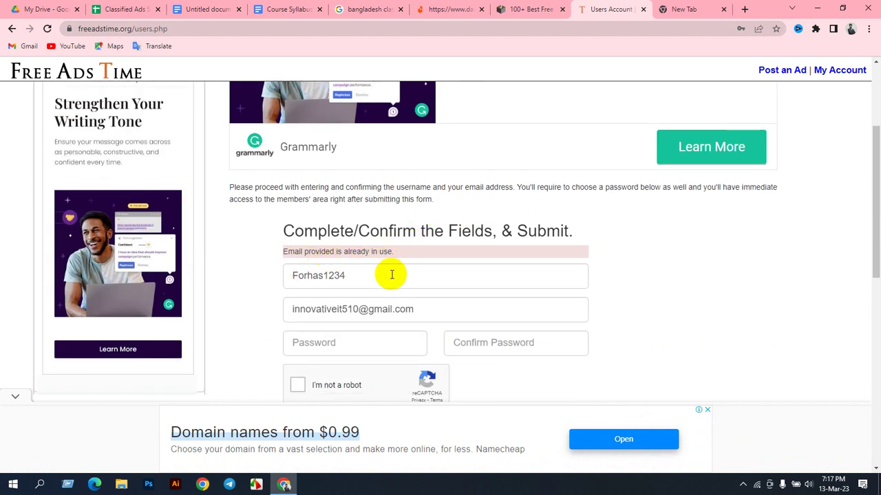
click(429, 313)
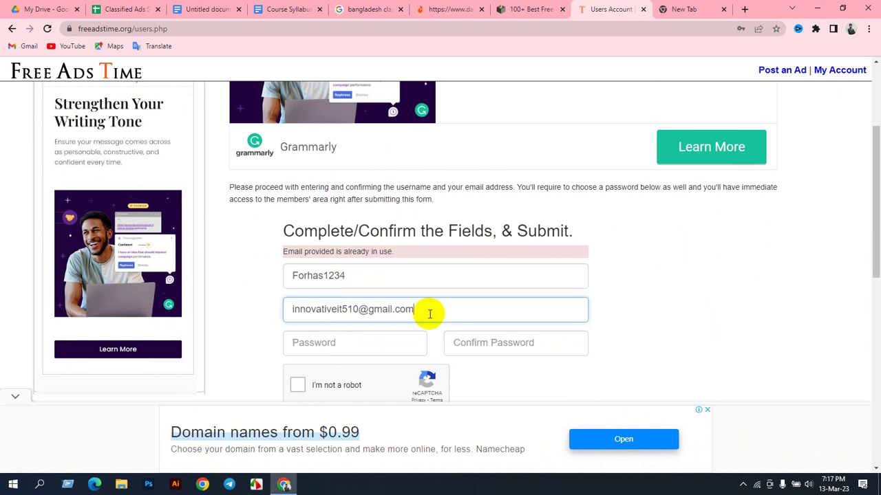
scroll(429, 309, down, 2)
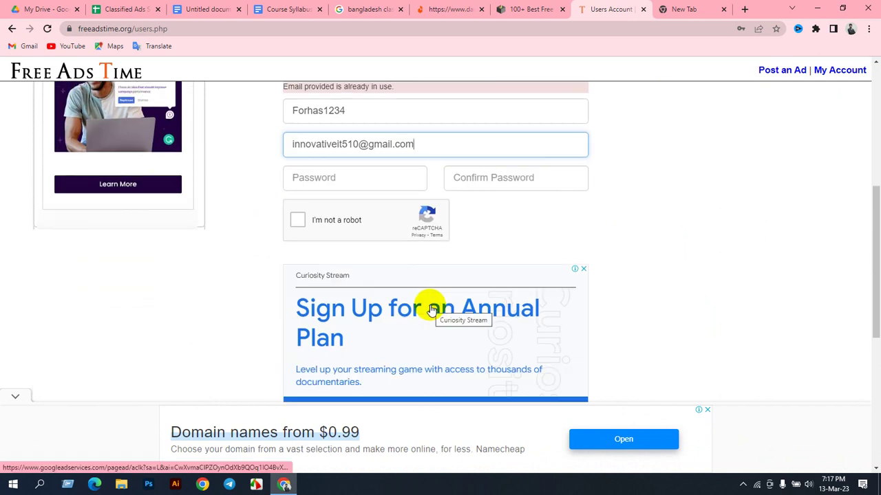
scroll(431, 309, down, 2)
scroll(454, 227, up, 3)
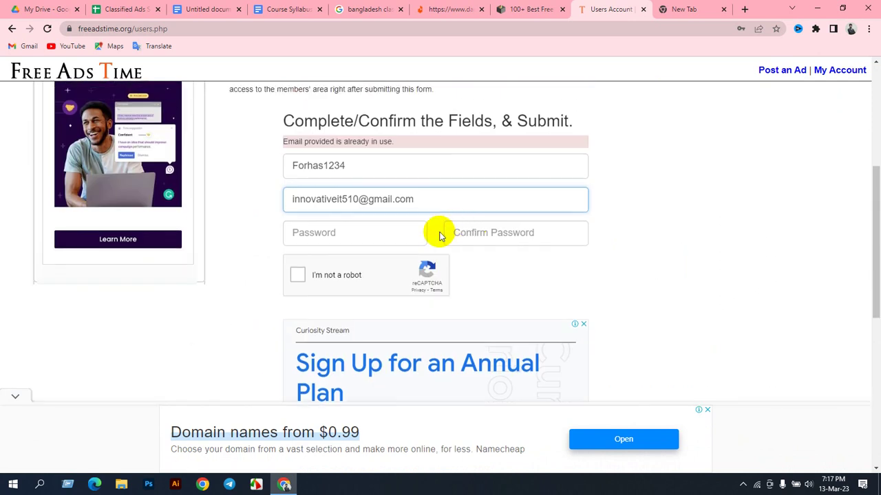
scroll(427, 253, up, 5)
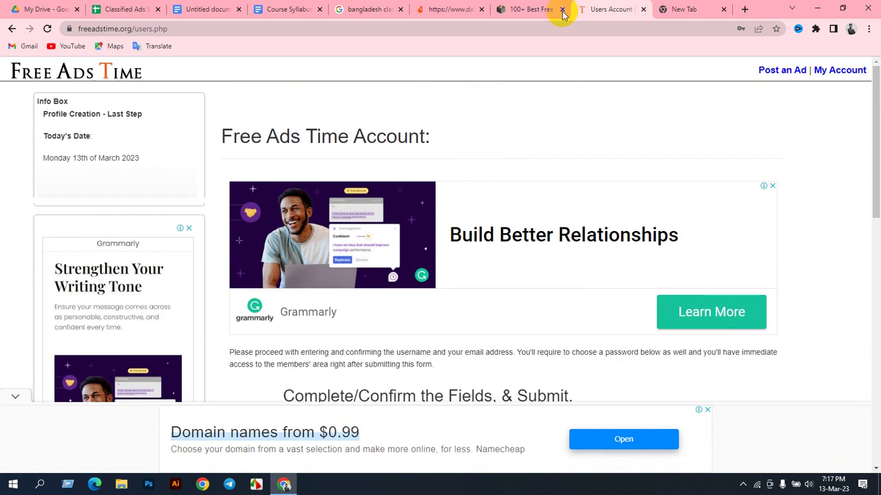
click(551, 9)
click(328, 238)
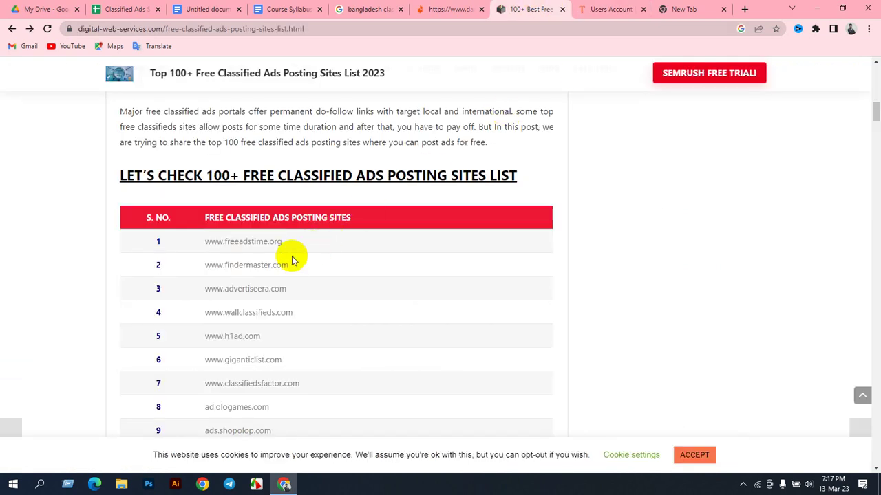
drag(292, 270, 207, 267)
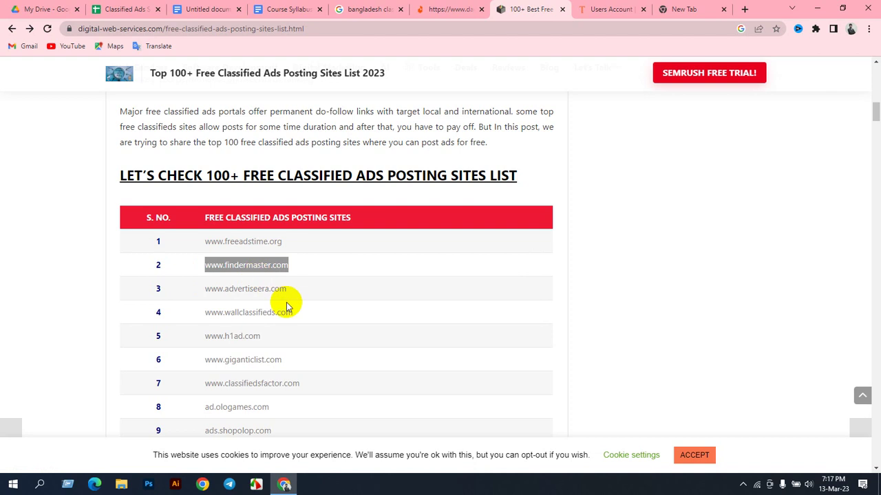
drag(293, 303, 197, 301)
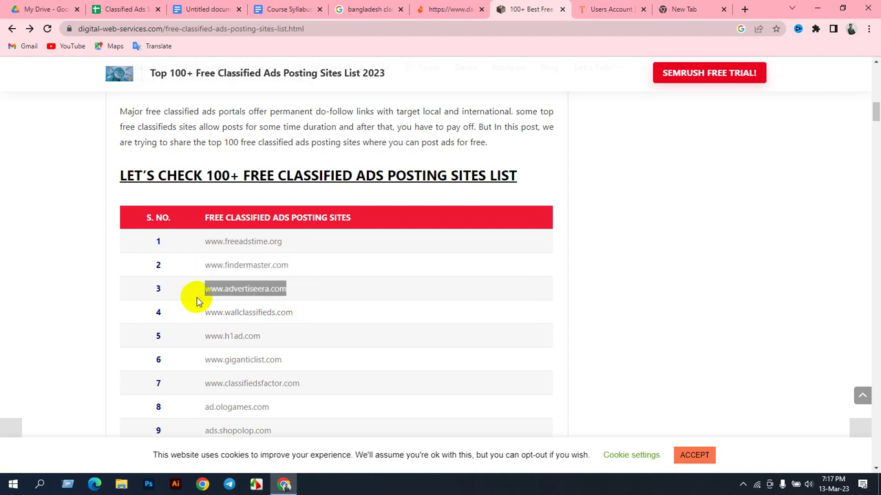
right_click(228, 290)
click(251, 294)
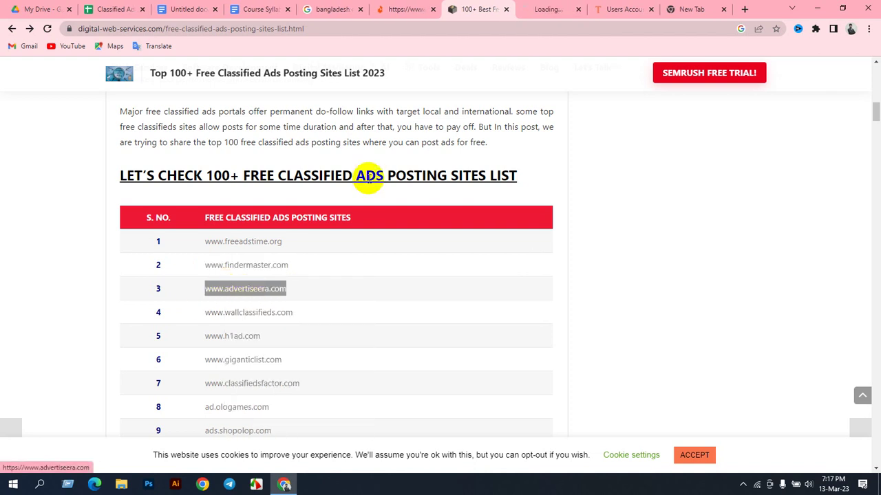
Step: Close the Free Ads Time account tab and return to the AdvertiseEra homepage
click(531, 12)
click(643, 11)
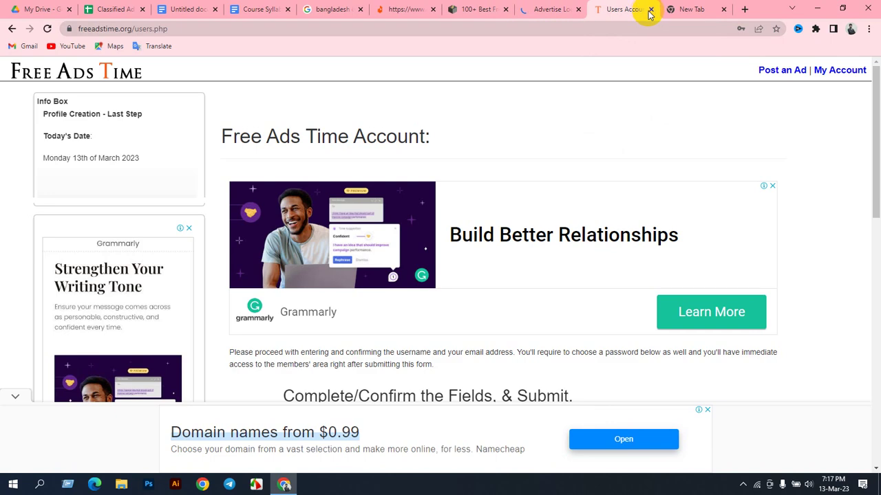
click(650, 9)
click(557, 9)
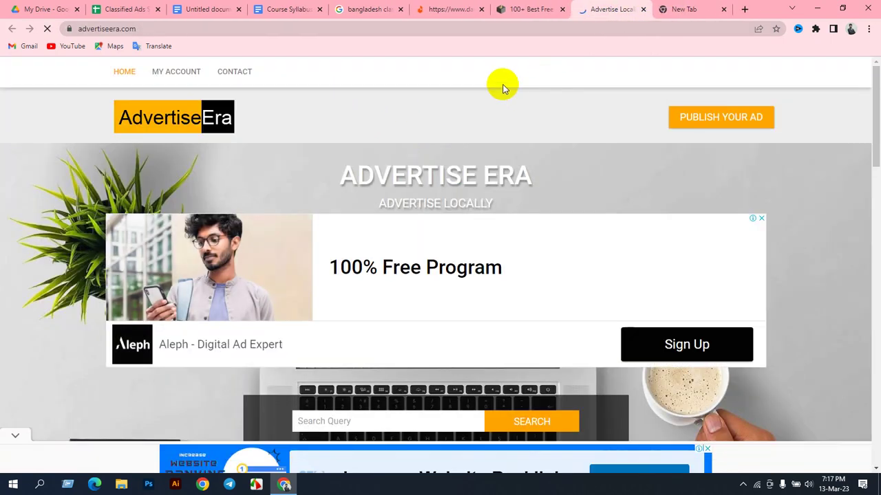
Step: Start posting via Publish your ad and dismiss the full-screen advertisement
scroll(365, 234, down, 8)
scroll(357, 227, up, 8)
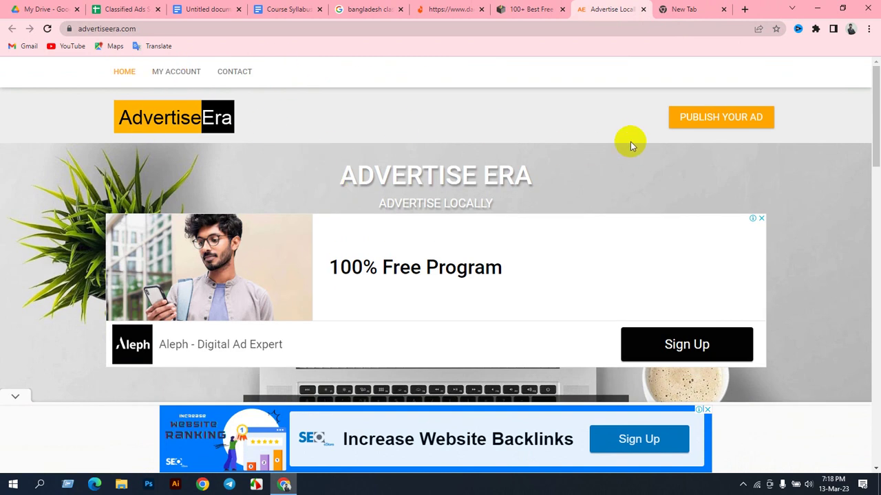
scroll(432, 236, down, 10)
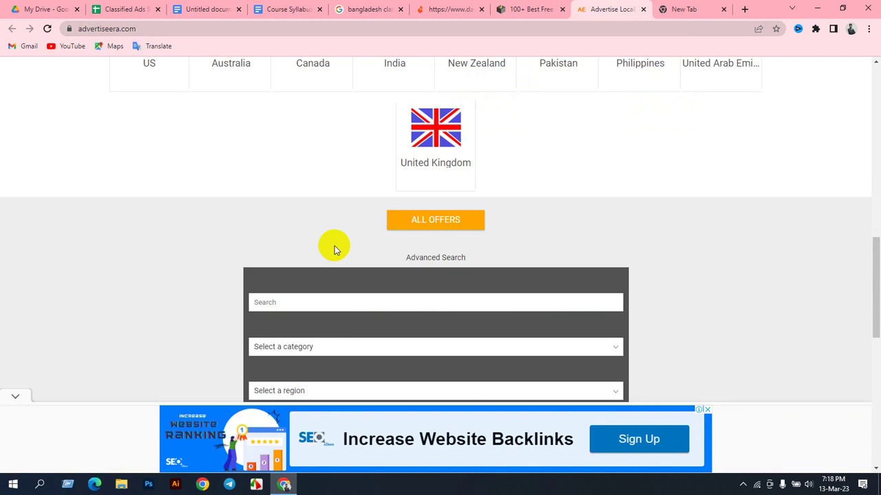
scroll(344, 251, down, 2)
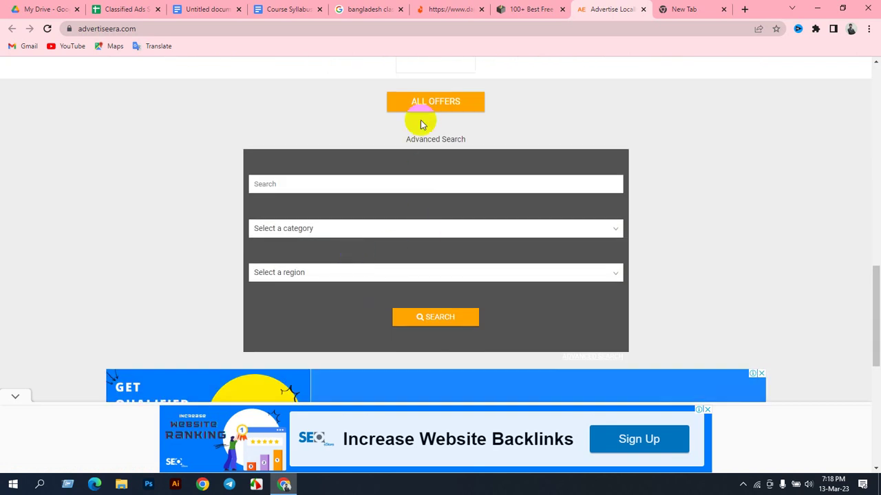
scroll(403, 258, down, 4)
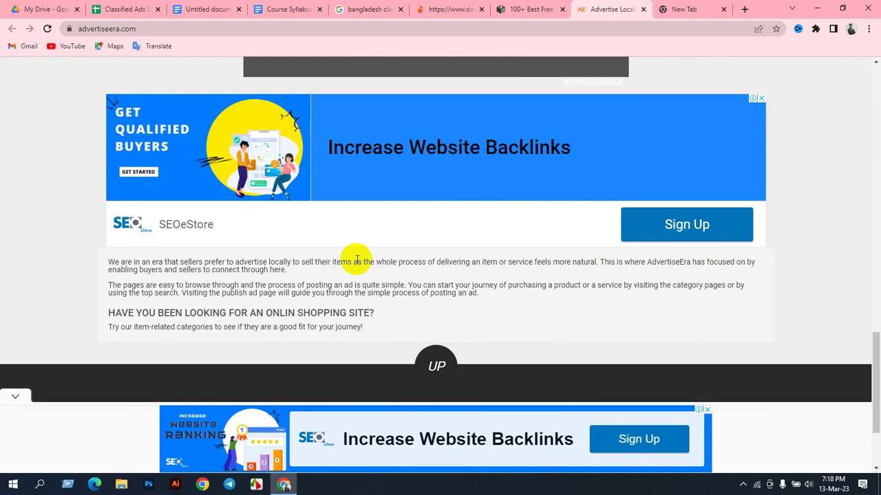
scroll(276, 285, down, 2)
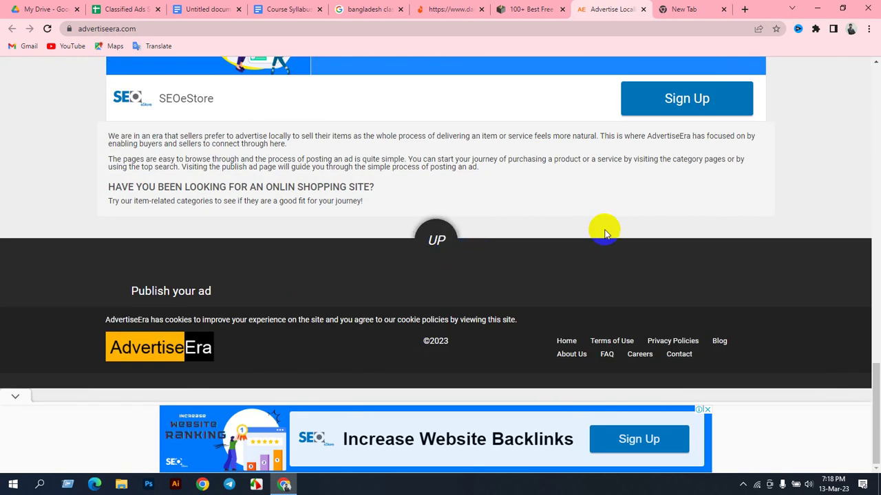
click(164, 294)
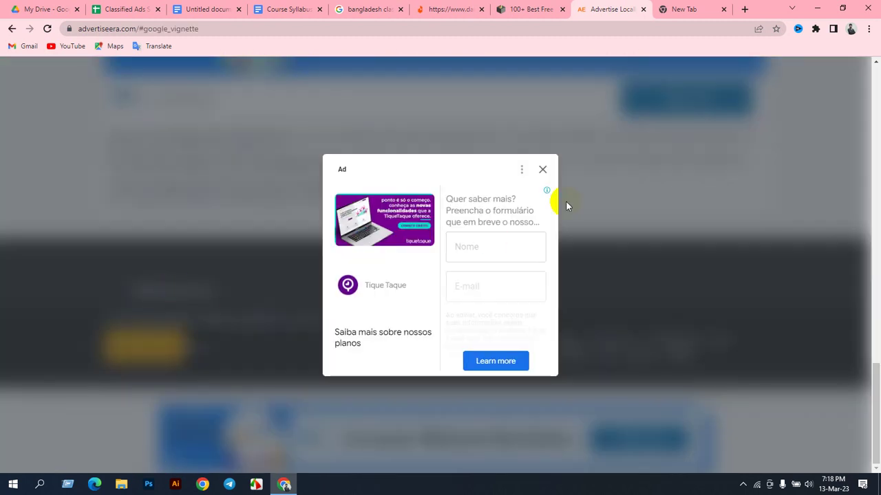
click(544, 171)
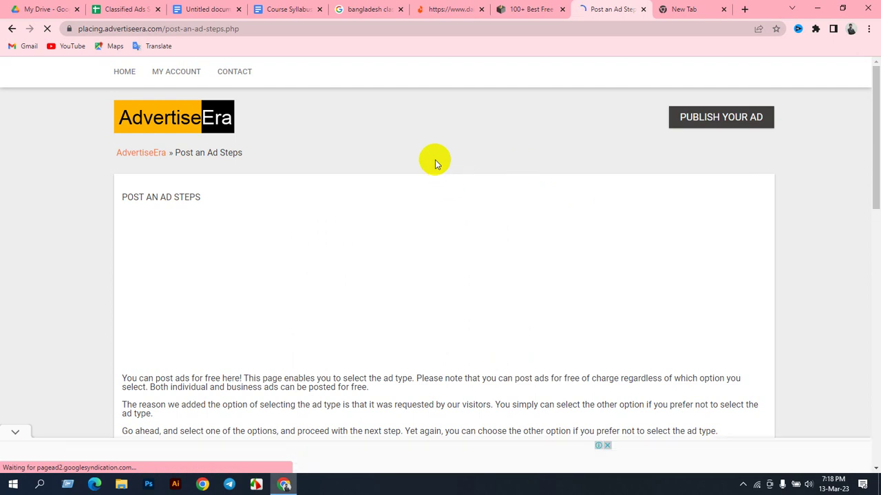
Step: Choose Business as the ad type, continue, and dismiss the full-page advertisement
scroll(316, 151, down, 7)
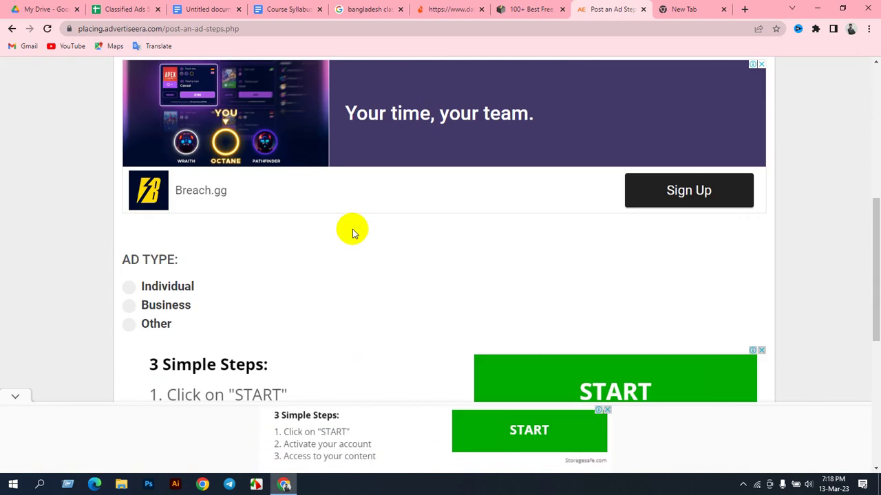
scroll(353, 234, down, 1)
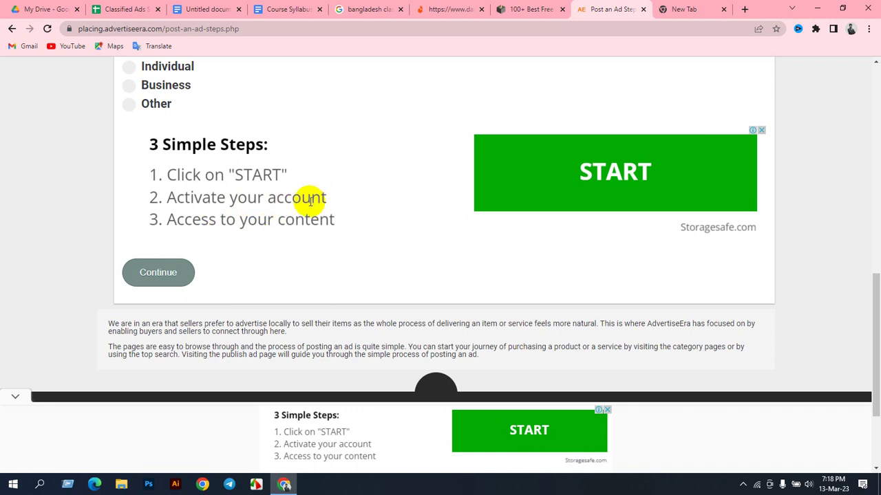
scroll(236, 197, up, 2)
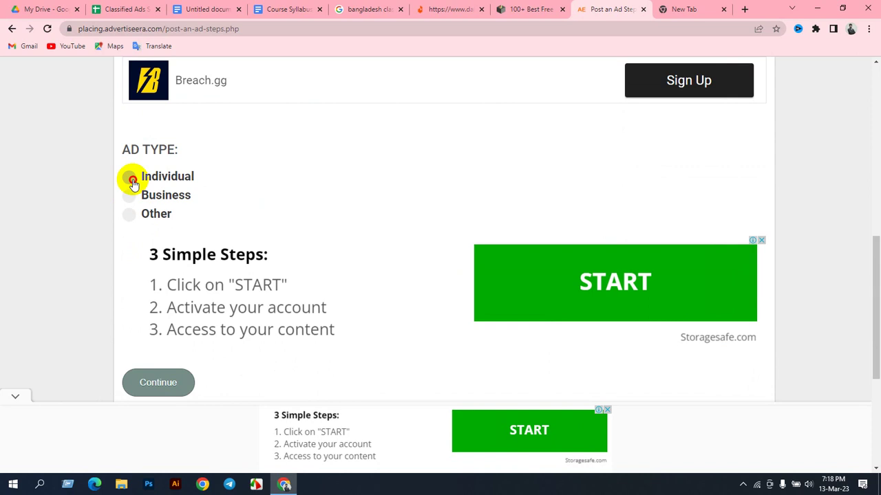
click(132, 180)
click(129, 199)
scroll(346, 218, down, 2)
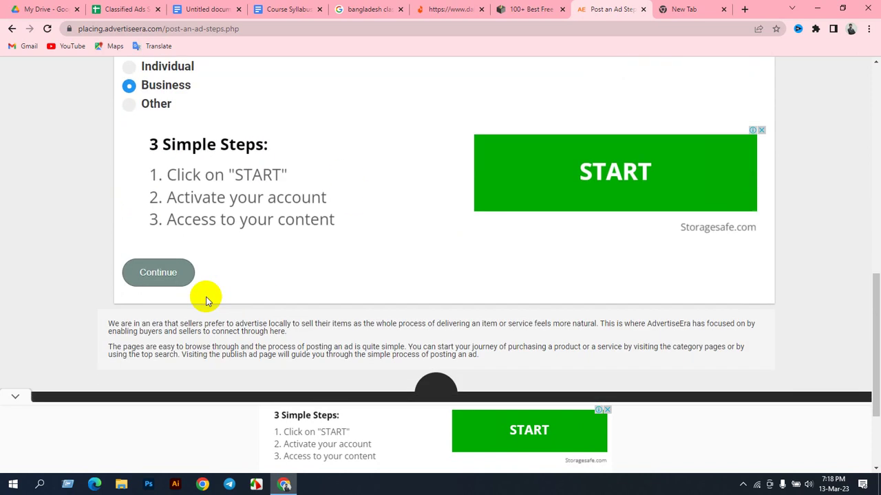
click(157, 275)
click(542, 169)
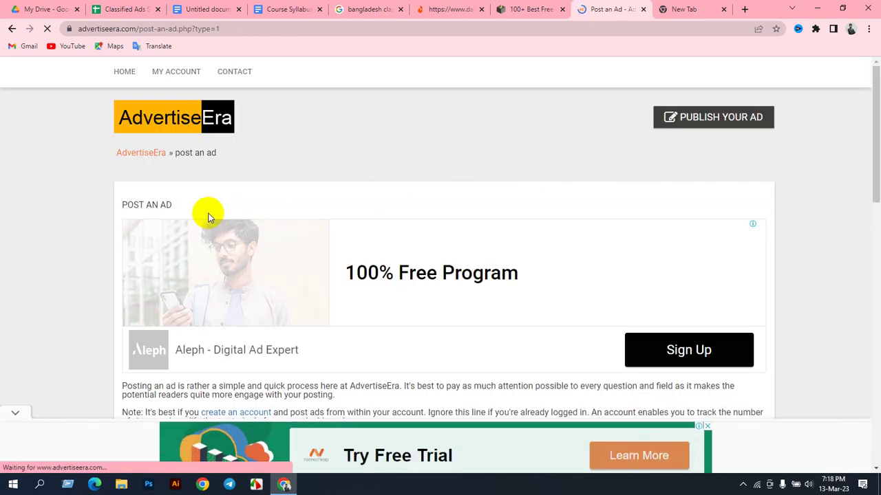
Step: Pick Clothing under For sale in the ad category list
scroll(208, 213, down, 2)
scroll(227, 220, down, 2)
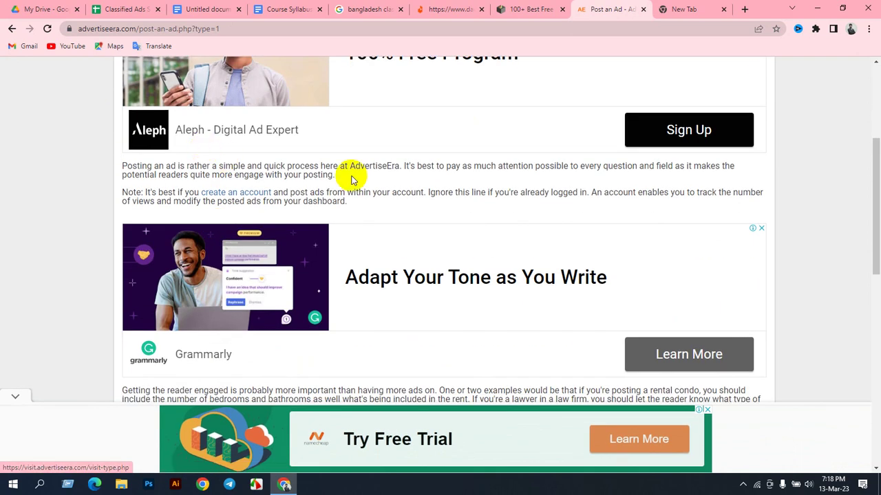
scroll(363, 227, down, 2)
scroll(285, 251, down, 3)
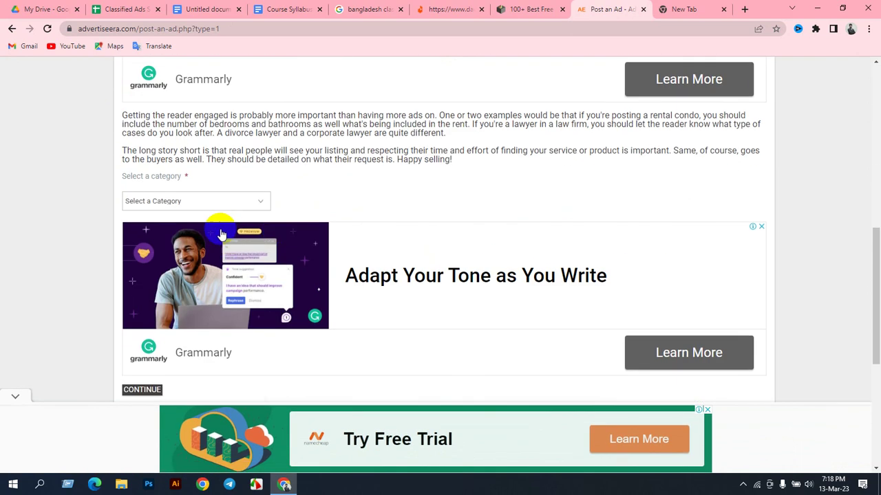
click(177, 201)
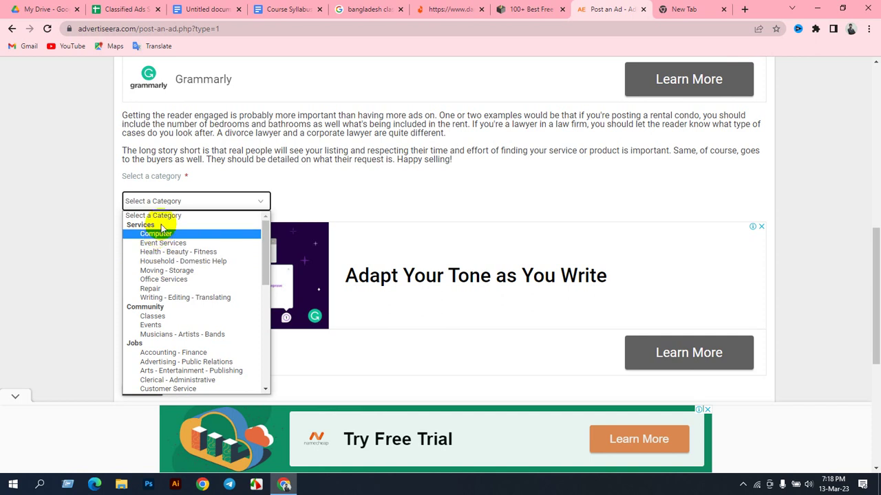
click(437, 7)
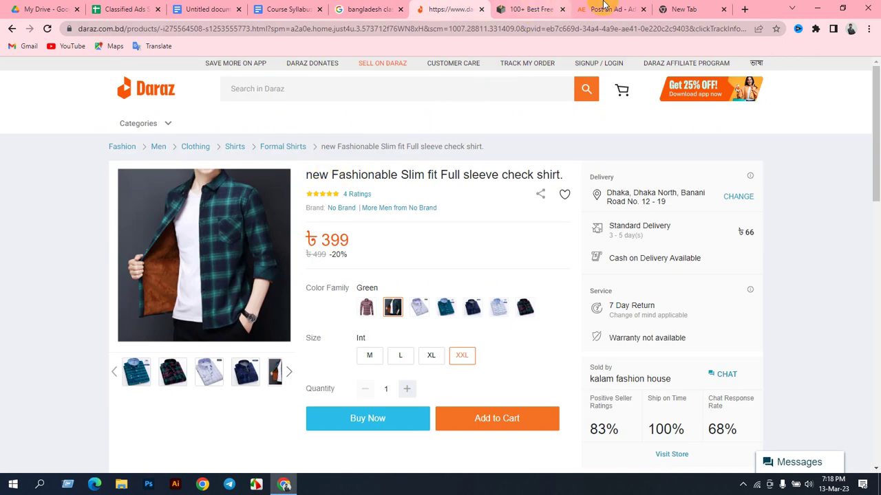
click(609, 9)
click(209, 201)
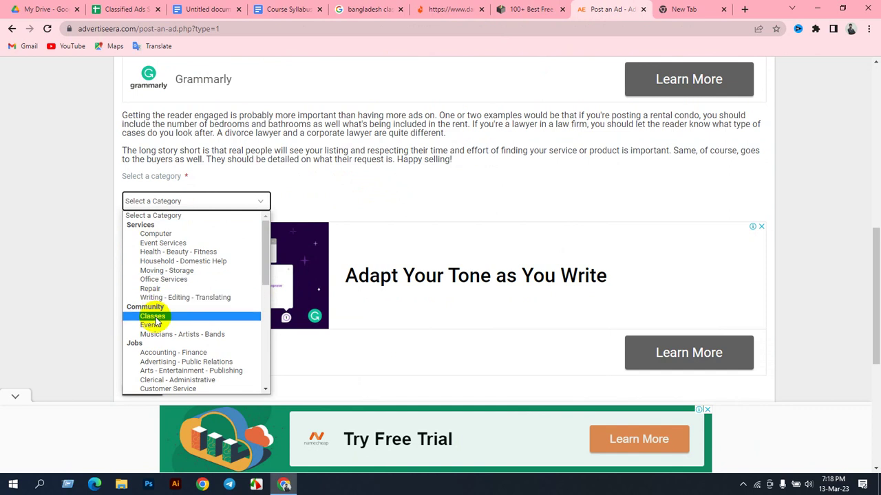
scroll(165, 344, down, 3)
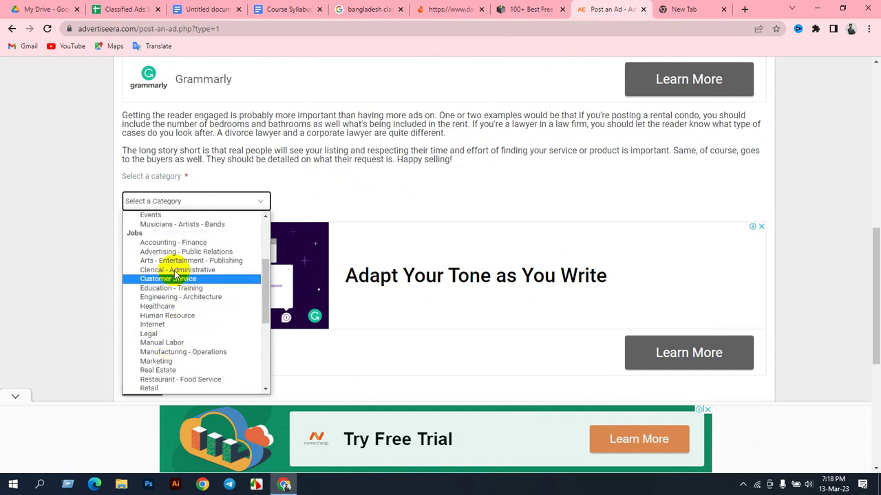
scroll(165, 324, down, 6)
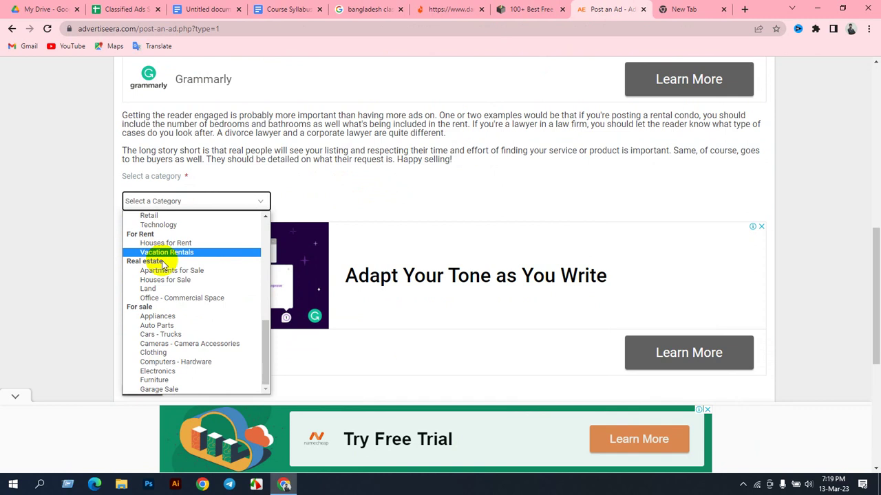
click(162, 356)
scroll(205, 269, down, 2)
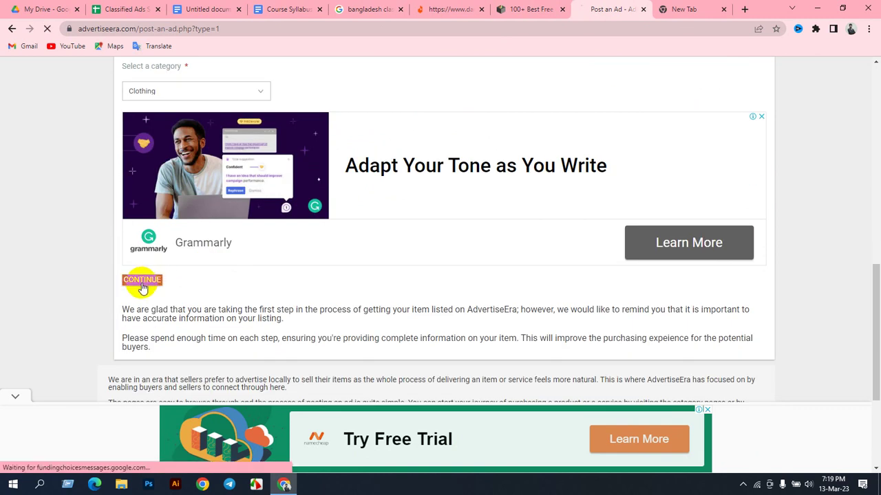
Step: Fill the ad title with the Daraz product name 'new Fashionable Slim fit Full sleeve check shirt.'
click(142, 284)
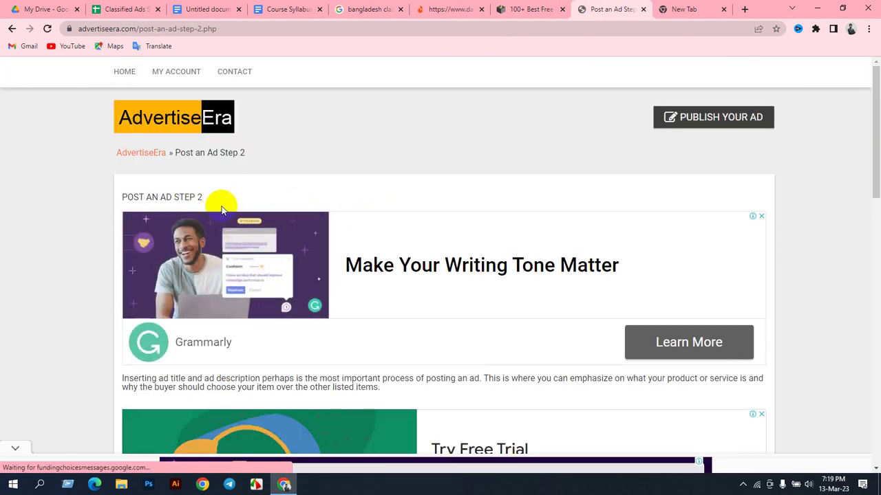
scroll(387, 192, down, 5)
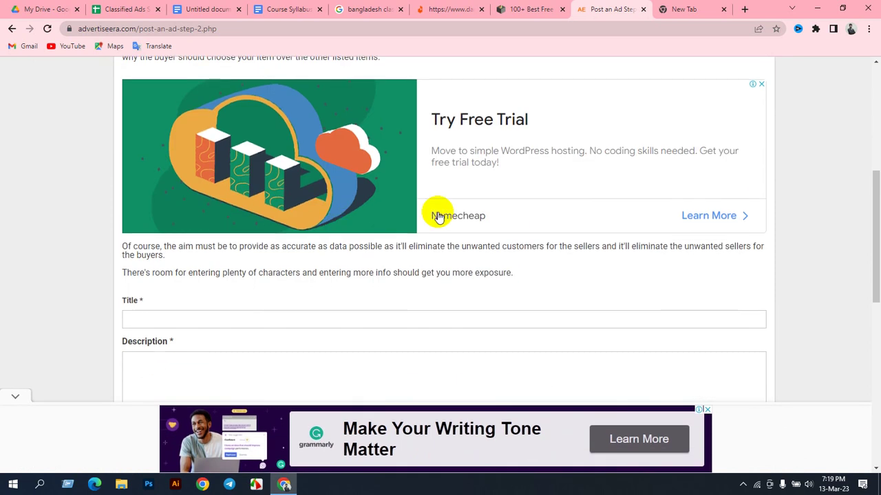
scroll(417, 221, down, 2)
click(160, 207)
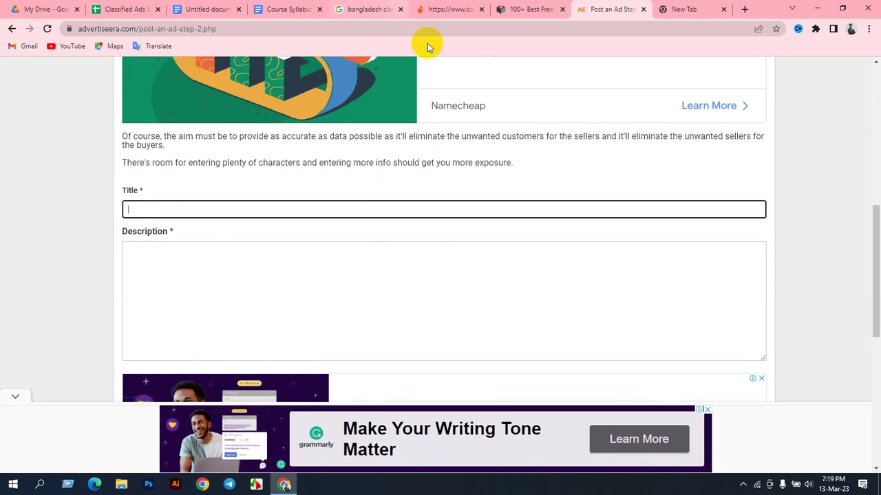
scroll(482, 147, up, 8)
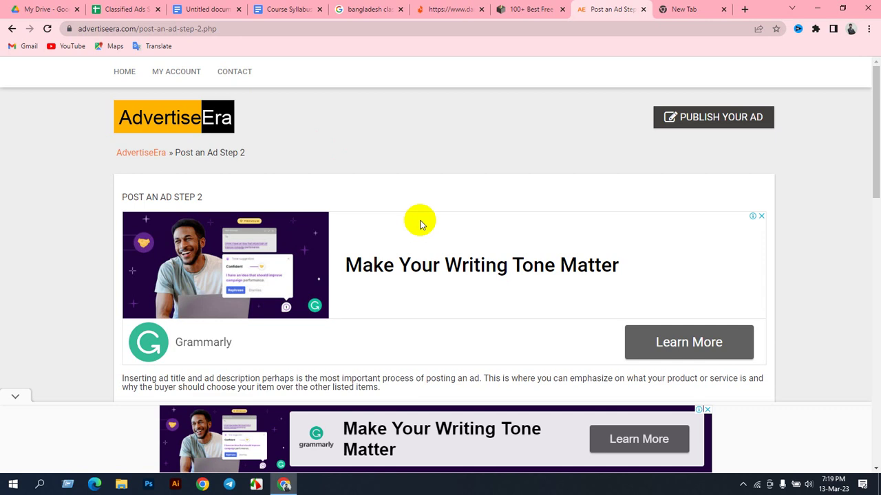
scroll(420, 224, down, 3)
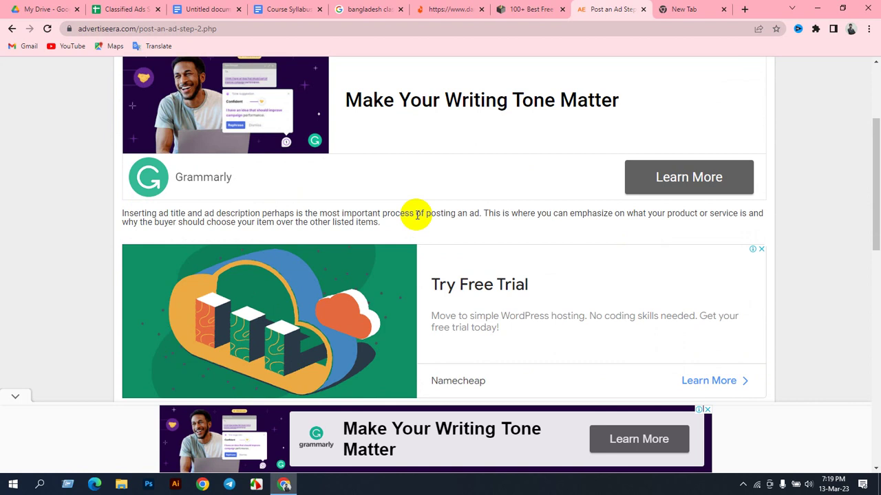
scroll(416, 224, down, 4)
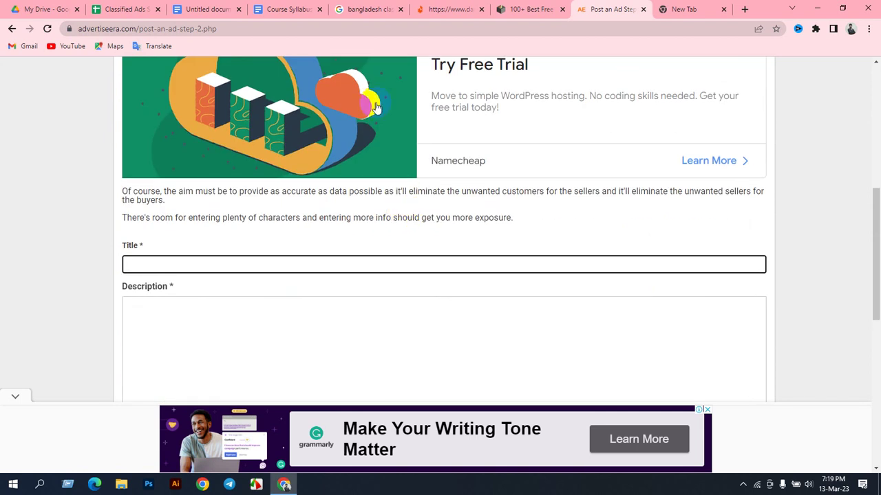
click(430, 7)
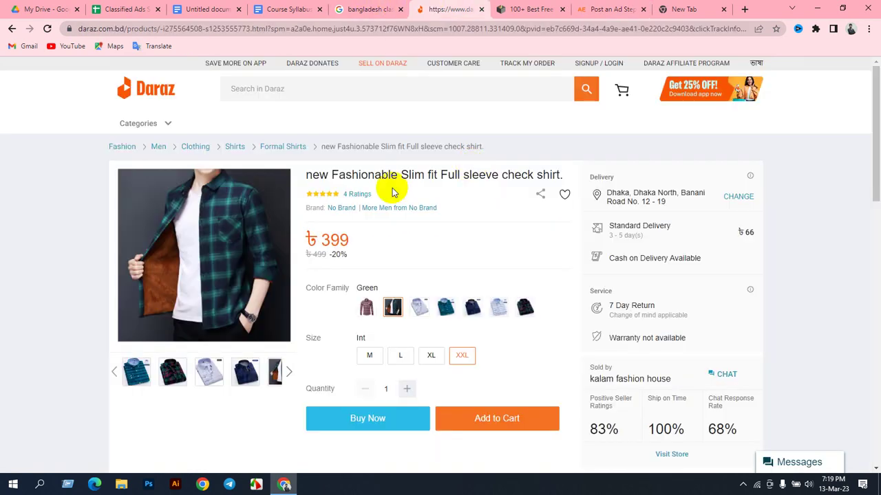
drag(306, 176, 557, 174)
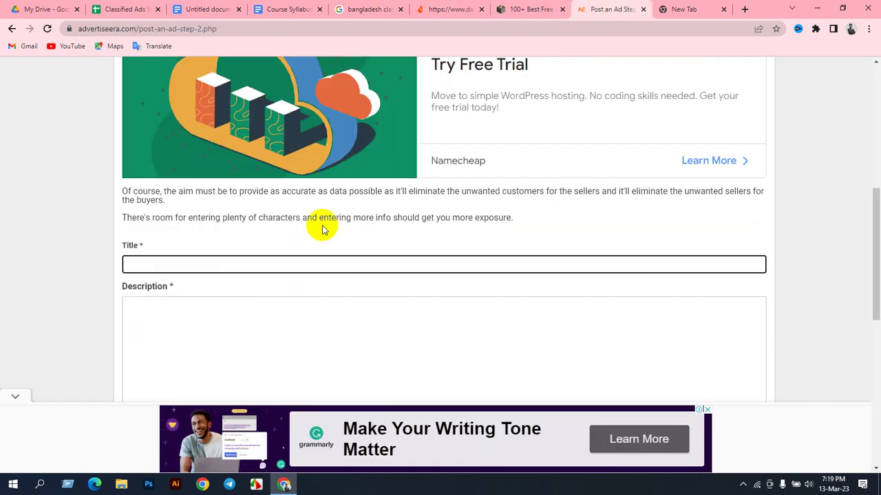
click(322, 234)
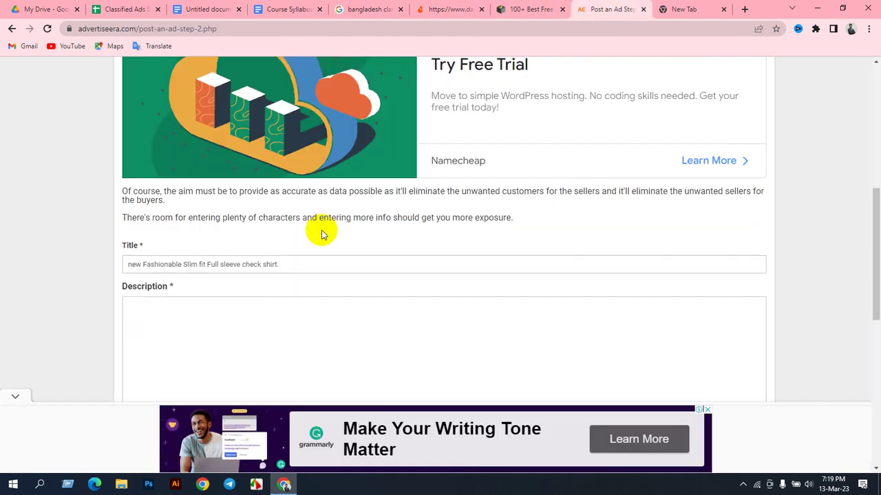
Step: Paste the Daraz product details and specifications into Description, then continue to Step 3
scroll(337, 236, down, 3)
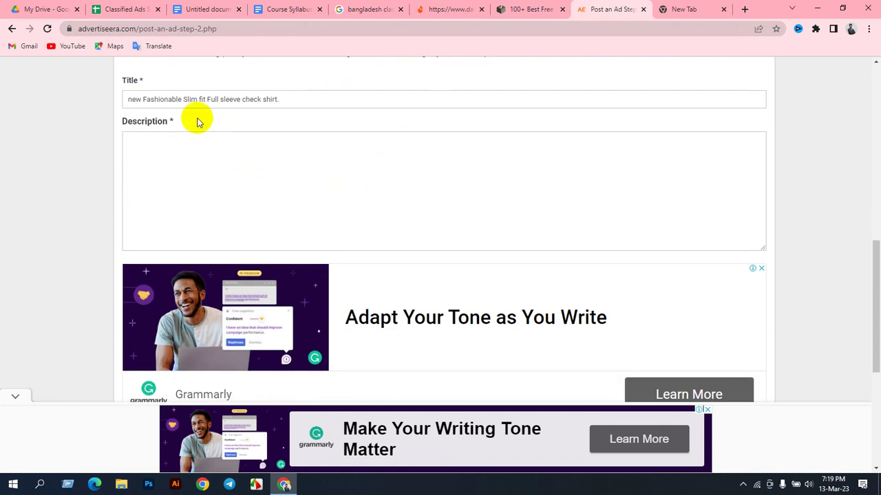
click(175, 153)
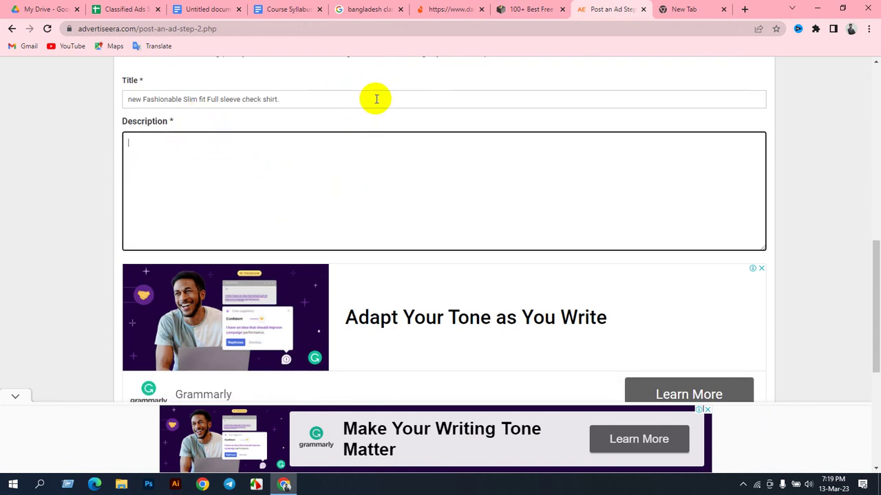
click(419, 9)
scroll(378, 235, down, 3)
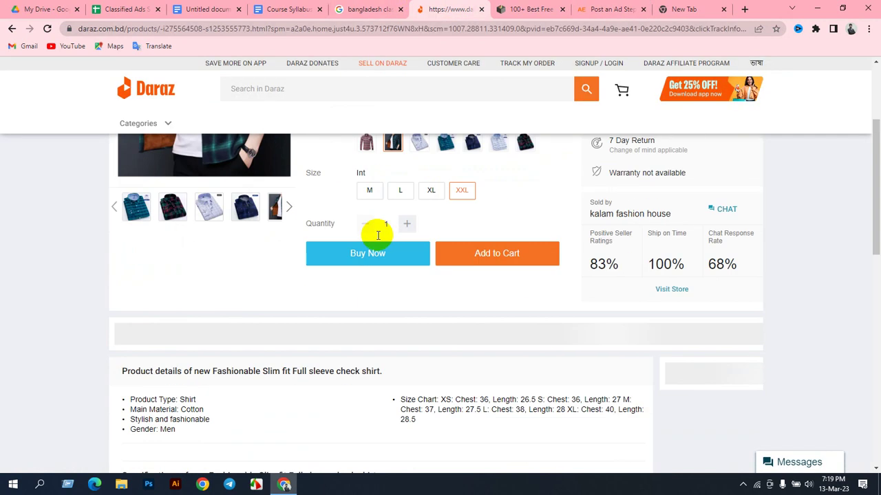
scroll(344, 244, down, 4)
scroll(275, 241, up, 2)
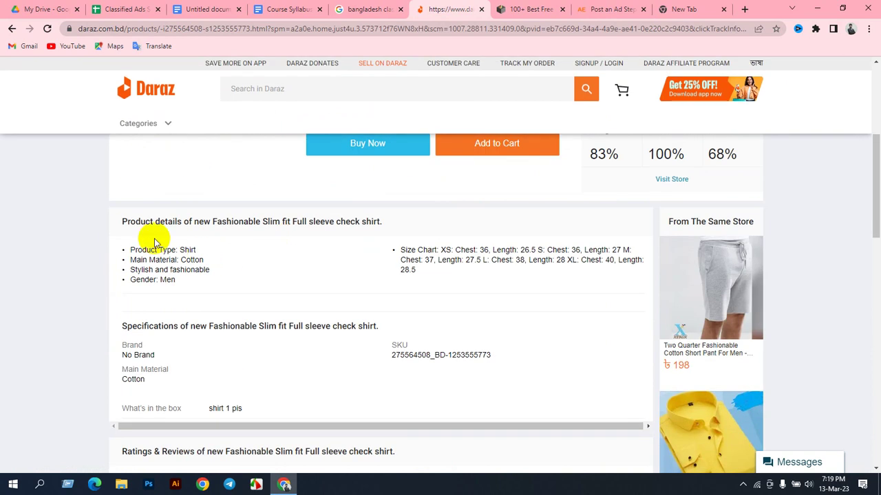
drag(122, 217, 216, 375)
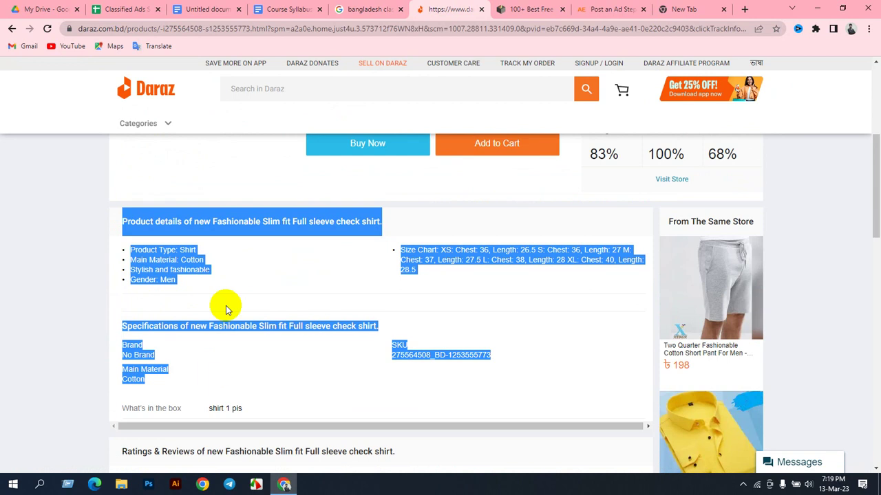
click(612, 9)
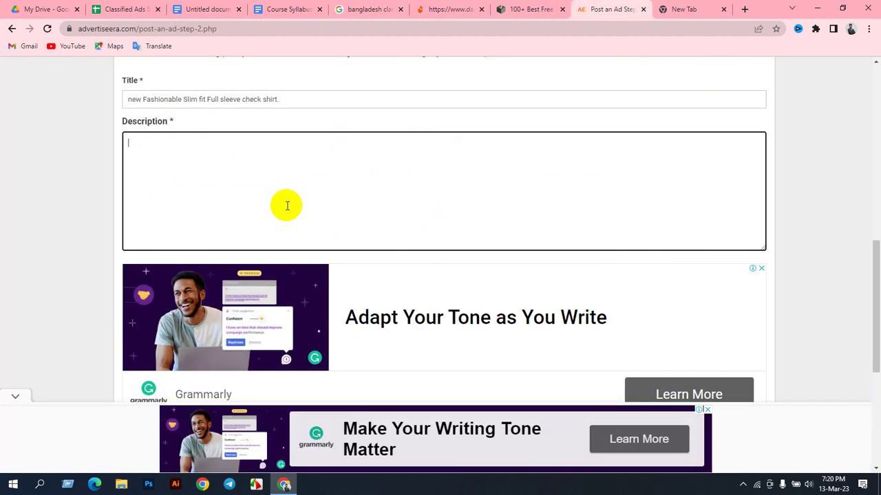
key(ctrl+v)
scroll(365, 207, down, 2)
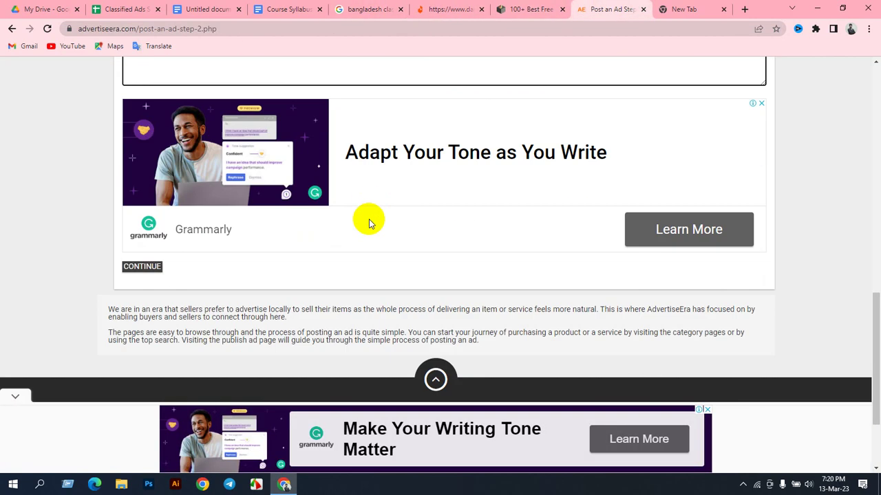
click(141, 267)
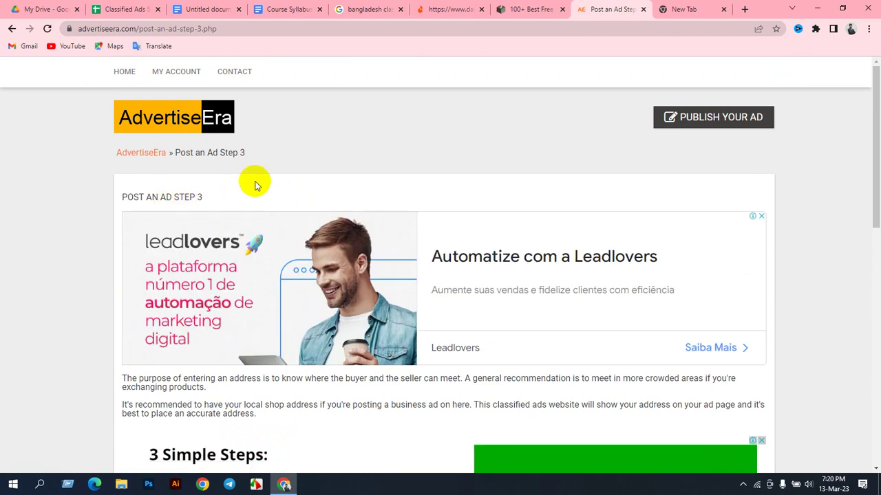
scroll(328, 241, down, 3)
scroll(275, 245, down, 2)
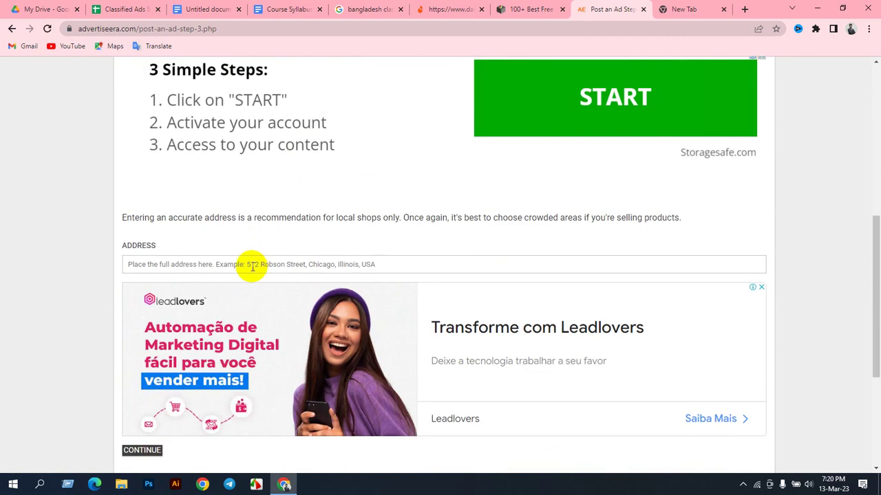
click(172, 265)
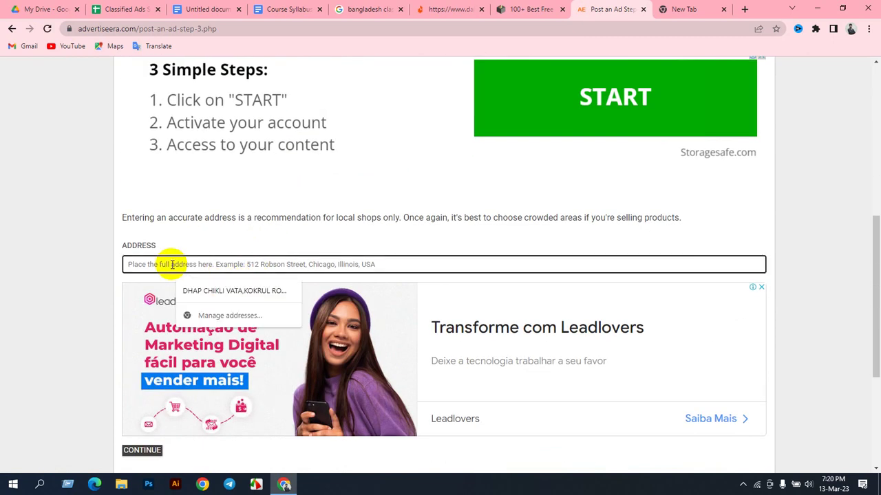
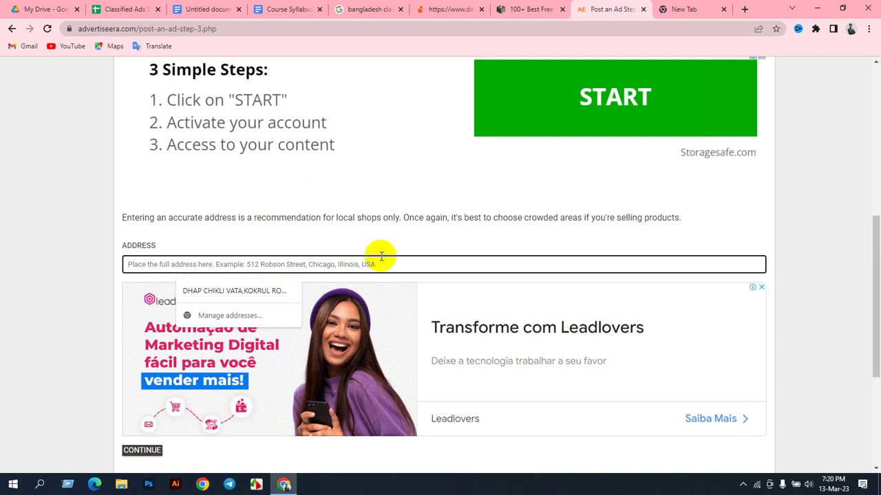
Step: Fill the ad's address with the saved Rangpur address and continue to step 4
scroll(382, 256, down, 3)
scroll(214, 243, up, 2)
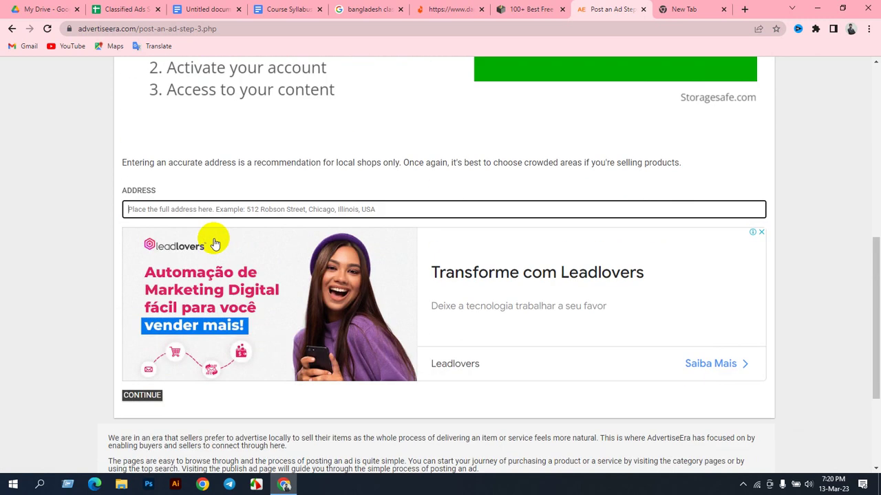
click(204, 211)
click(237, 237)
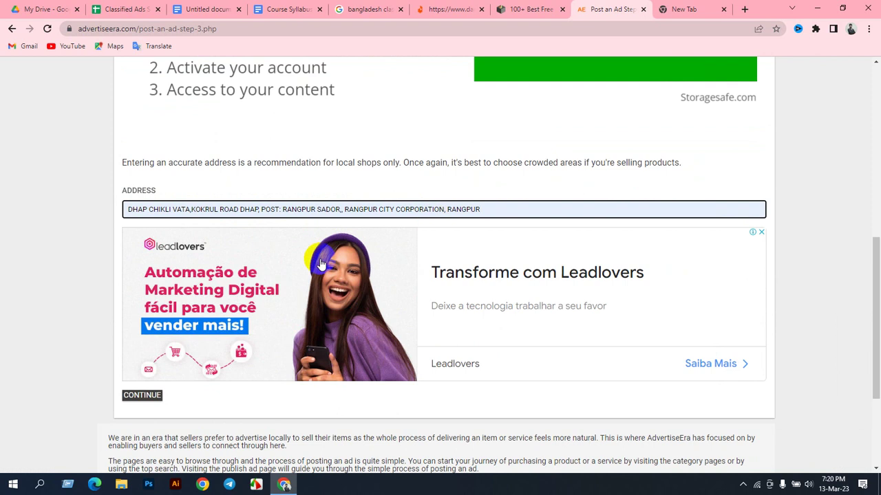
click(142, 394)
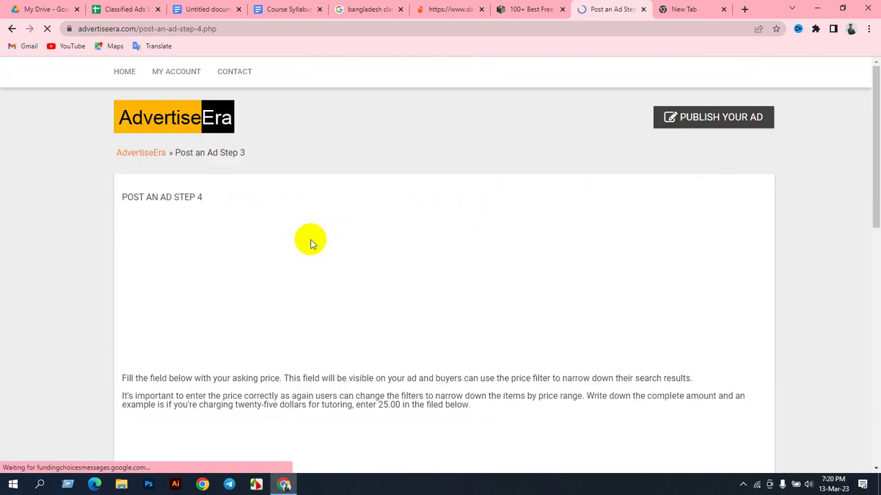
Step: Go to step 4's Price field and bring up the Daraz shirt listing
scroll(328, 192, down, 5)
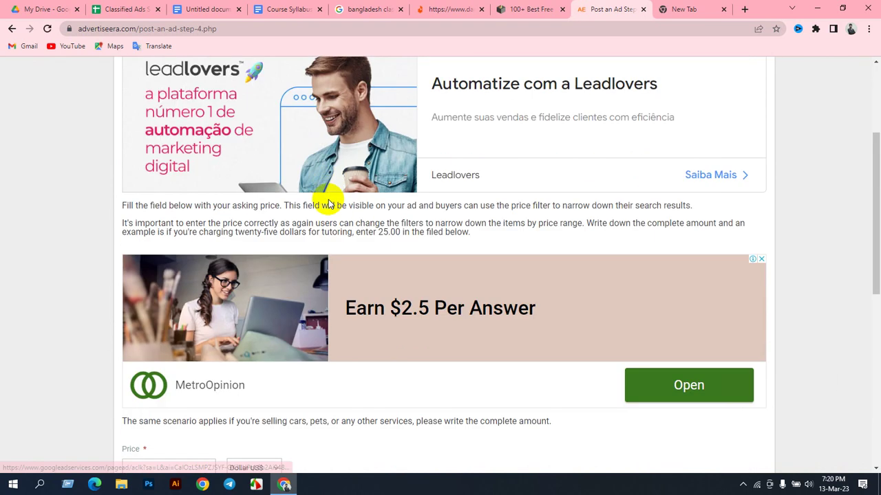
scroll(301, 247, down, 2)
click(150, 201)
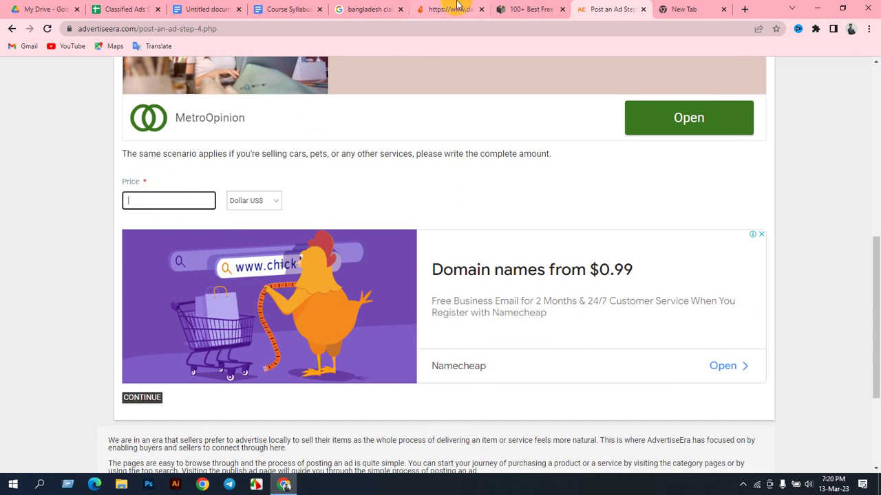
click(495, 9)
Step: Copy the shirt's 399 price from the Daraz product page into the ad's Price field
click(478, 11)
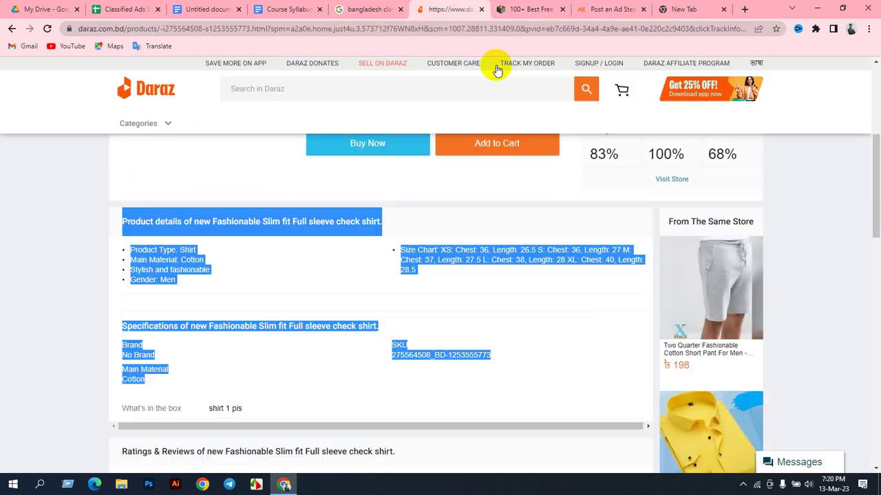
scroll(416, 197, up, 4)
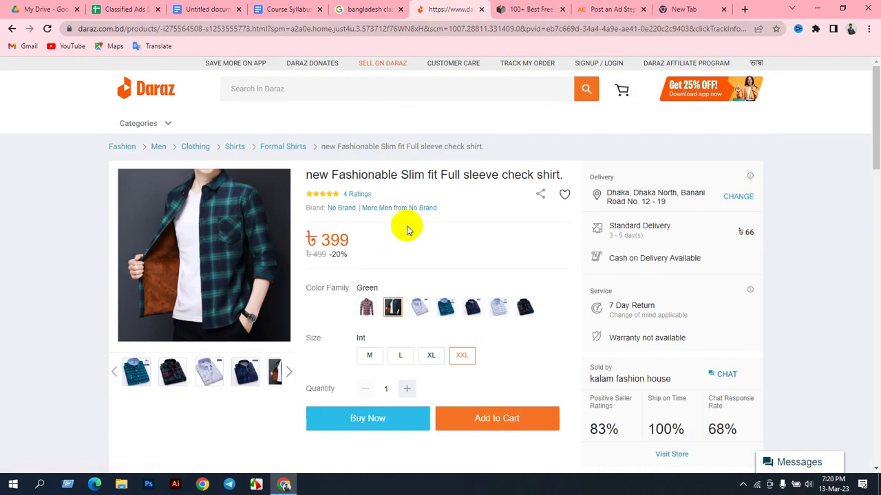
drag(357, 256, 316, 242)
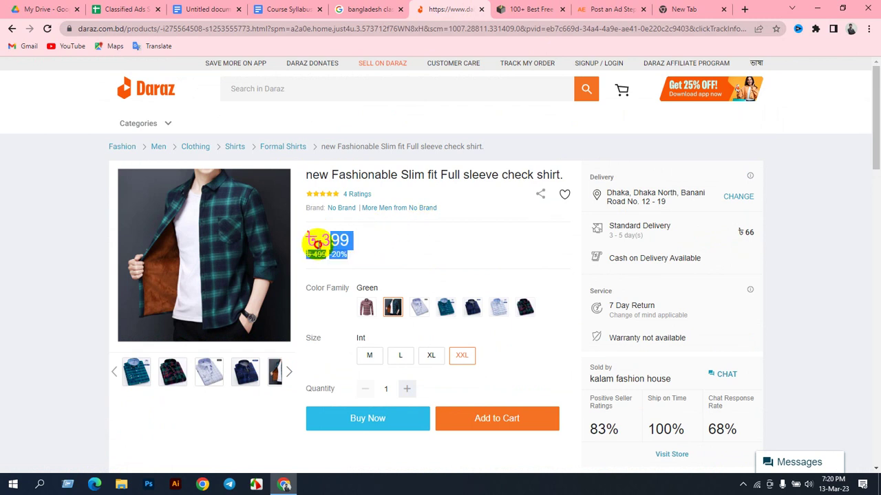
double_click(348, 241)
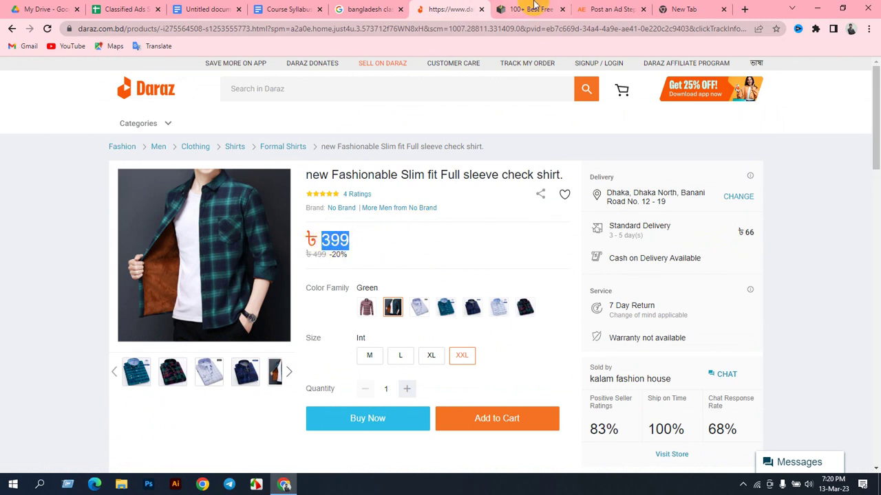
click(592, 9)
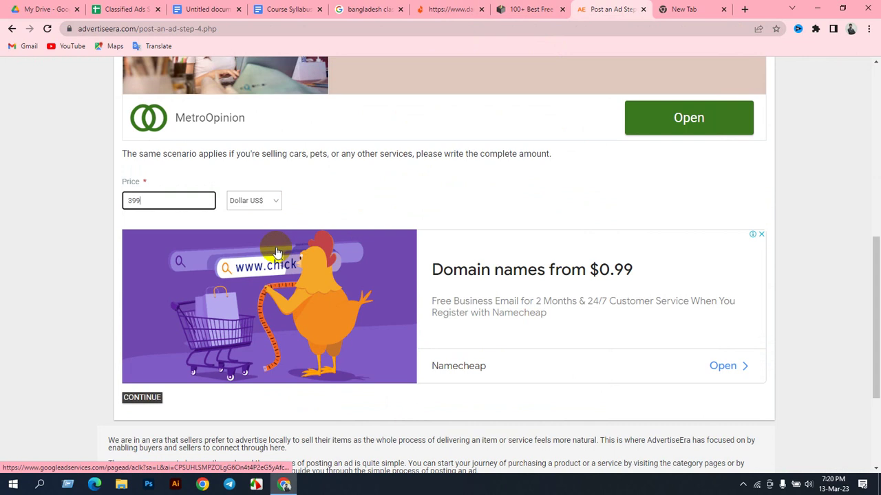
Step: Keep Dollar US$ as the currency for the 399 price and continue to step 5
click(253, 201)
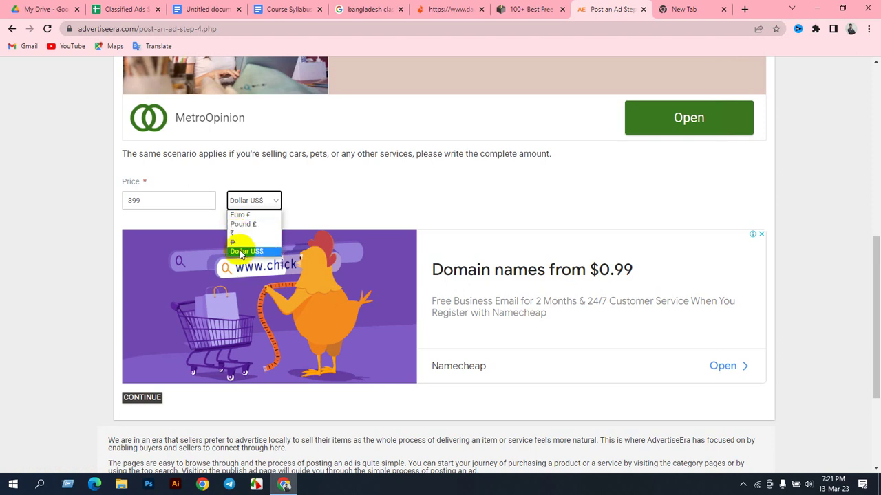
click(241, 251)
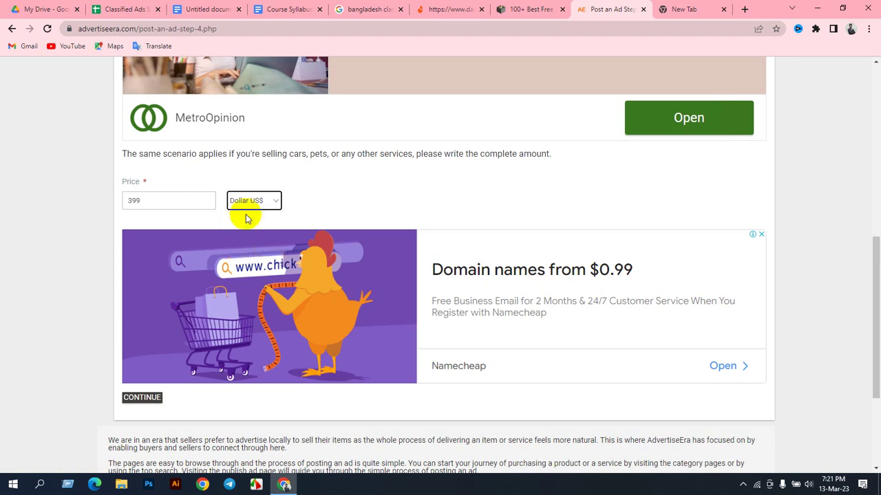
scroll(172, 234, down, 2)
click(157, 234)
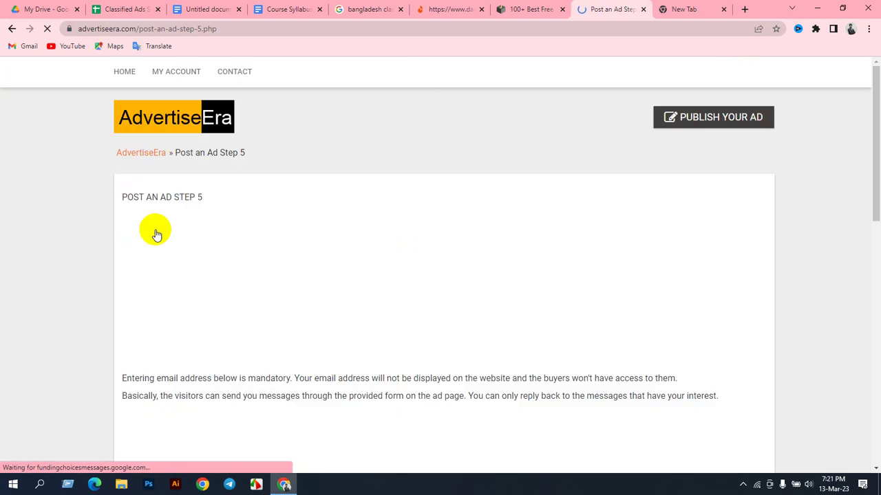
Step: Paste the saved username from the login spreadsheet into the Name field
scroll(295, 199, down, 3)
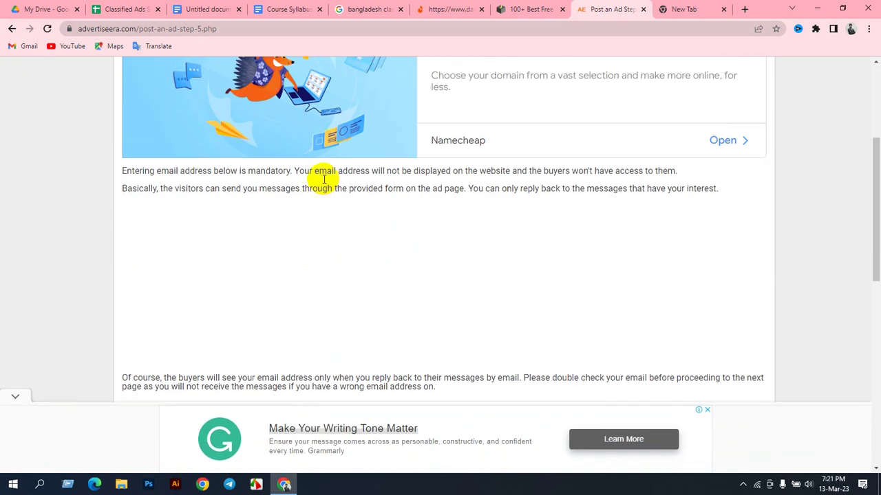
scroll(323, 179, down, 3)
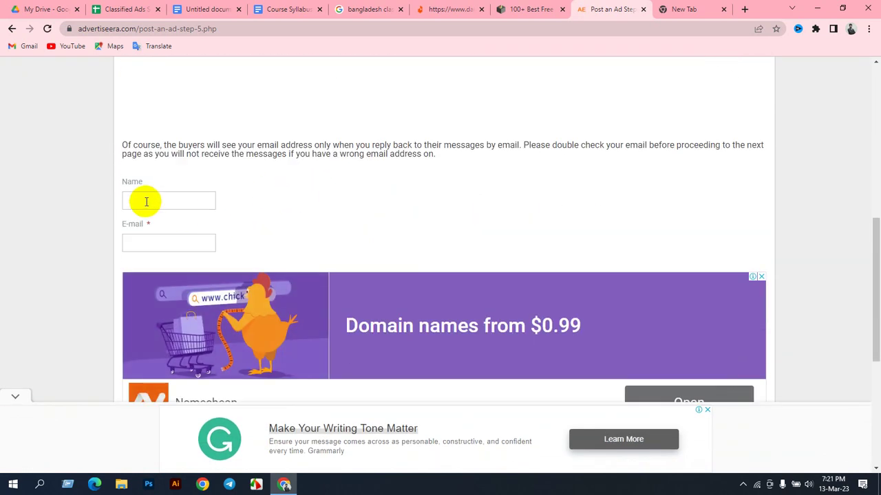
click(146, 202)
click(152, 240)
click(177, 199)
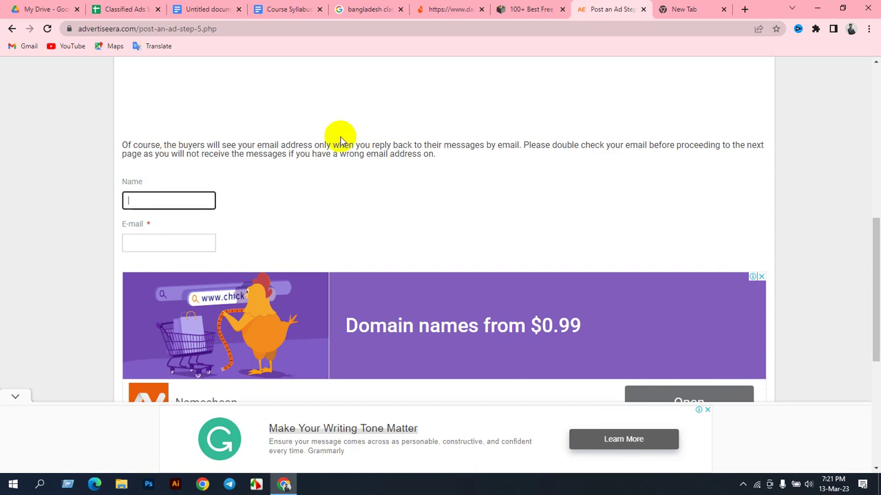
click(142, 9)
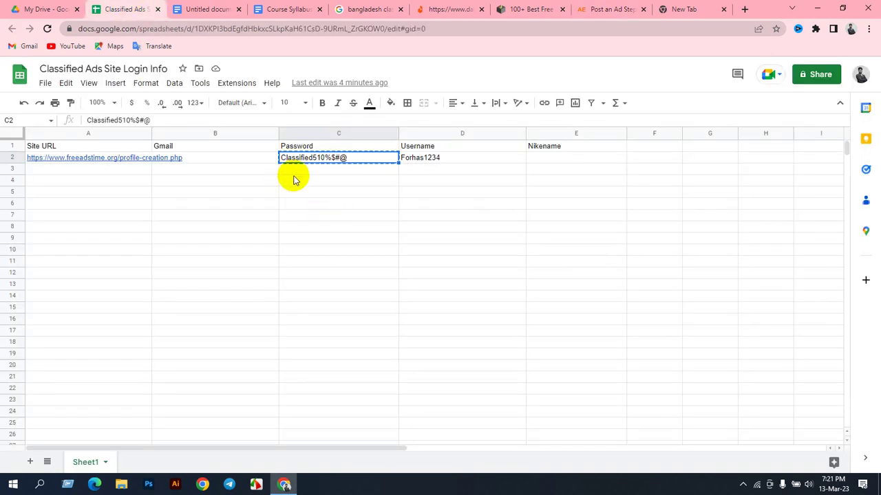
click(432, 172)
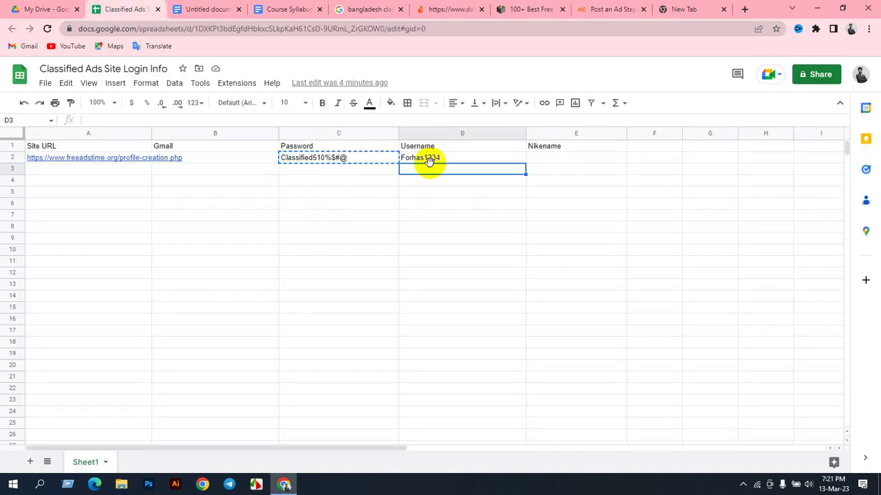
click(429, 159)
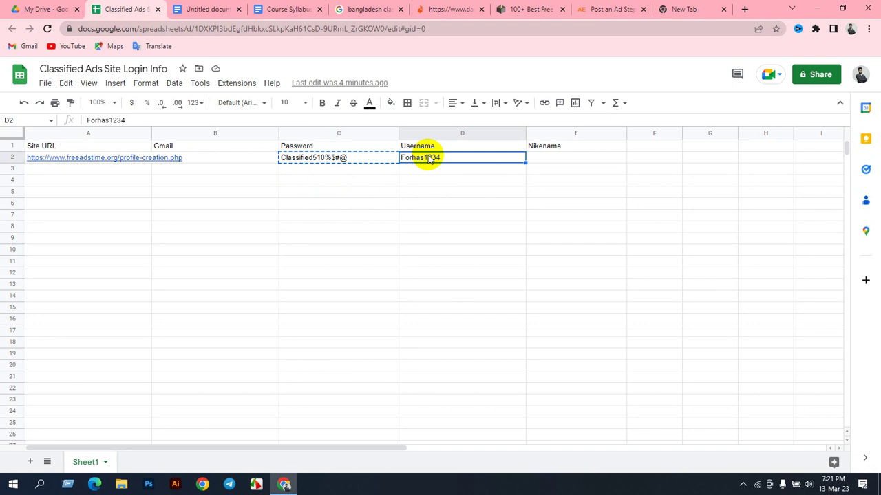
click(627, 9)
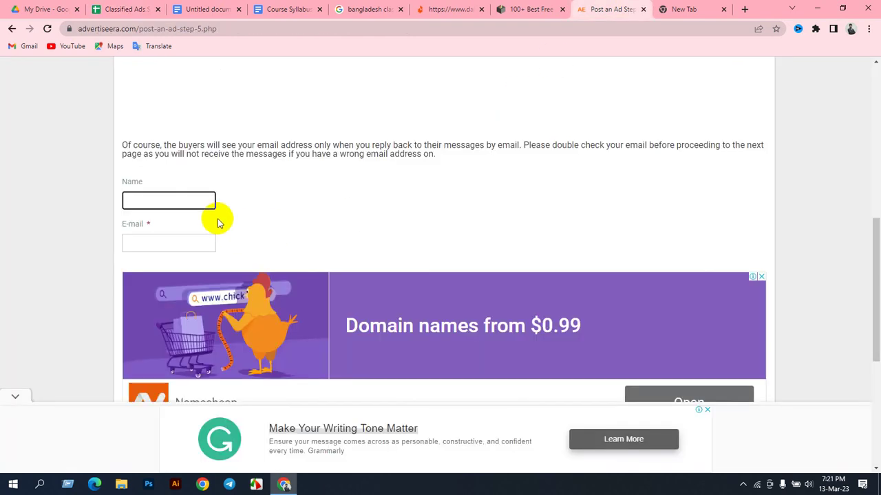
key(ctrl+v)
Step: Fill E-mail with the Google account's e-mail address and continue
click(132, 241)
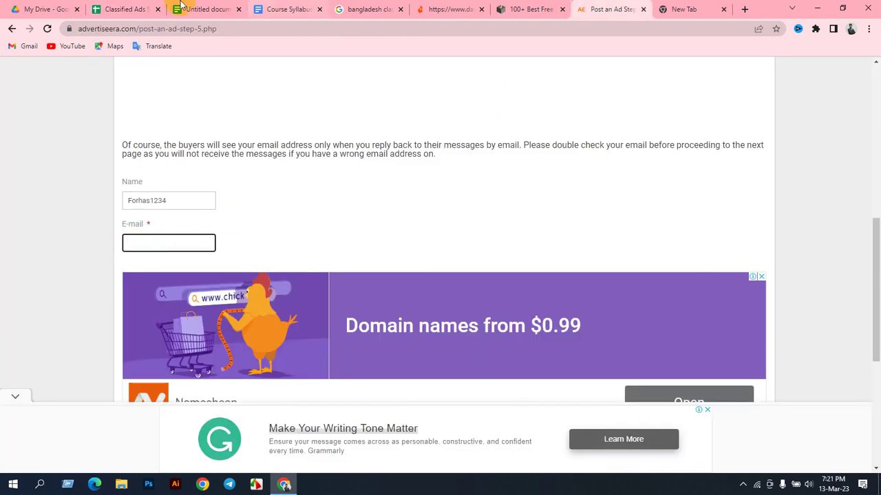
click(688, 10)
click(860, 73)
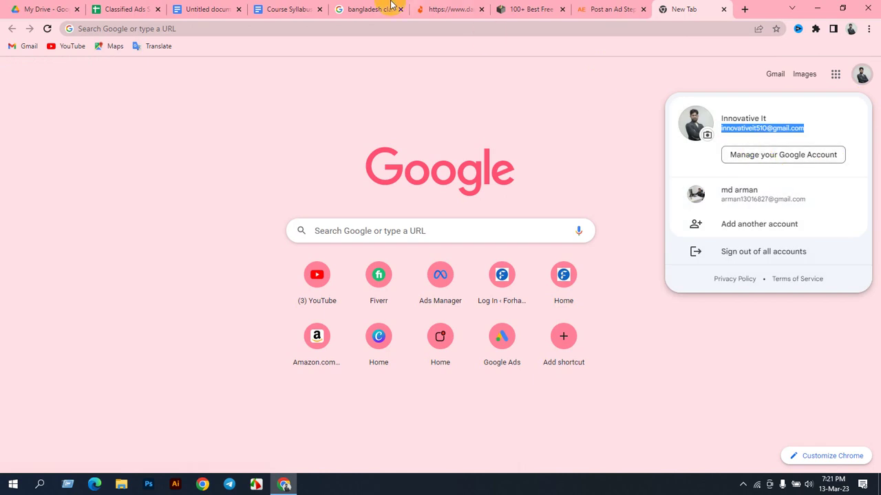
click(594, 8)
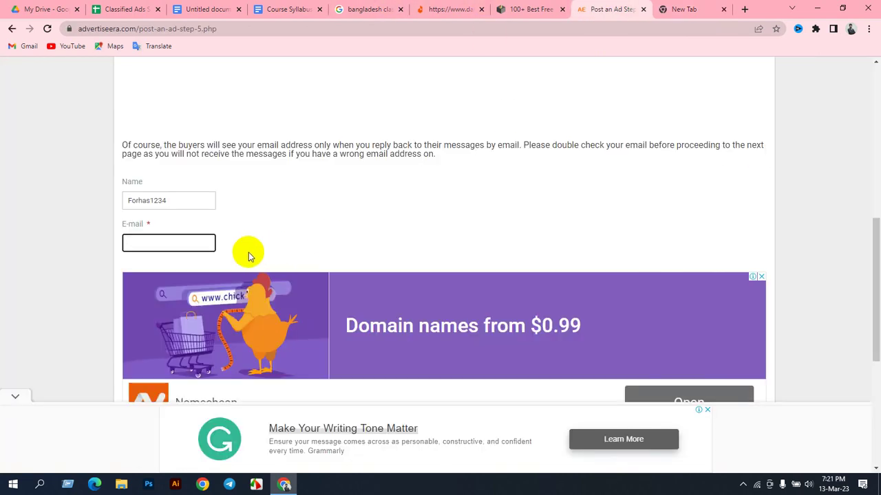
key(ctrl+v)
scroll(275, 268, down, 2)
click(141, 276)
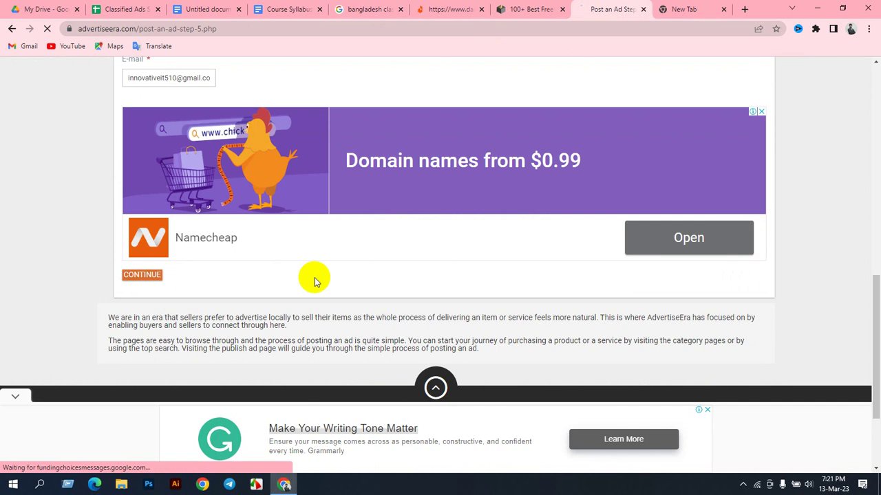
Step: Leave step 6's optional Phone Number blank and switch to the new browser tab
scroll(340, 256, down, 1)
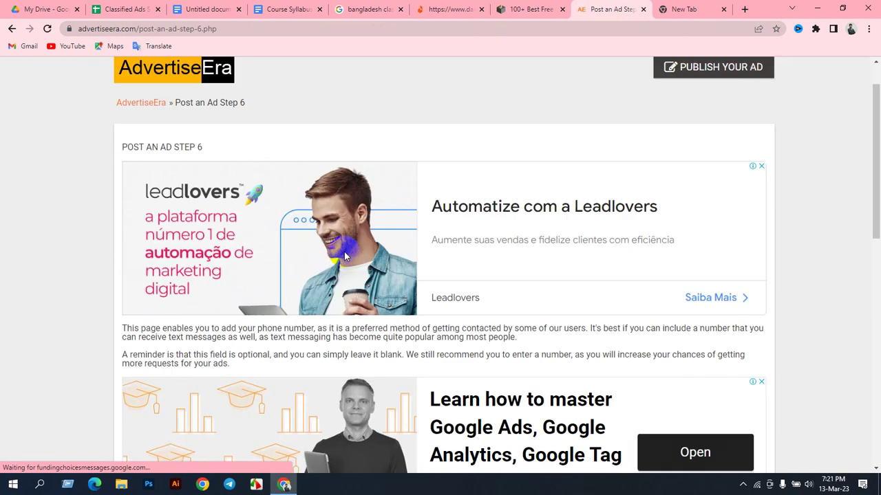
scroll(347, 253, down, 6)
click(169, 249)
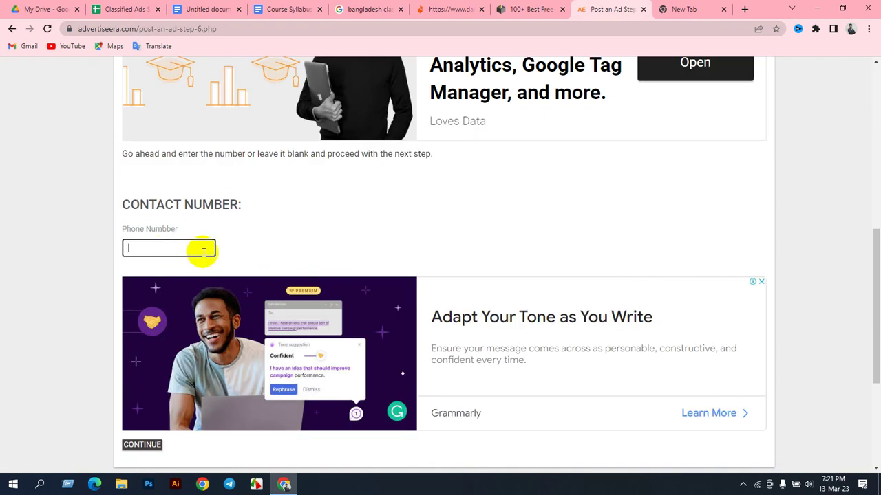
scroll(202, 248, down, 2)
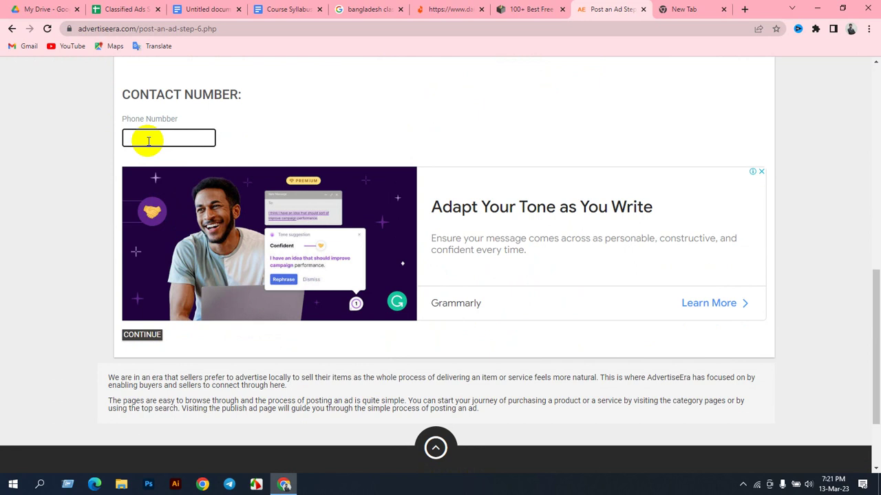
click(699, 19)
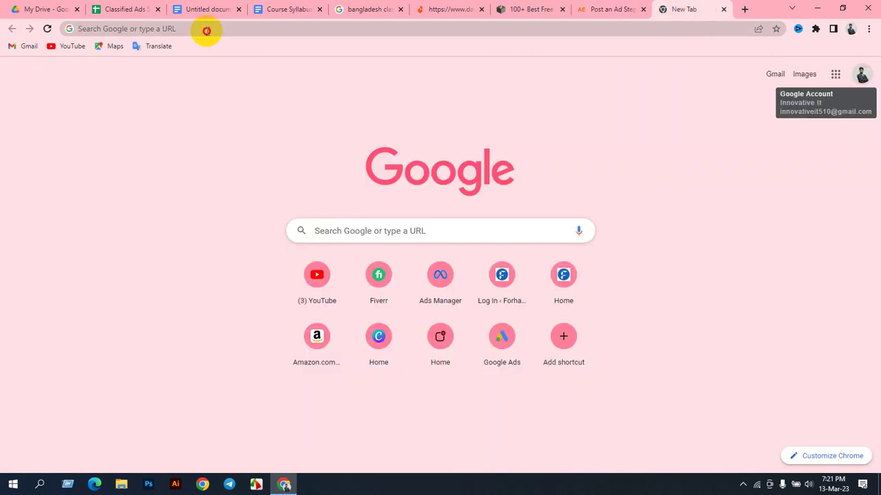
Step: Search Google for 'free usa phone number' and copy one of the listed US numbers
click(206, 30)
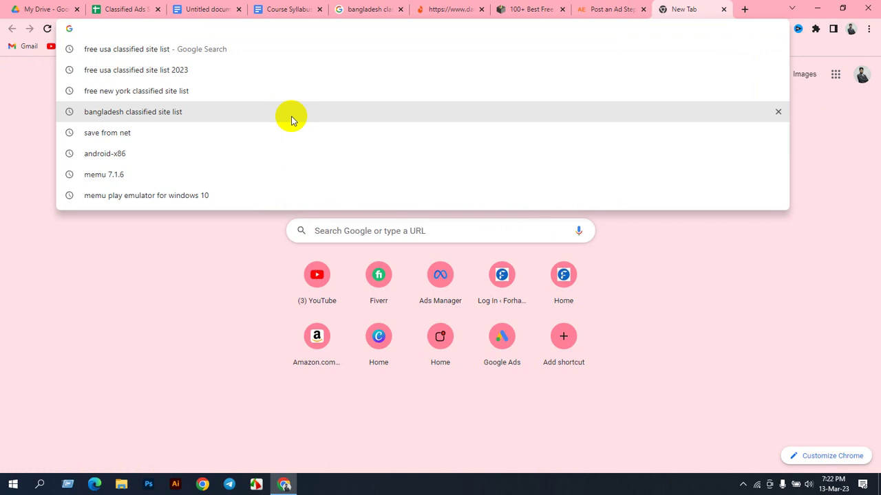
text(free us)
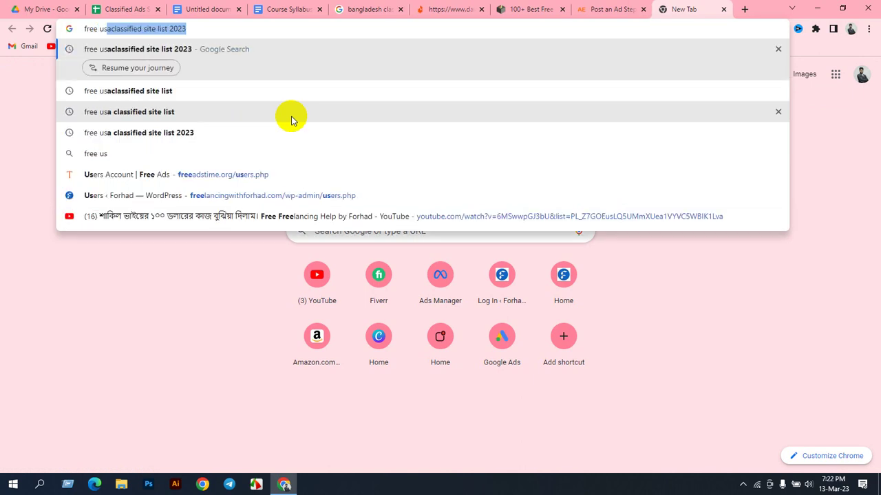
text(a n)
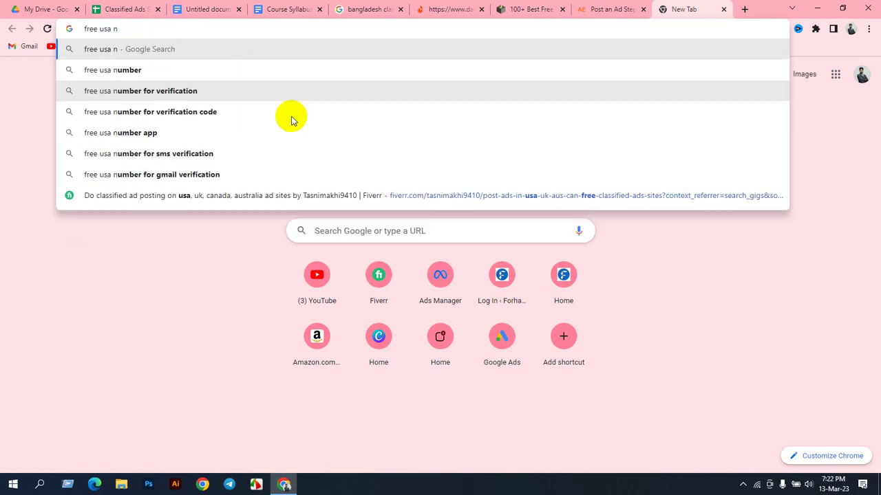
key(BackSpace)
text(phone)
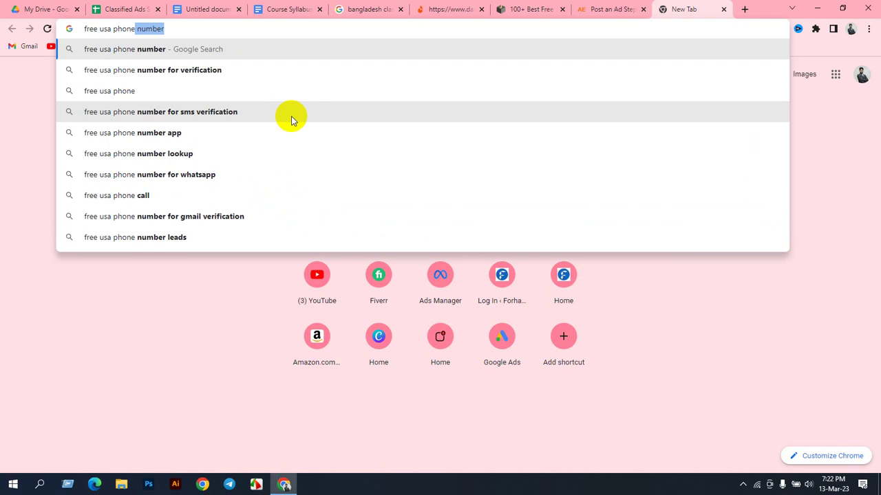
text( number)
key(Return)
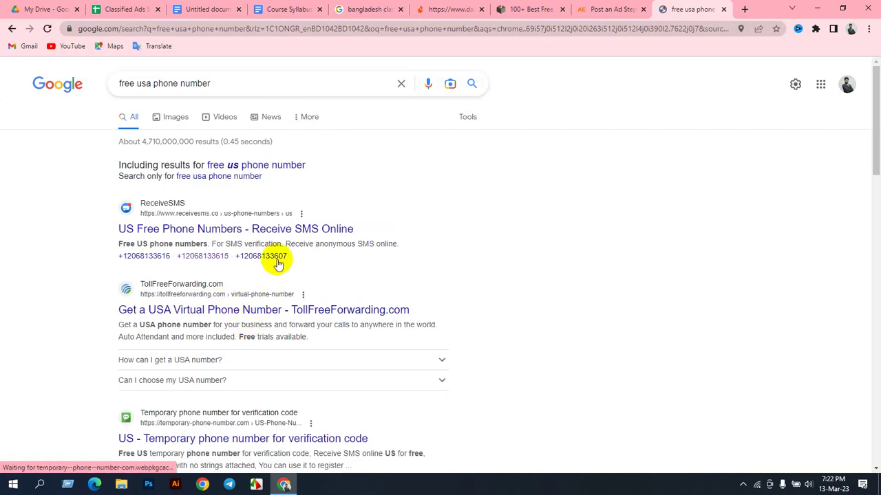
drag(286, 255, 235, 259)
key(ctrl+c)
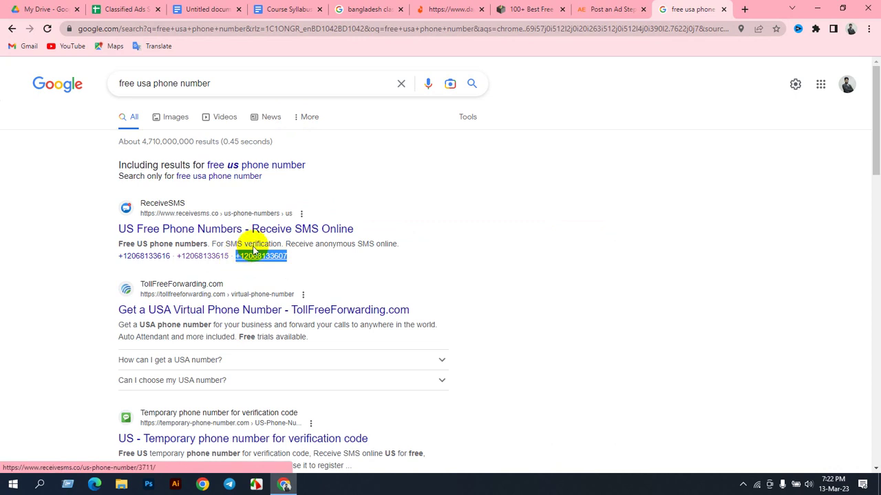
click(607, 9)
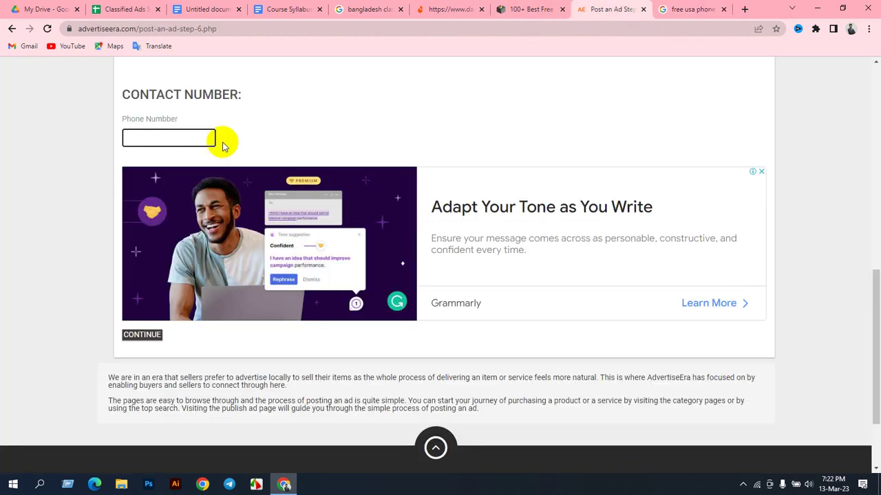
Step: Paste the copied US number into Phone Number and continue
key(ctrl+v)
click(142, 335)
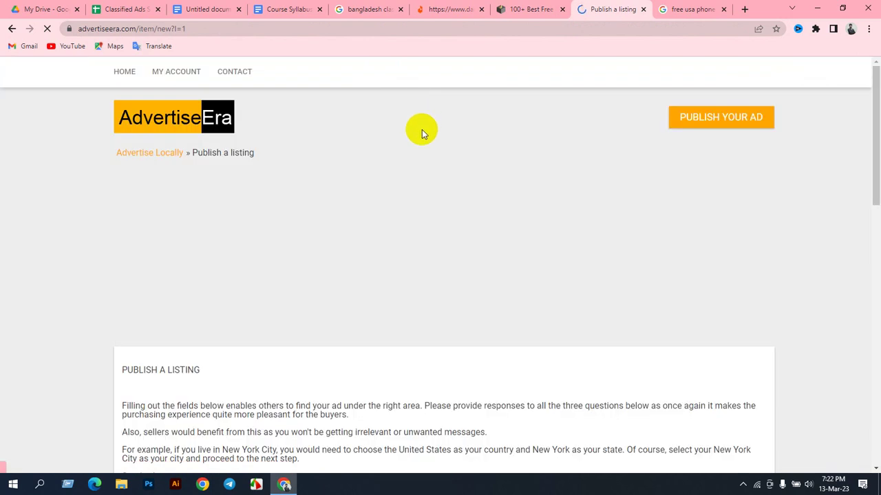
scroll(344, 244, down, 3)
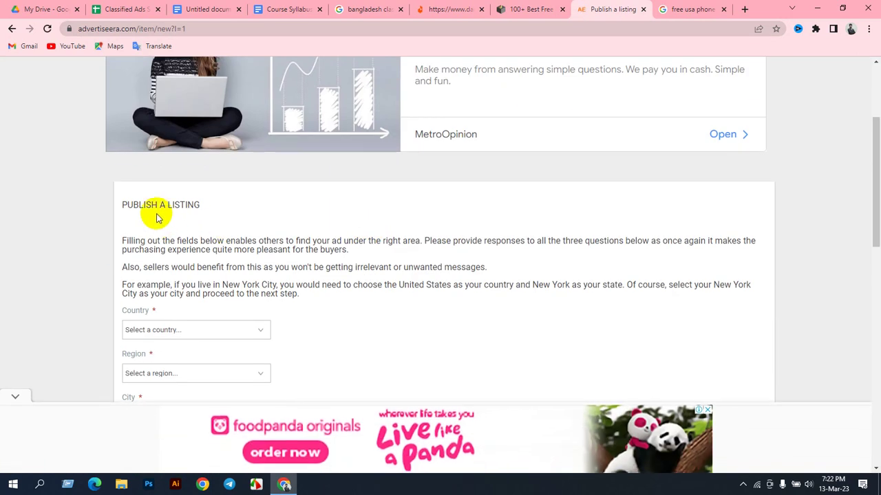
scroll(224, 237, down, 2)
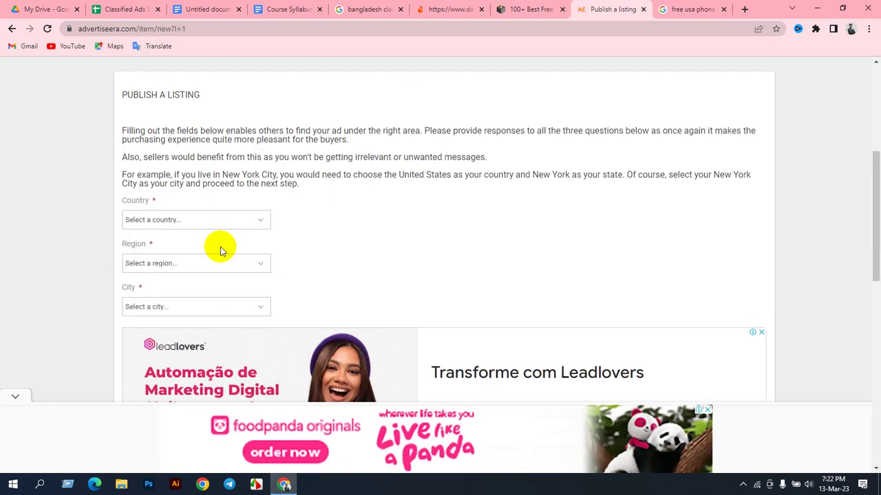
Step: Set the ad location to United States, Arizona, Benson and submit it
click(173, 221)
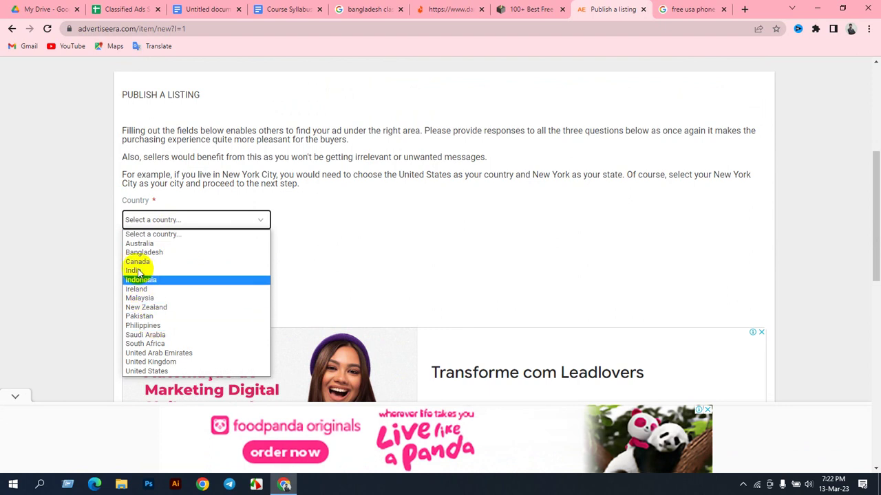
click(151, 372)
scroll(257, 244, down, 2)
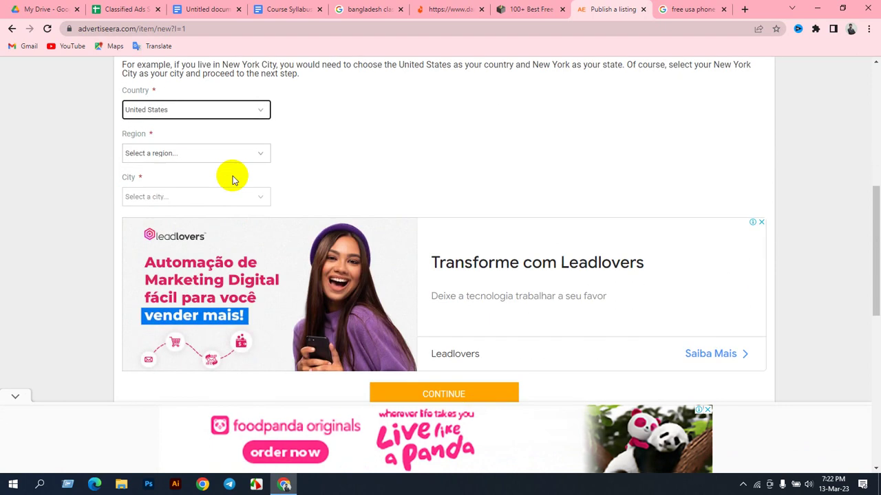
click(205, 153)
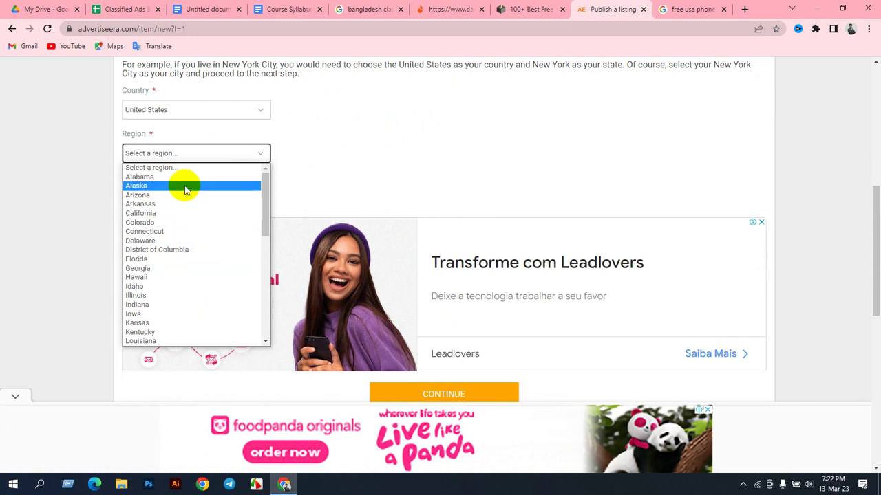
click(164, 195)
scroll(275, 165, down, 1)
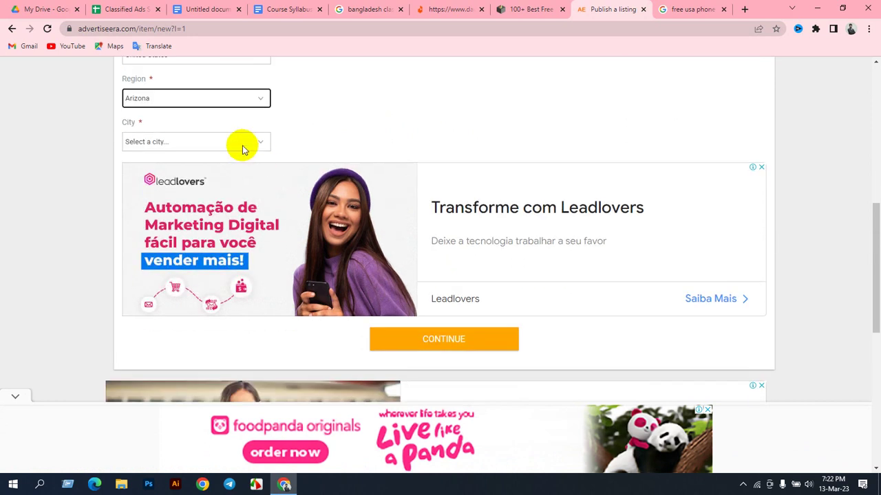
click(242, 146)
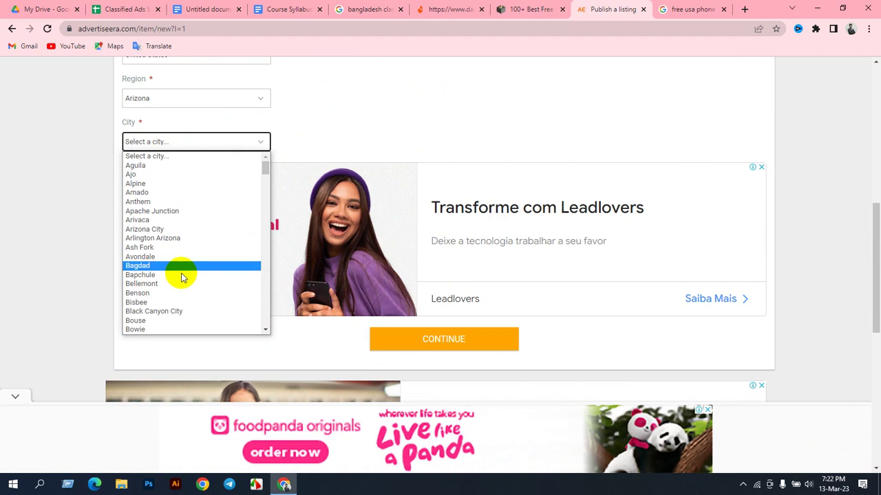
click(165, 295)
scroll(386, 177, down, 8)
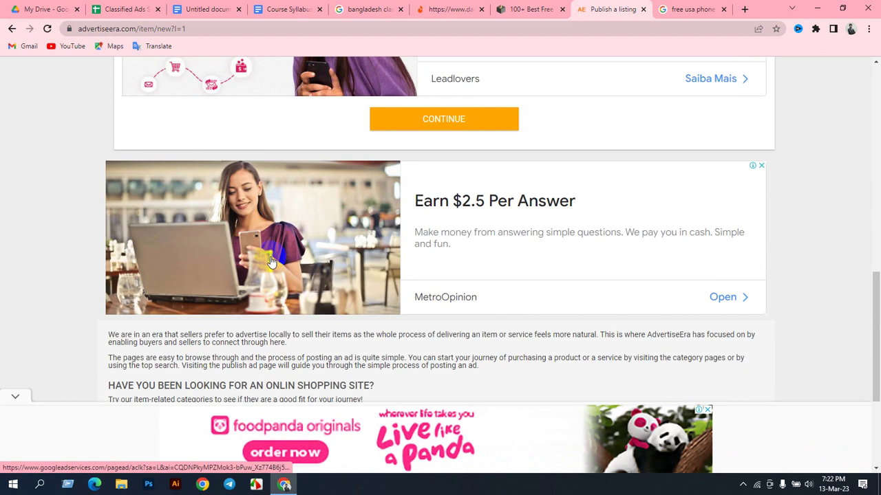
scroll(377, 239, up, 4)
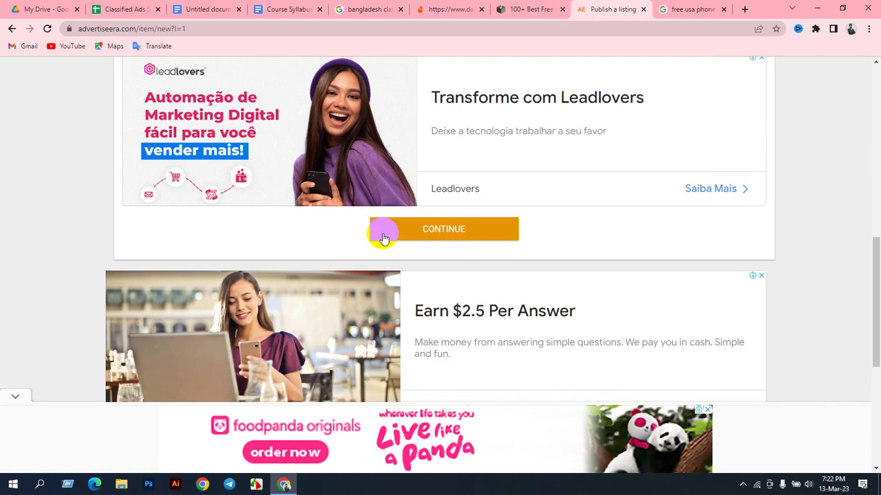
click(415, 234)
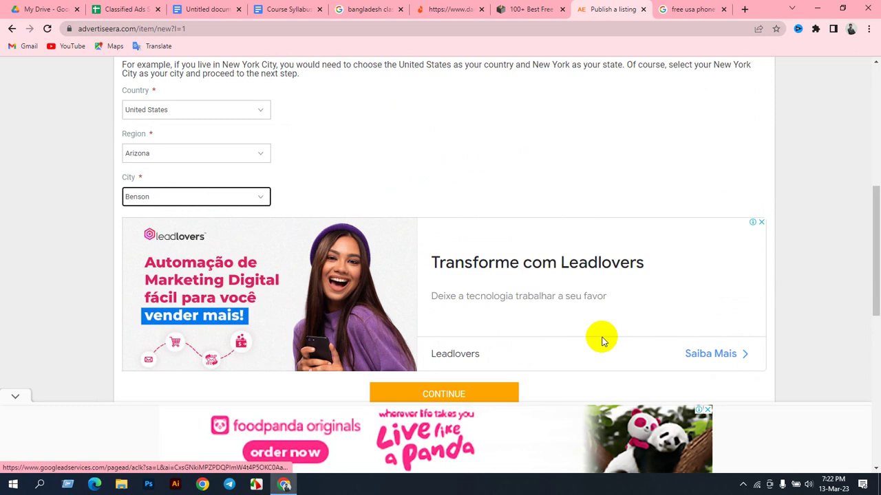
click(315, 180)
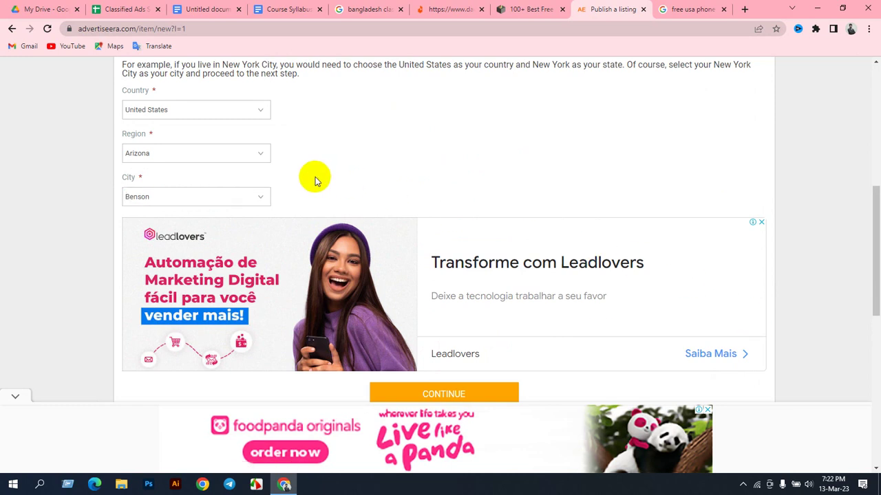
scroll(316, 181, down, 6)
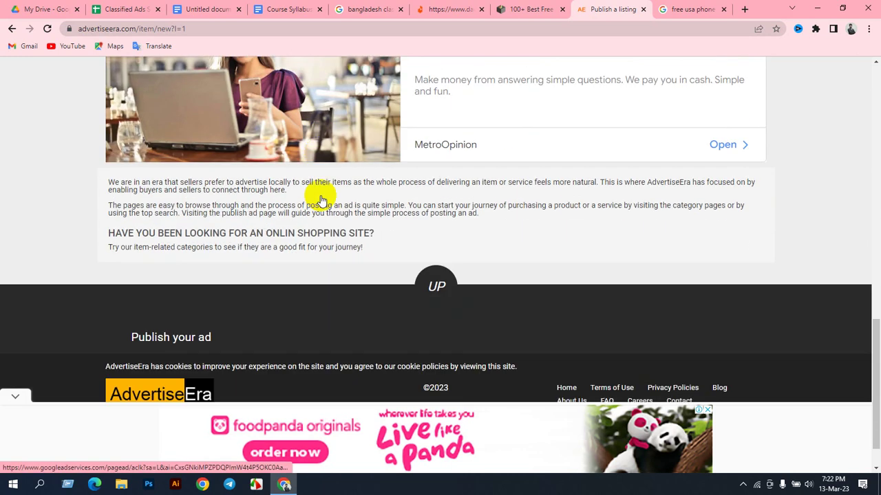
scroll(413, 255, up, 4)
click(444, 196)
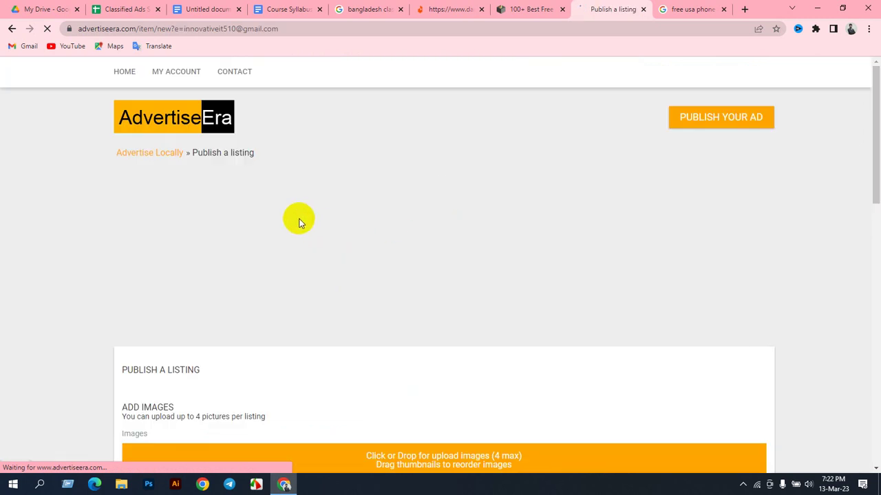
Step: Scroll through the Publish a listing page and start adding images
scroll(313, 152, down, 2)
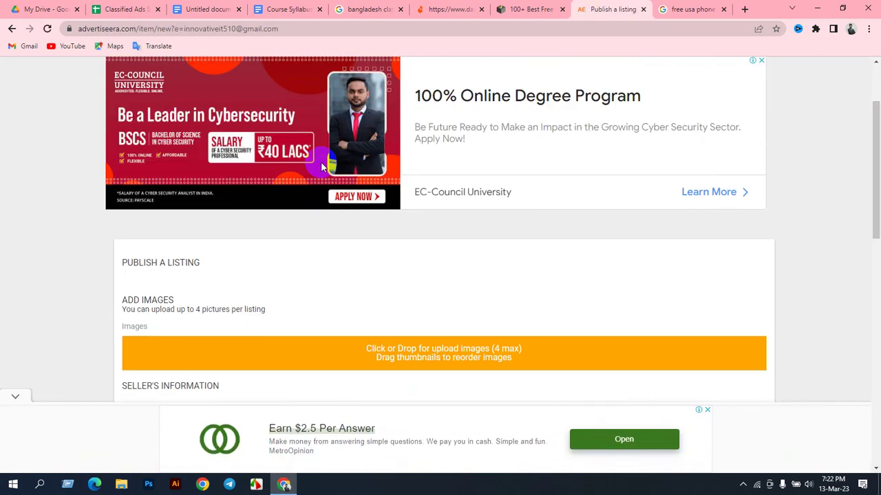
scroll(320, 165, down, 3)
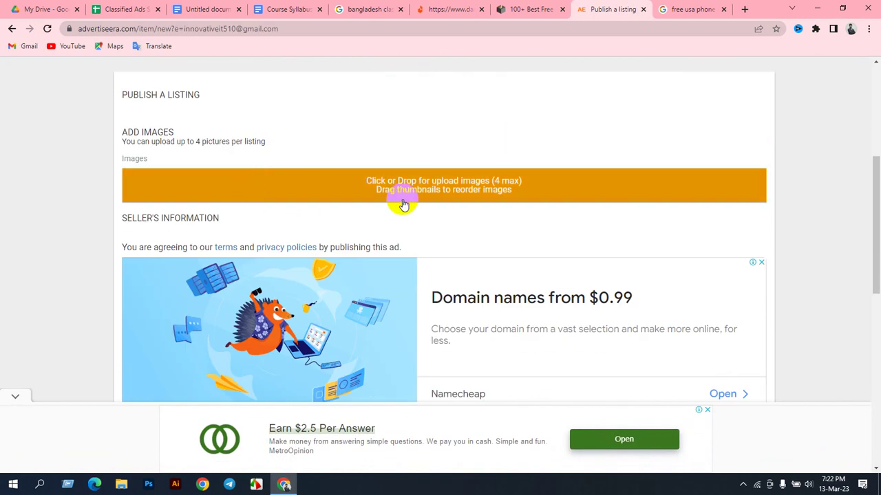
scroll(441, 195, down, 4)
scroll(435, 203, down, 4)
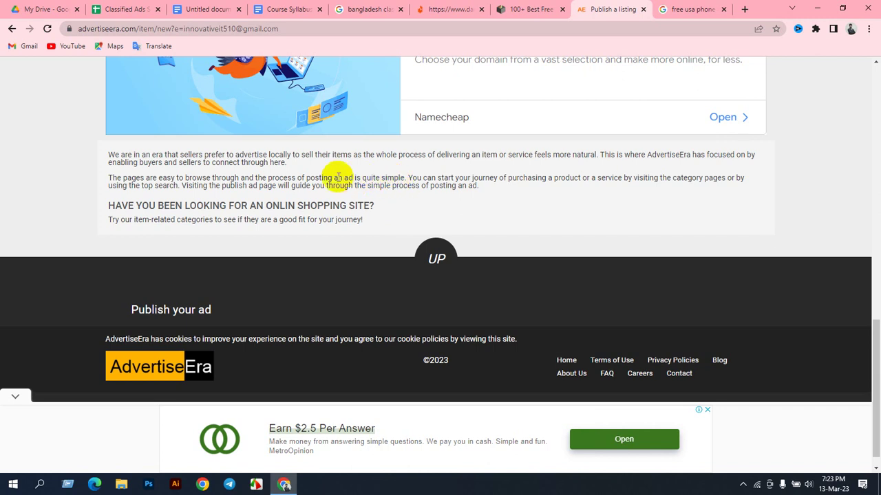
scroll(349, 148, up, 10)
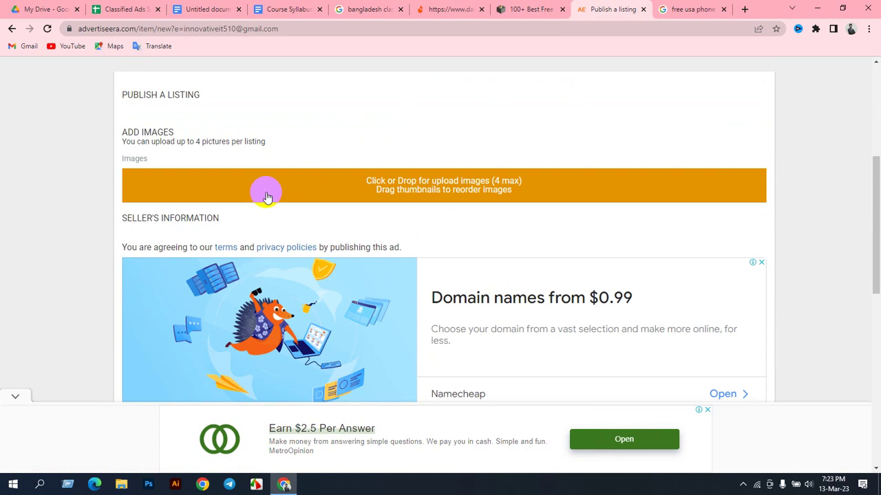
scroll(267, 197, up, 2)
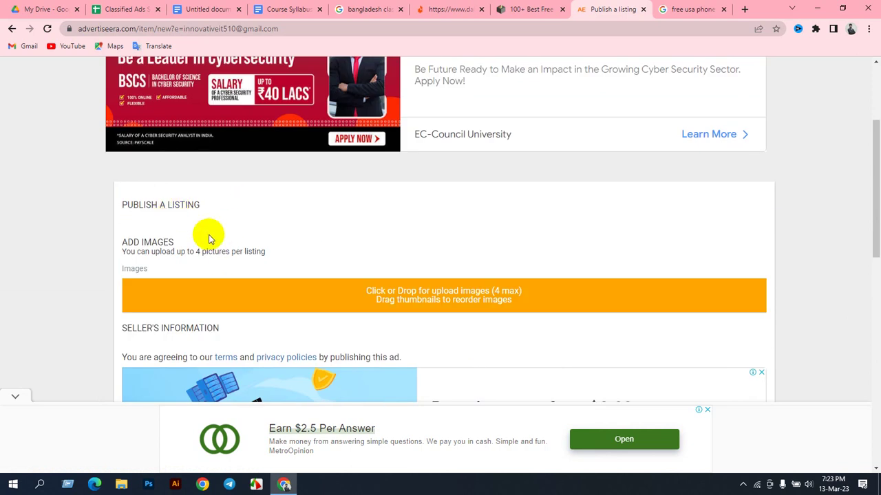
click(370, 298)
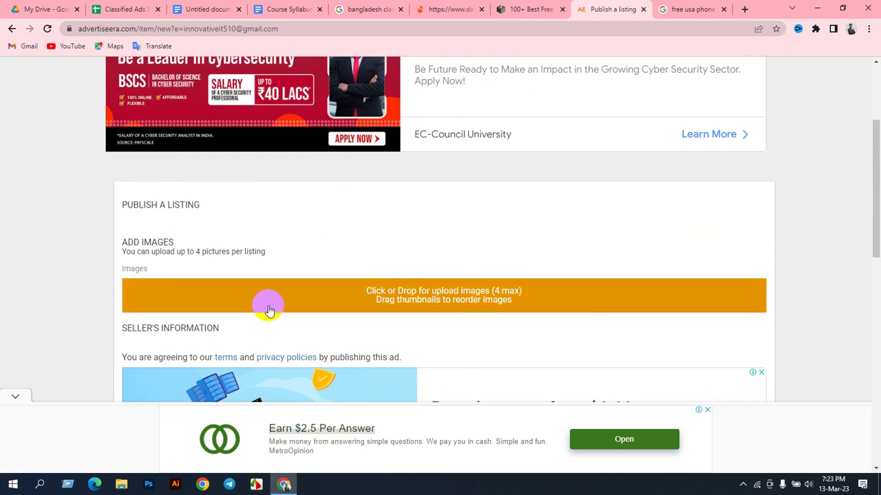
scroll(310, 264, down, 4)
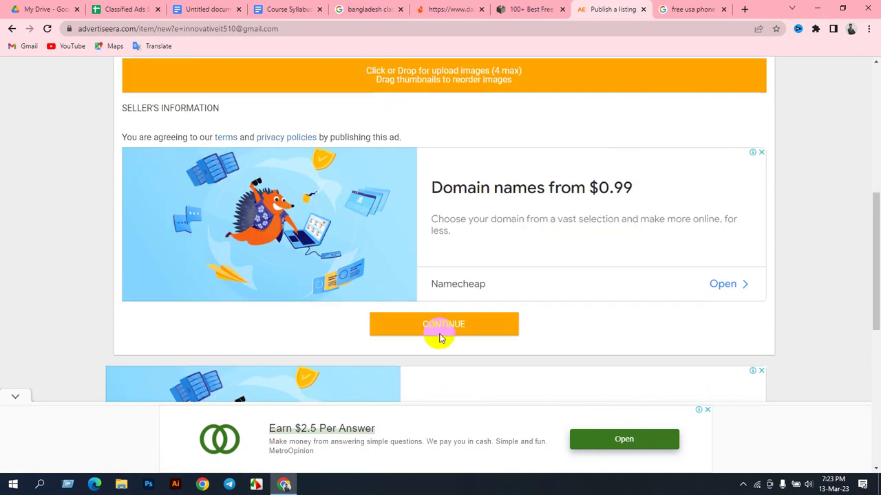
scroll(346, 296, down, 3)
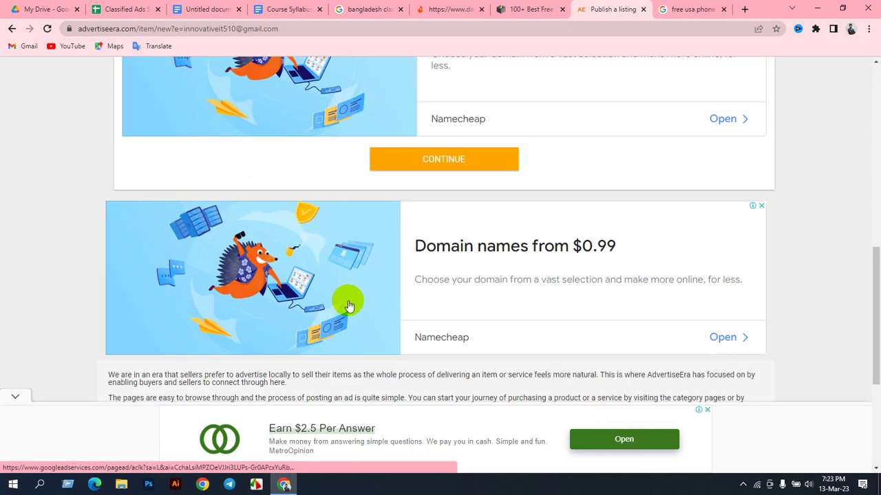
scroll(346, 300, up, 5)
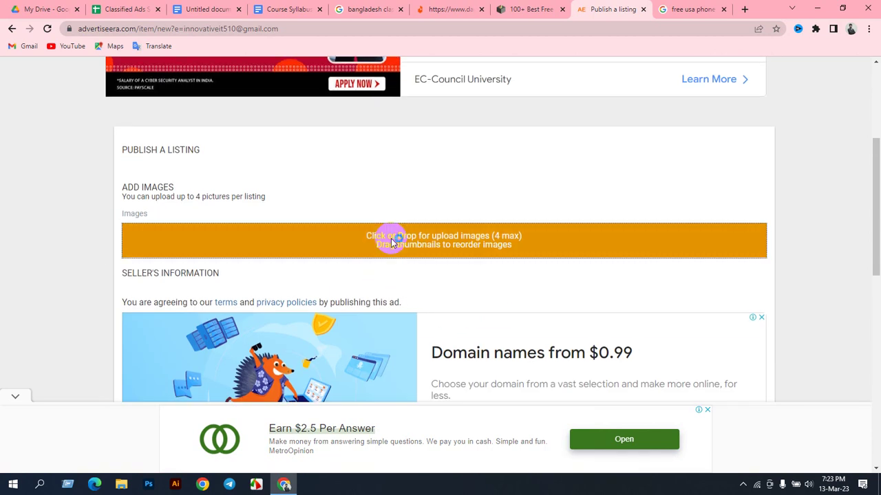
Step: Upload Screenshot_8 (37.8kB) from the Lightshot folder as the listing image and continue
click(389, 236)
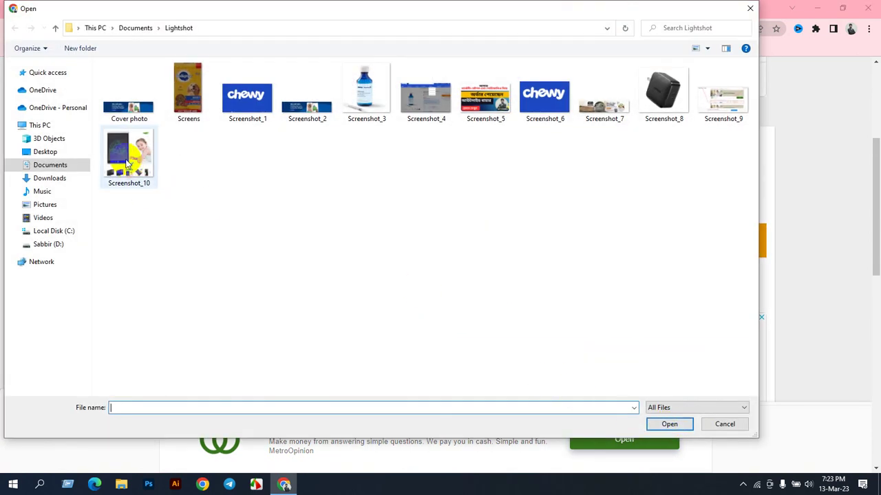
click(128, 155)
click(664, 95)
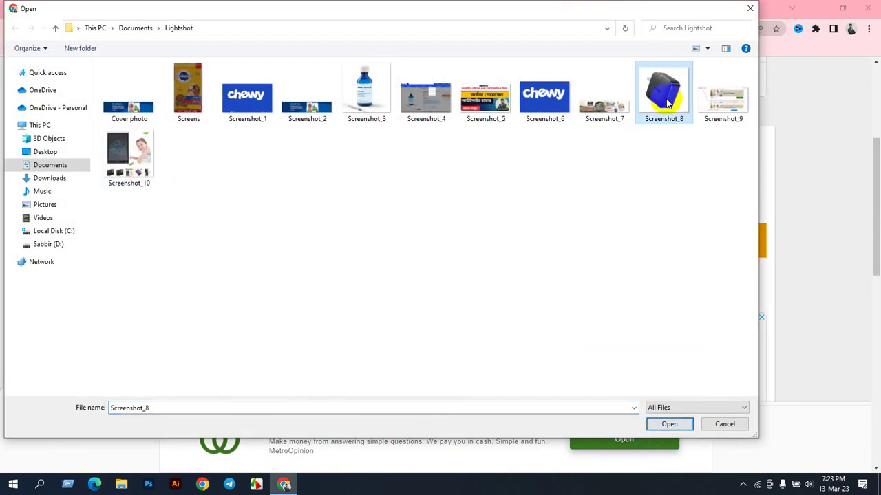
click(670, 424)
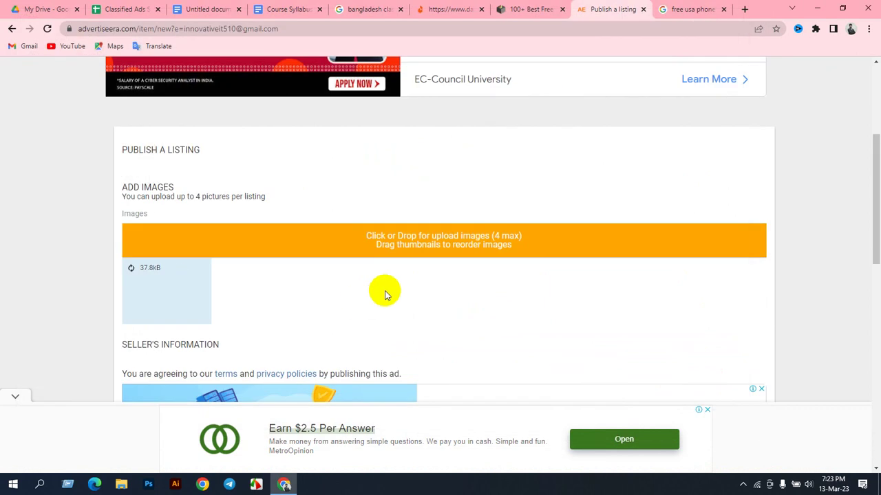
scroll(212, 238, down, 3)
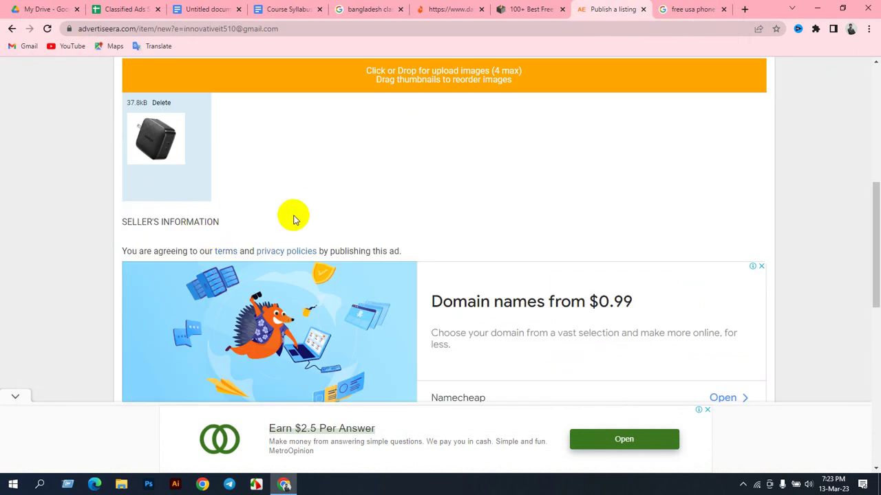
scroll(331, 197, down, 3)
click(421, 286)
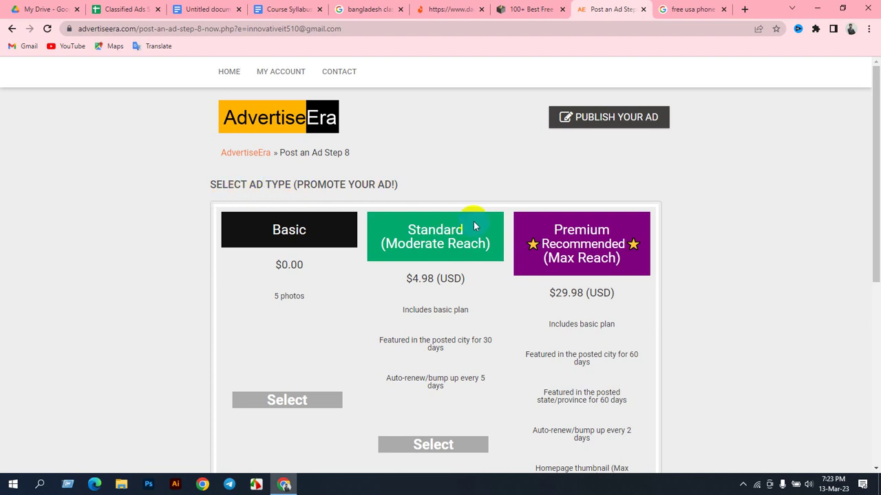
Step: Select the free Basic ad type ($0.00) and continue to the website URL step
scroll(482, 285, down, 3)
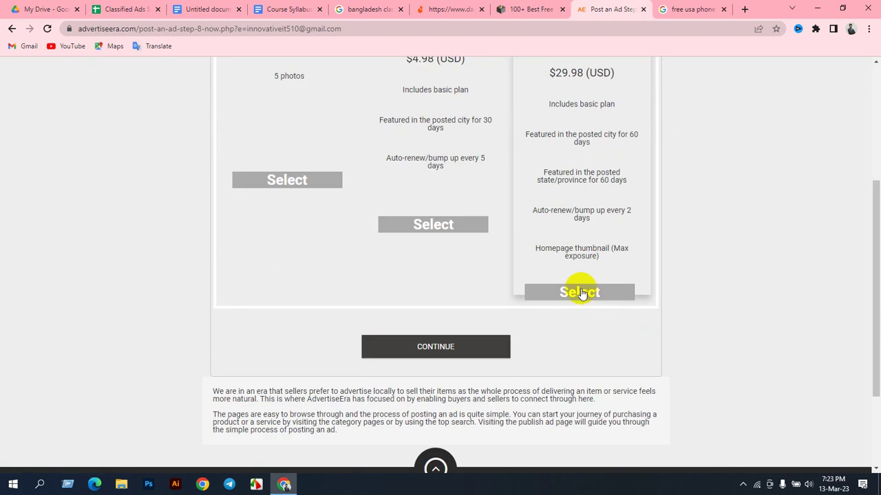
scroll(413, 161, up, 2)
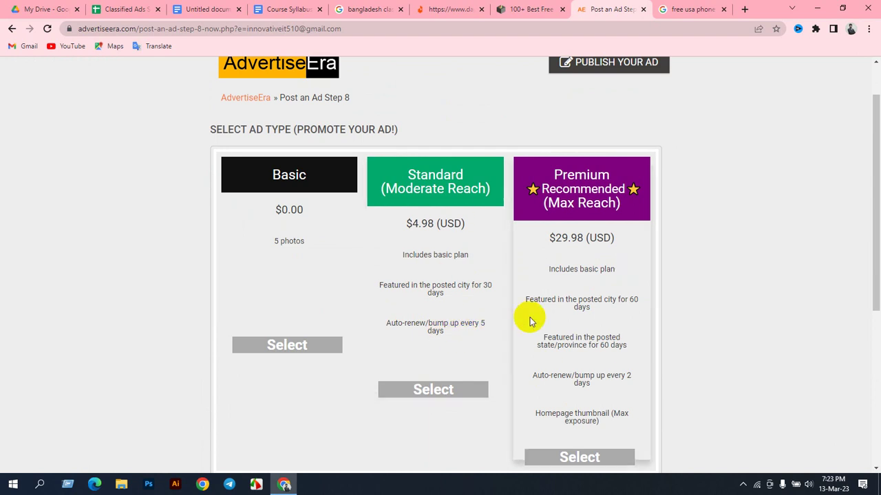
click(274, 346)
scroll(310, 317, down, 2)
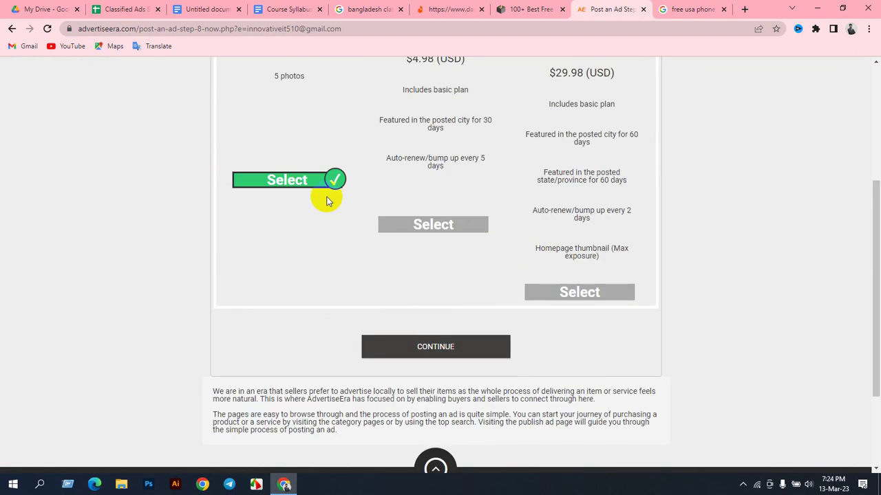
click(408, 346)
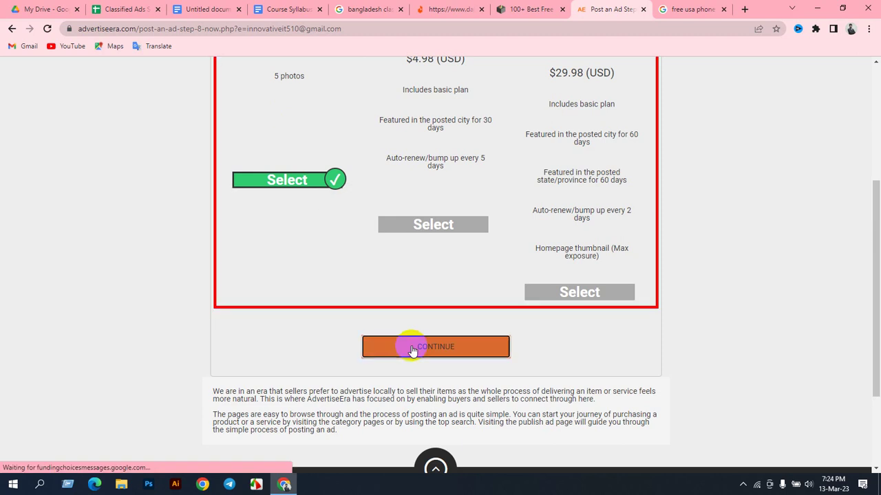
scroll(413, 346, down, 1)
scroll(413, 346, down, 2)
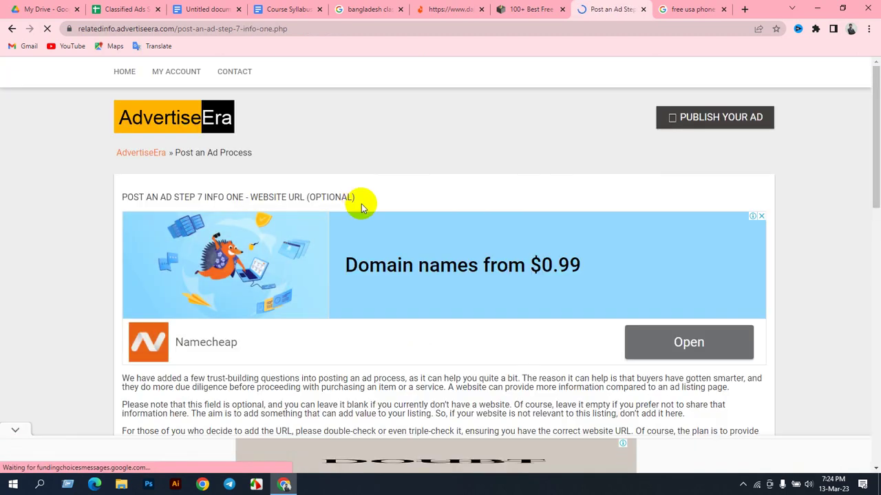
Step: Paste the Daraz product page URL into Website URL, continue, and close the pop-up ad
scroll(363, 208, down, 8)
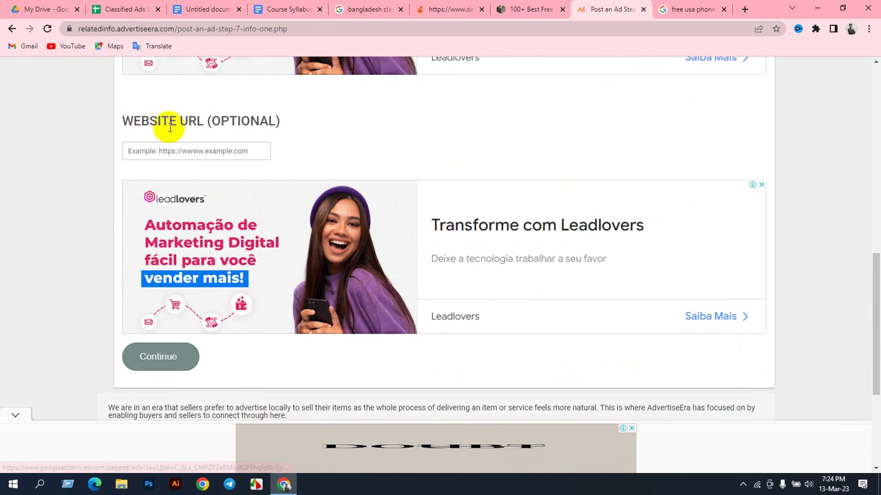
click(217, 150)
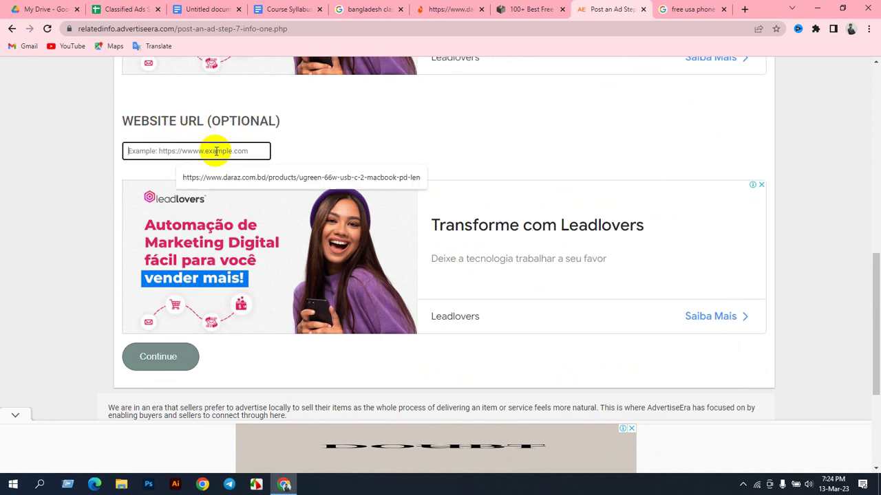
click(318, 139)
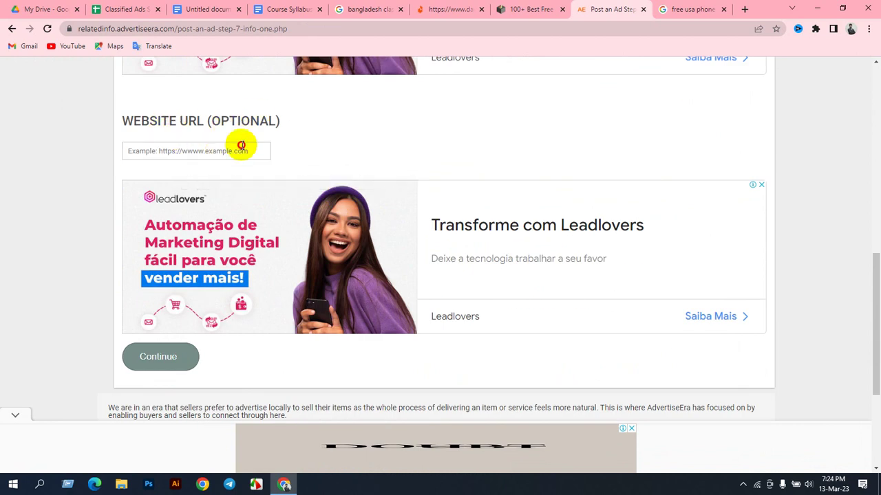
click(240, 146)
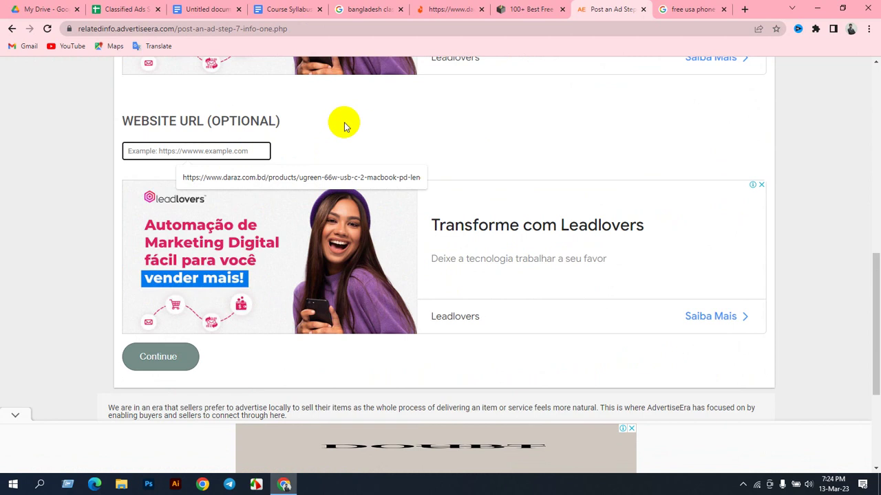
click(362, 108)
click(441, 7)
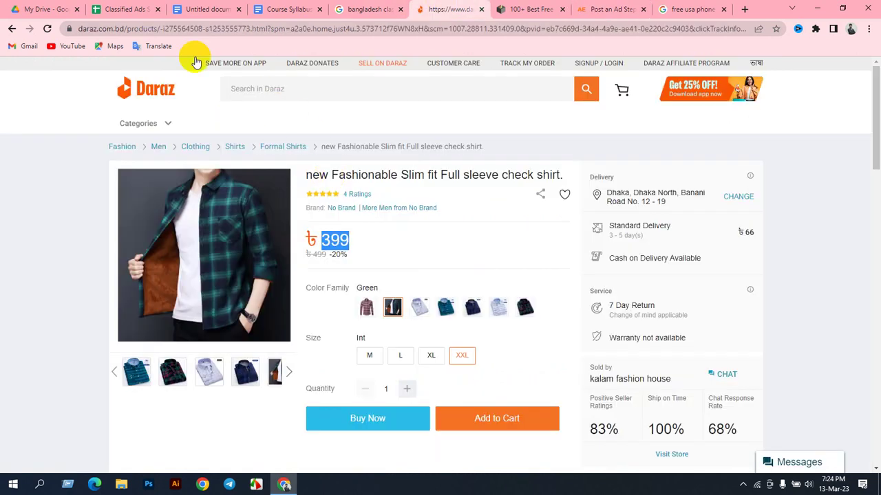
click(173, 29)
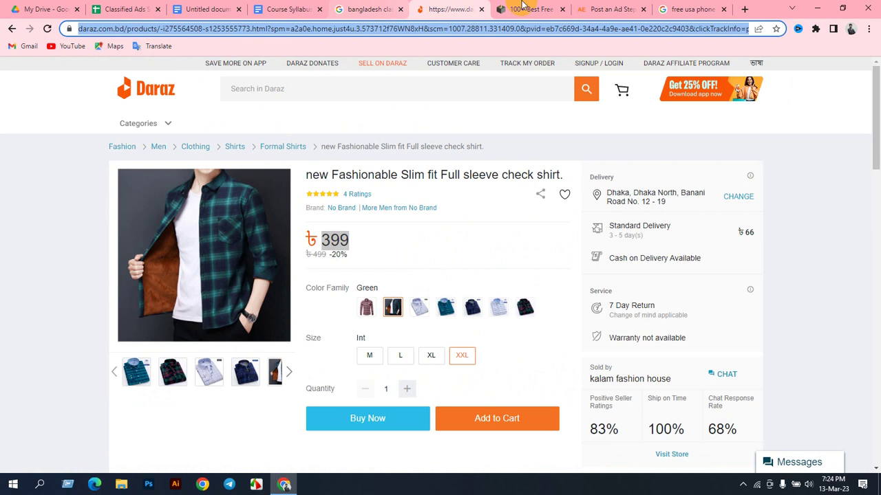
click(604, 8)
click(191, 151)
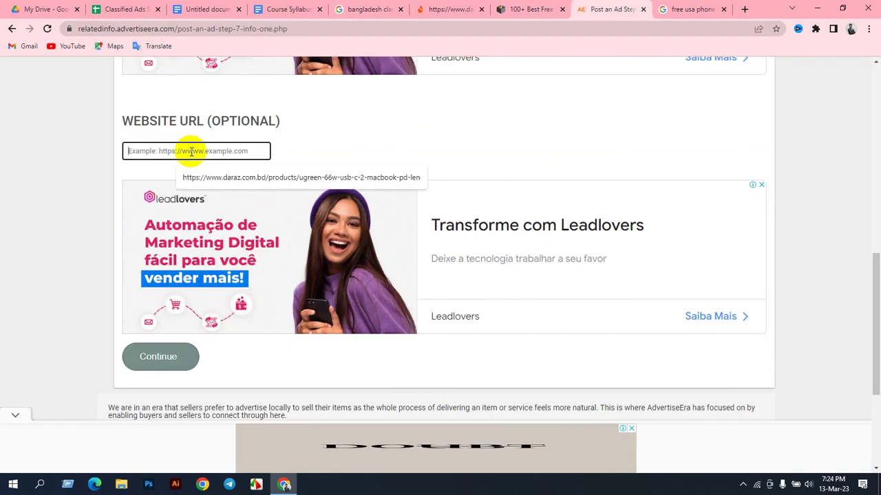
key(ctrl+v)
click(146, 358)
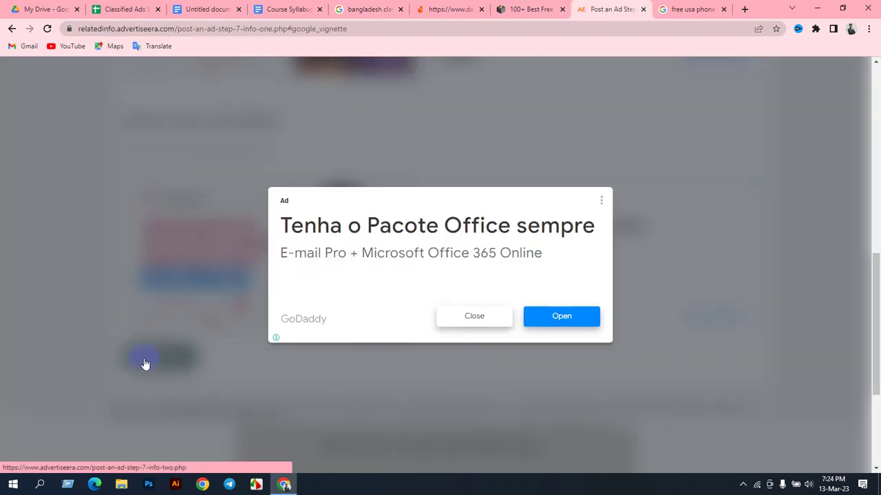
click(472, 318)
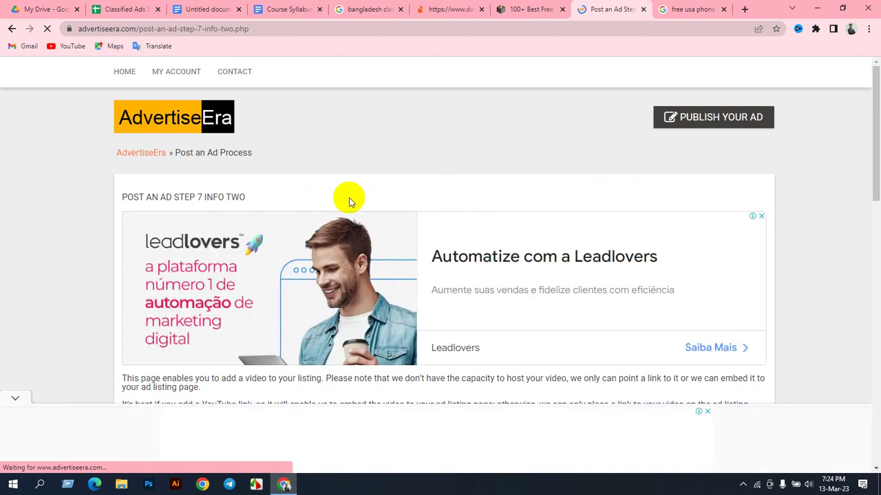
Step: Leave the optional video link empty and continue to the next ad step
scroll(348, 201, down, 6)
scroll(360, 221, down, 2)
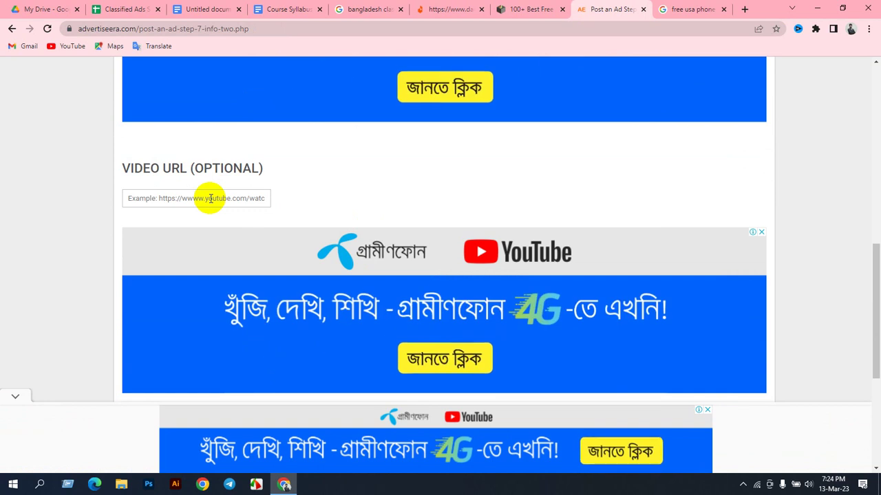
click(208, 199)
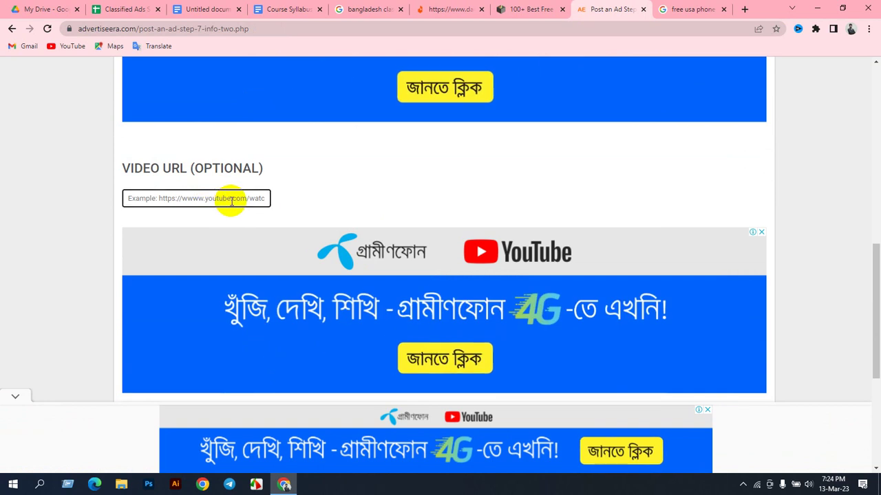
scroll(275, 206, down, 4)
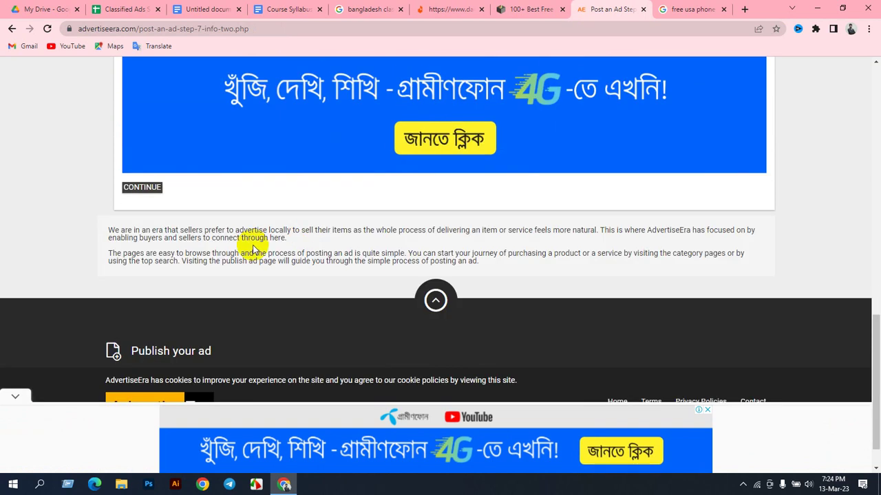
click(146, 189)
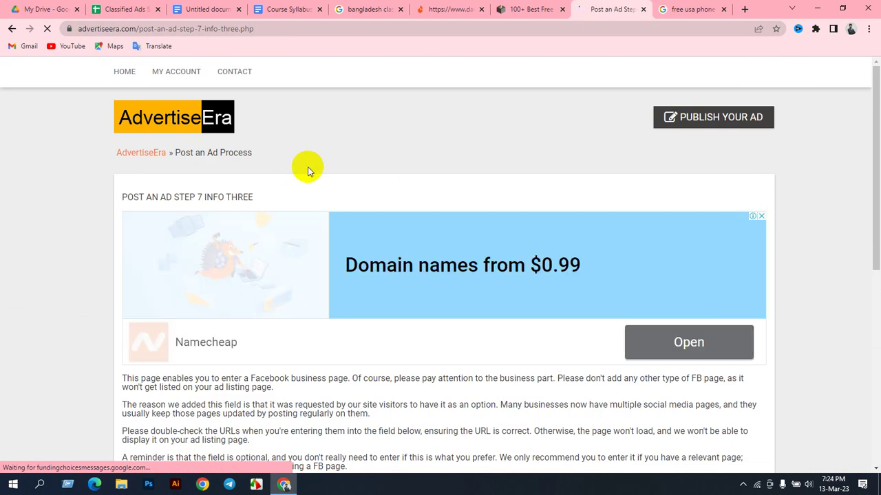
Step: Skip the Facebook, Instagram and Twitter page steps, leaving each URL blank
scroll(315, 220, down, 7)
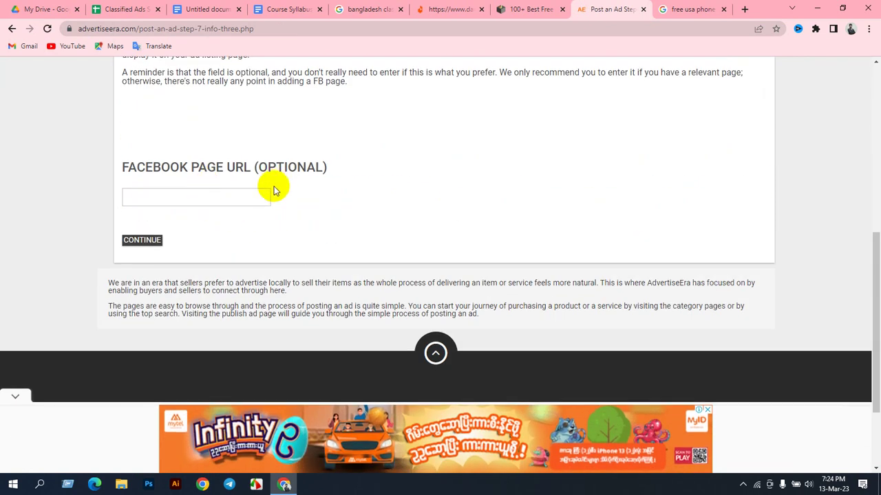
click(146, 240)
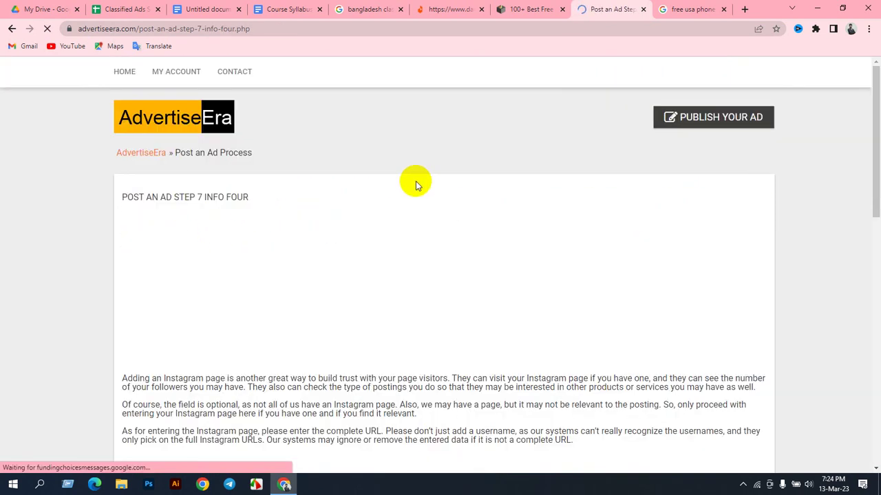
scroll(409, 195, down, 3)
scroll(397, 221, down, 2)
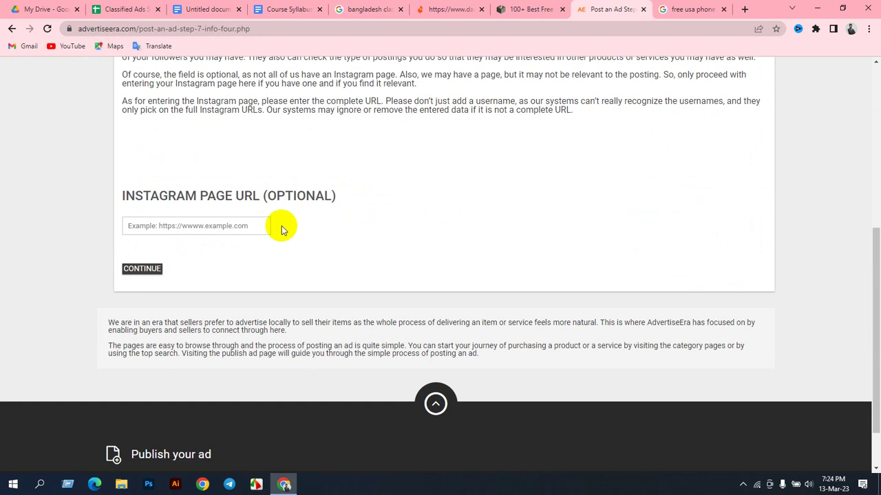
click(150, 270)
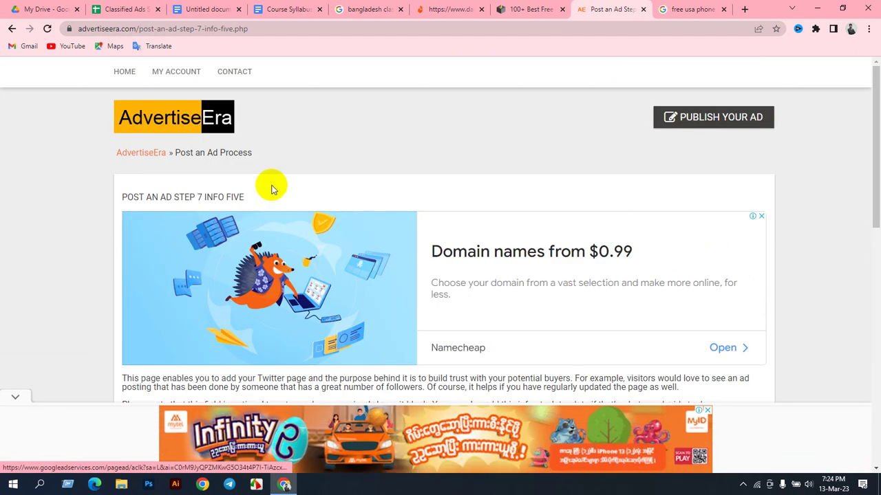
scroll(275, 222, down, 8)
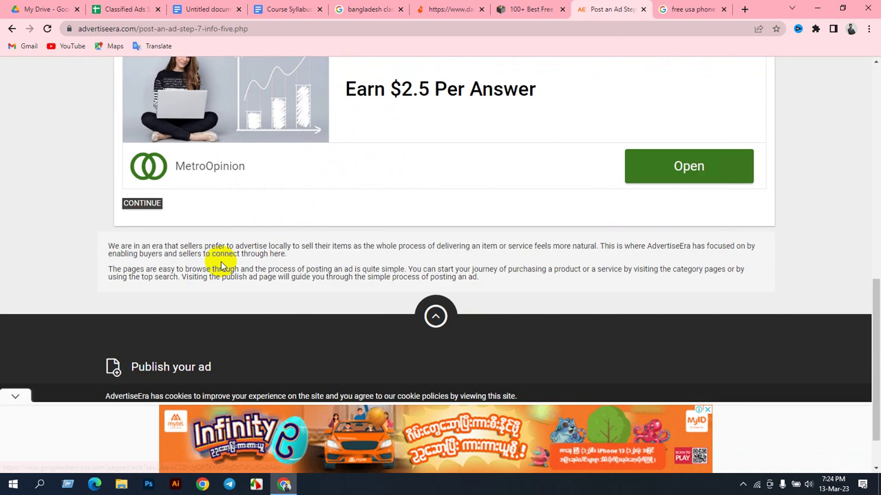
click(144, 210)
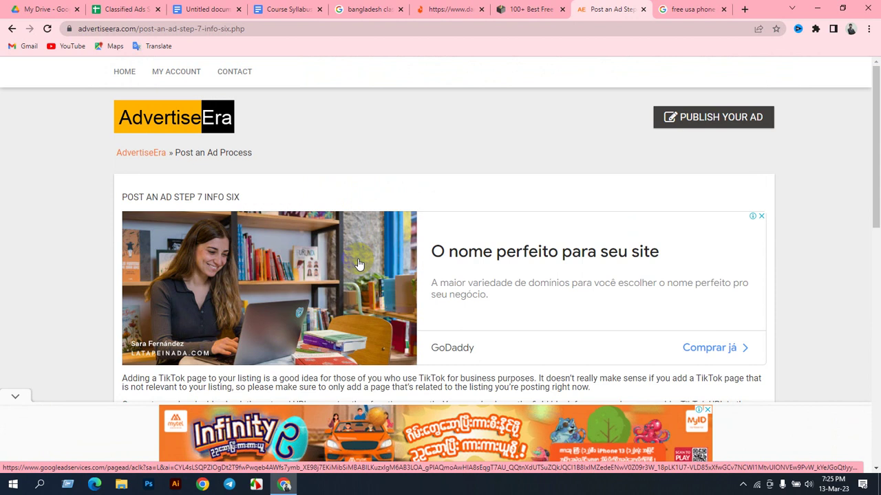
scroll(358, 263, down, 6)
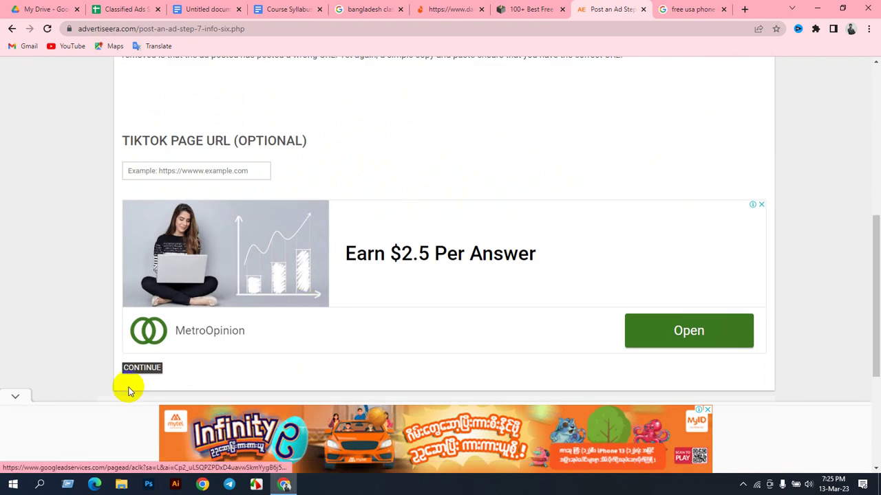
Step: Leave the TikTok URL blank, submit the ad, and close the pop-up vignette ad
click(150, 367)
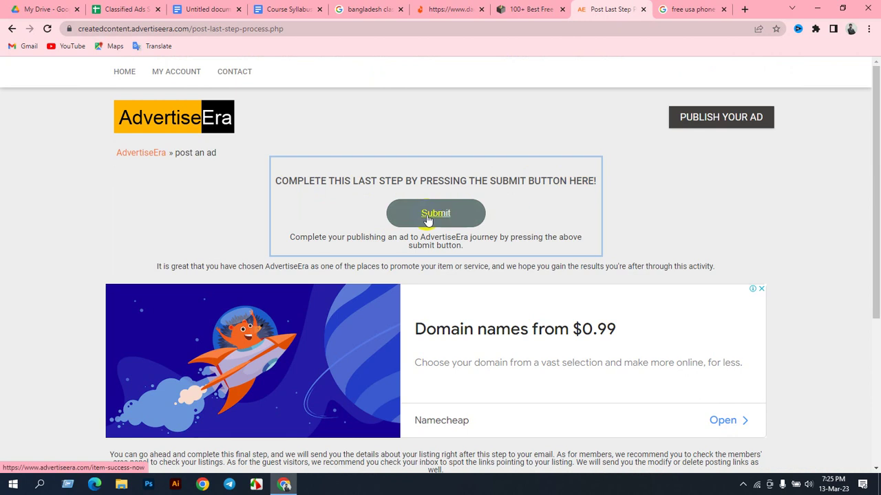
scroll(428, 224, down, 3)
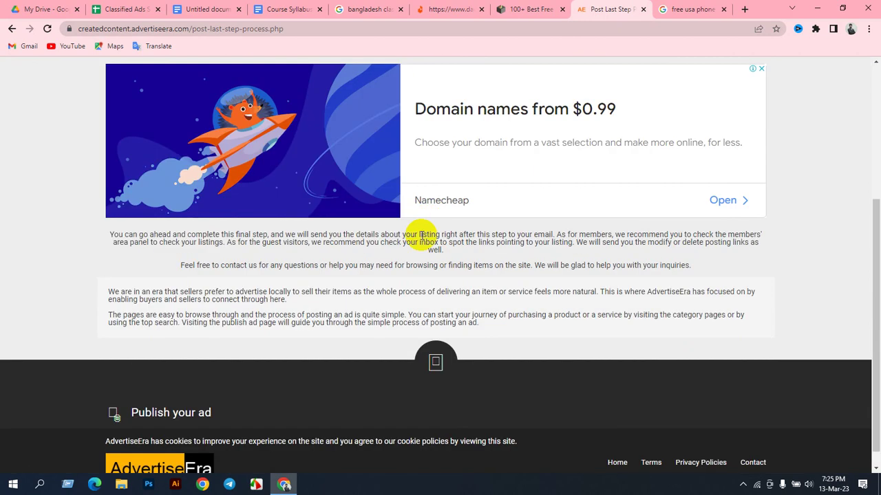
scroll(422, 234, up, 5)
click(420, 212)
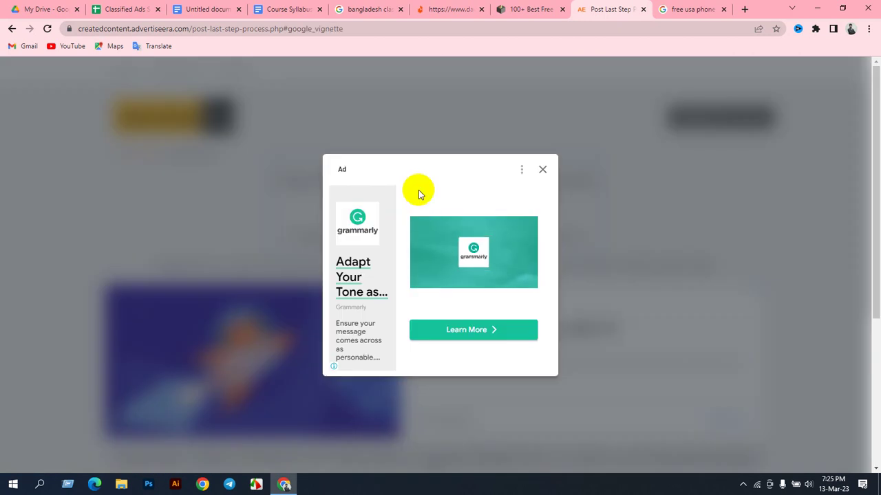
click(543, 171)
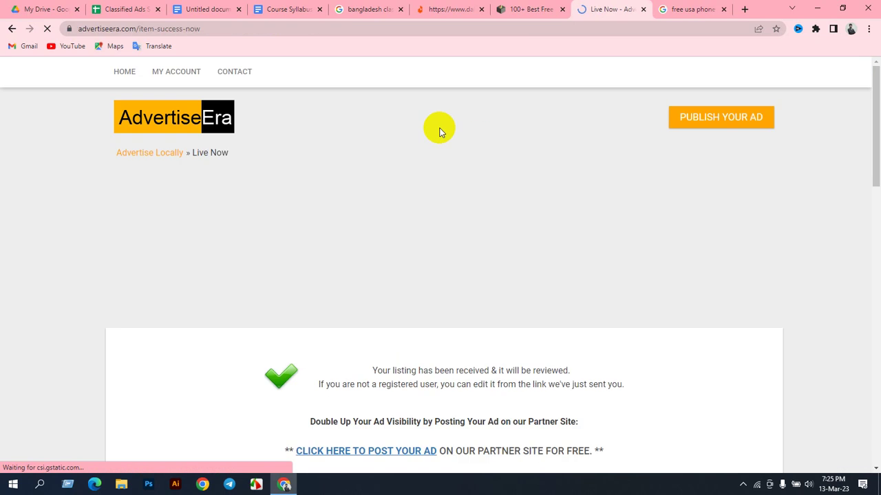
Step: Open the 'CLICK HERE TO POST YOUR AD' partner link, FinderMaster, in a new tab and view it
scroll(397, 261, down, 1)
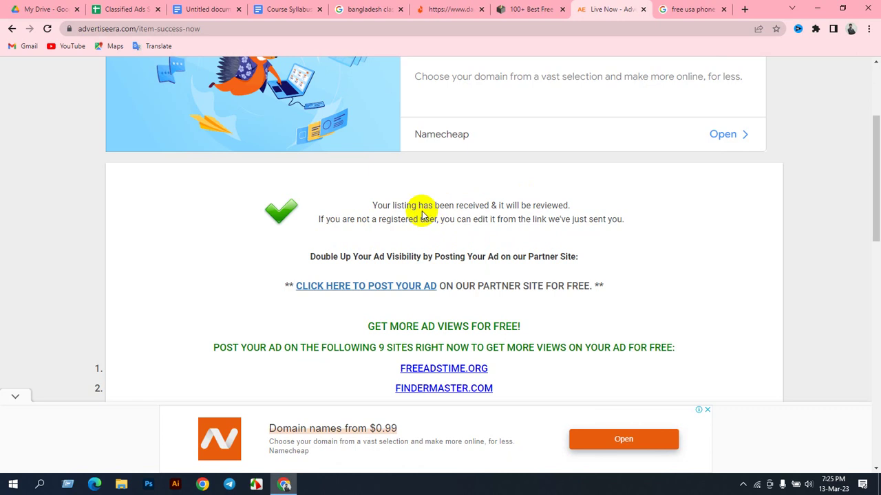
scroll(413, 216, down, 2)
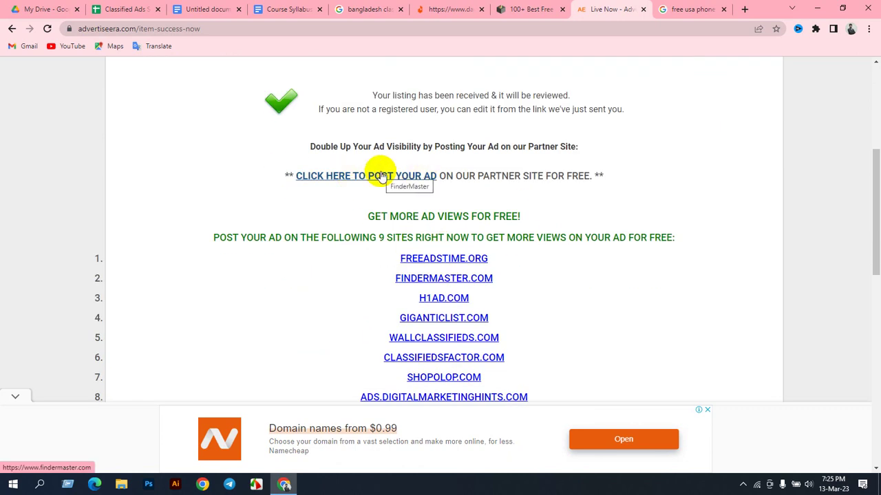
right_click(377, 178)
click(406, 182)
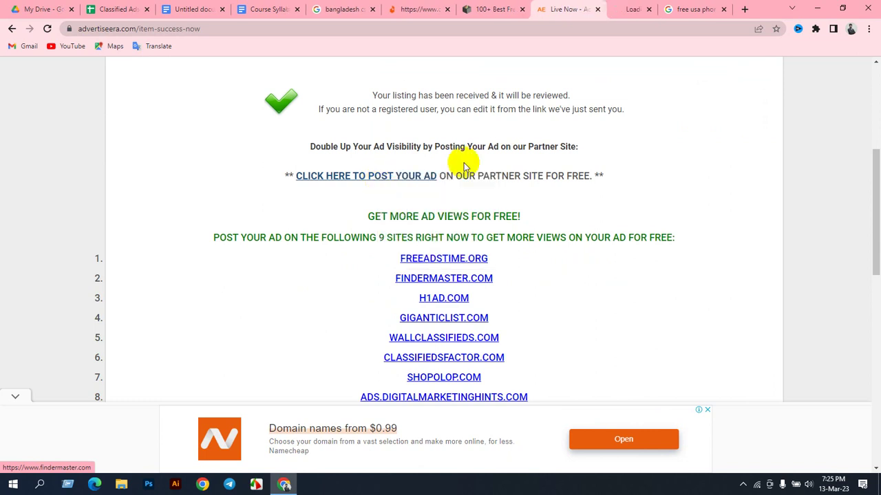
scroll(494, 176, down, 3)
scroll(482, 172, down, 4)
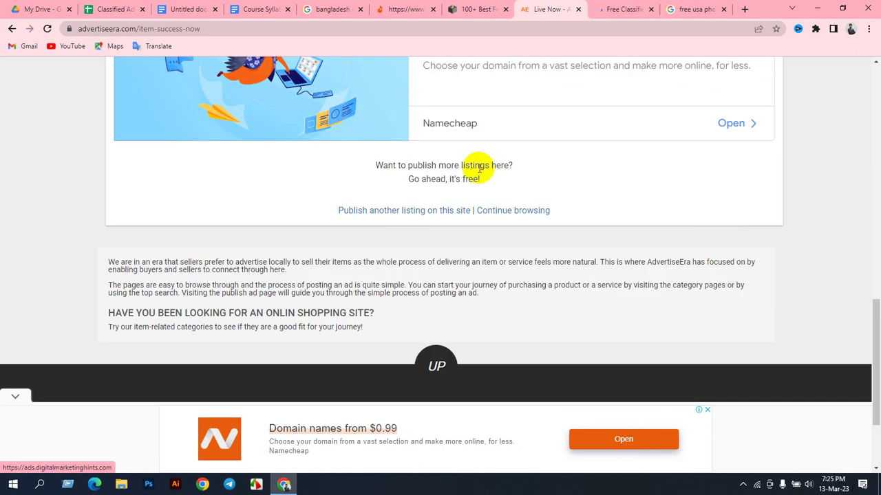
click(595, 7)
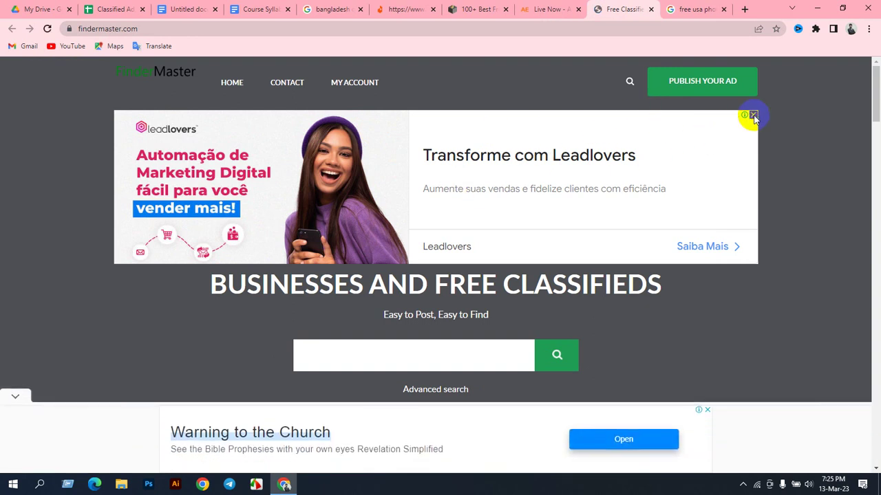
Step: Close FinderMaster's Leadlovers ad banner, look over the page, and return to AdvertiseEra's Live Now tab
click(752, 115)
scroll(457, 172, down, 1)
scroll(452, 166, down, 3)
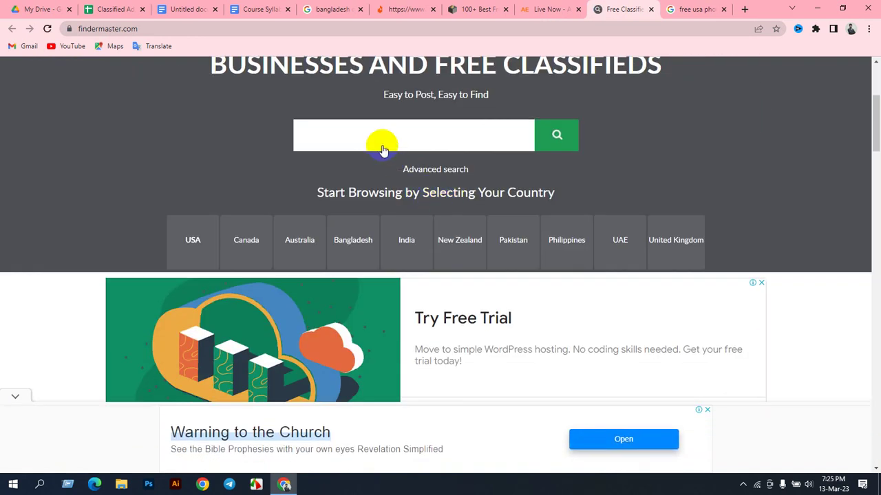
scroll(475, 94, down, 8)
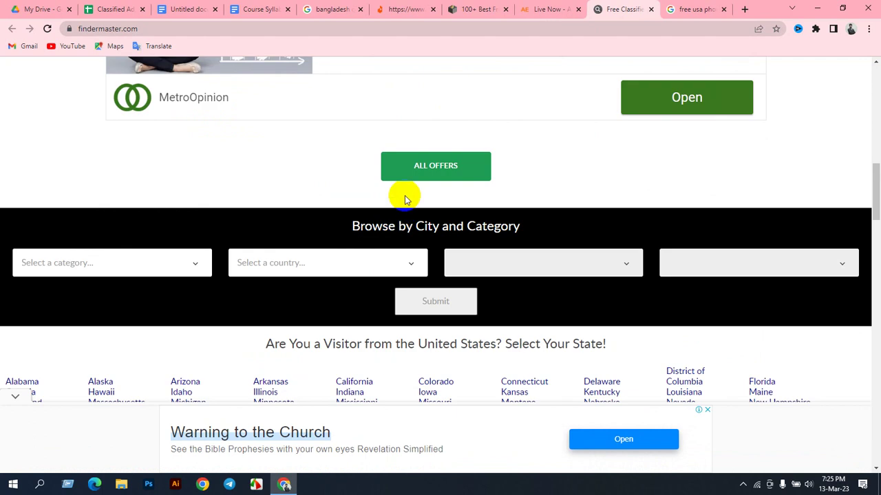
scroll(403, 194, up, 5)
scroll(405, 192, up, 6)
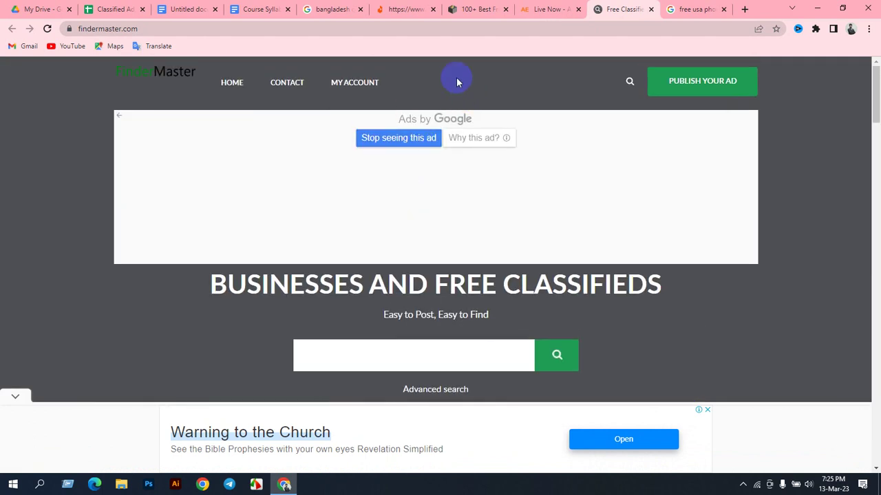
click(549, 9)
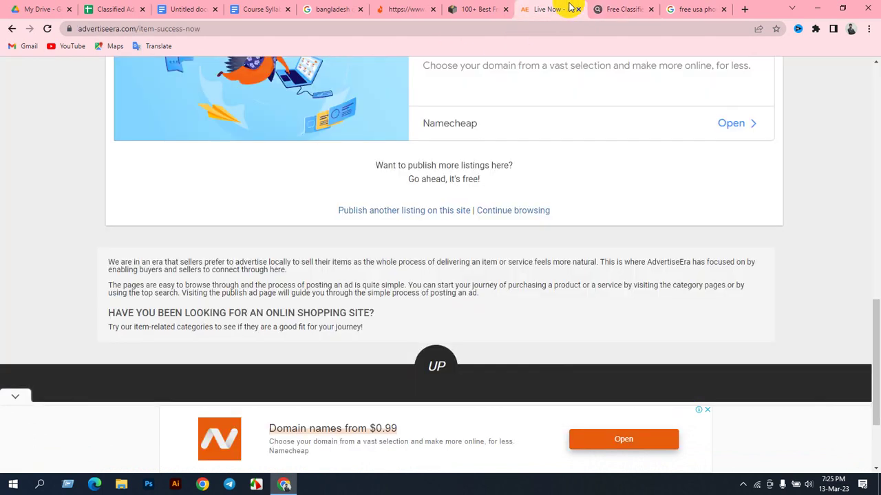
Step: Glance at the hidden tray icons, then open a blank browser tab next to Live Now
scroll(434, 103, up, 10)
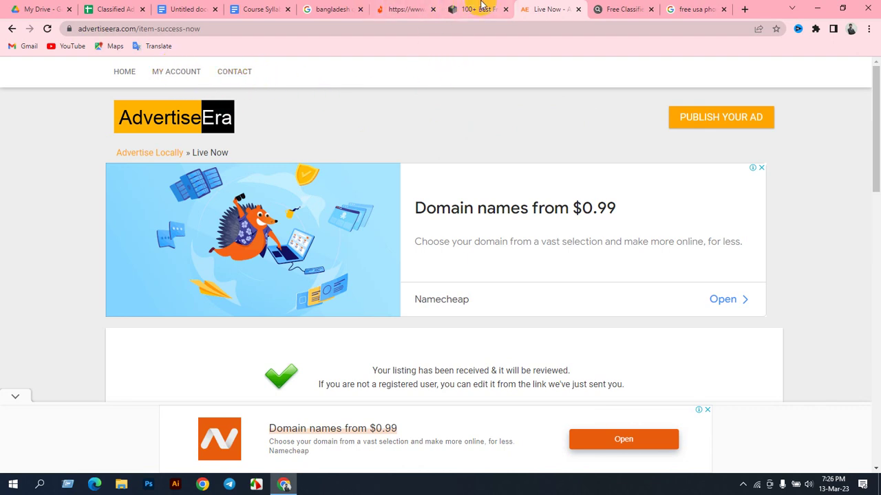
scroll(452, 242, down, 3)
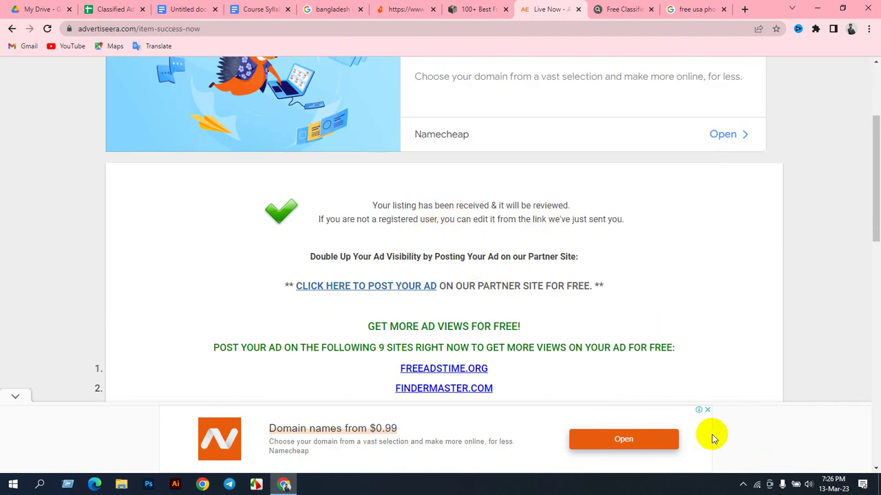
click(750, 489)
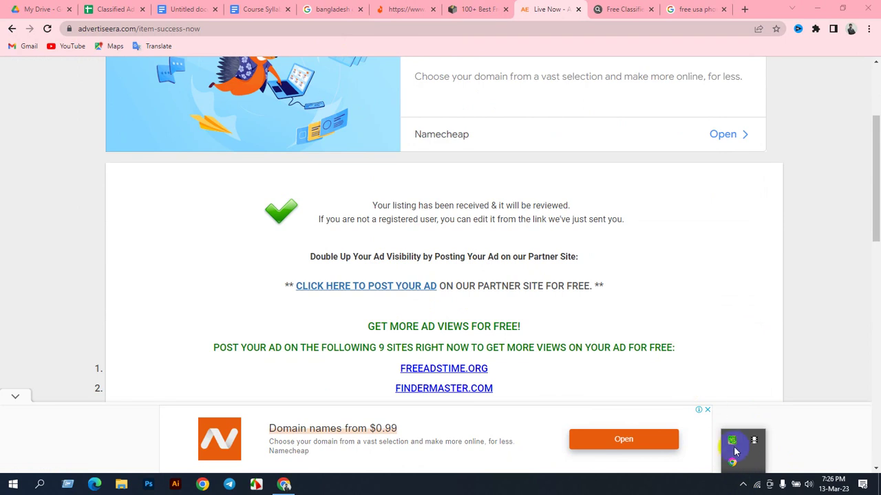
click(742, 487)
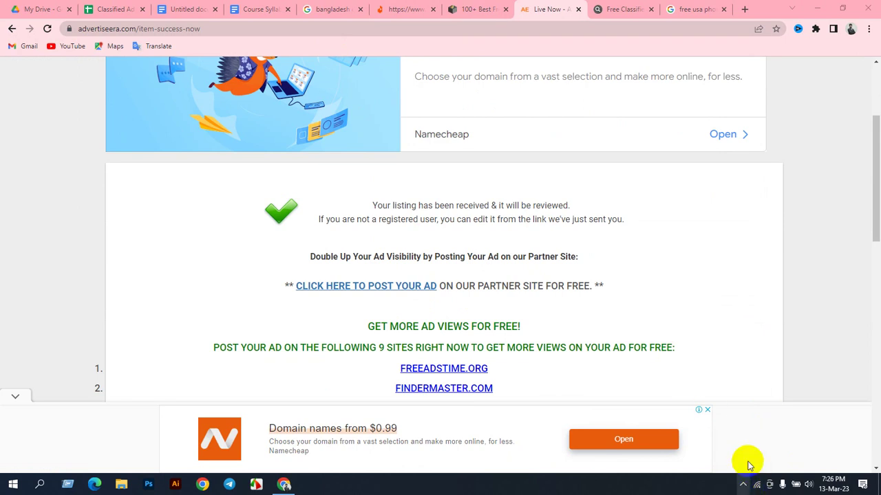
click(744, 8)
Step: Download the LightShot Windows installer via Softonic and prntscr.com, then close both download tabs
text(li)
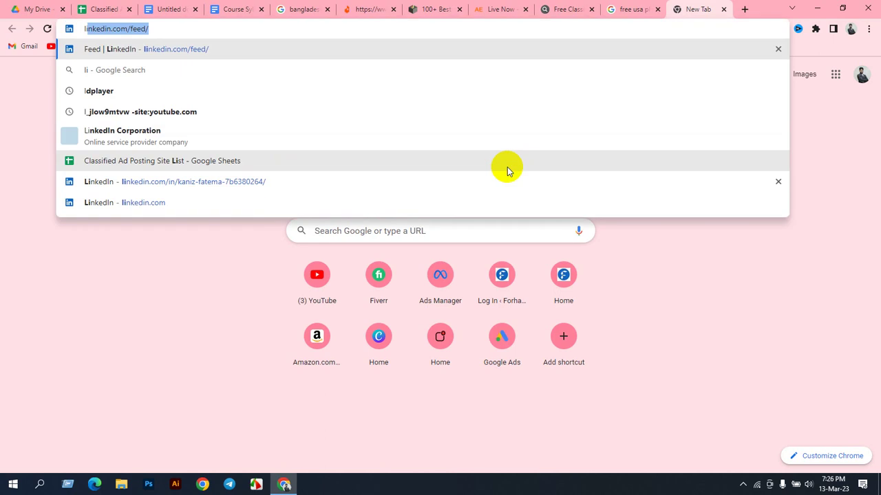
text(sg)
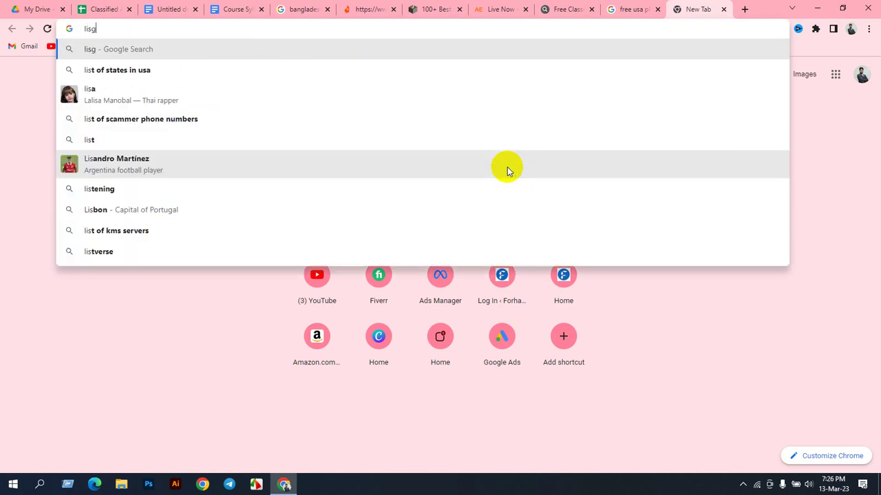
text(htsho)
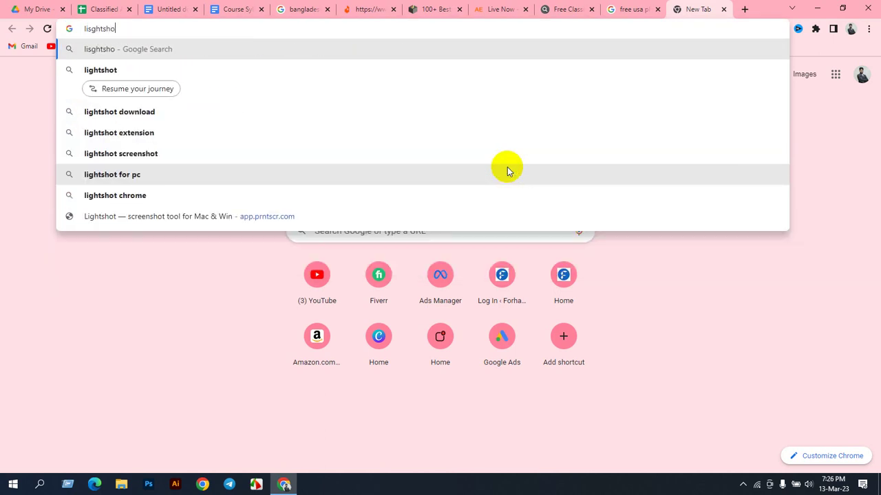
text(t)
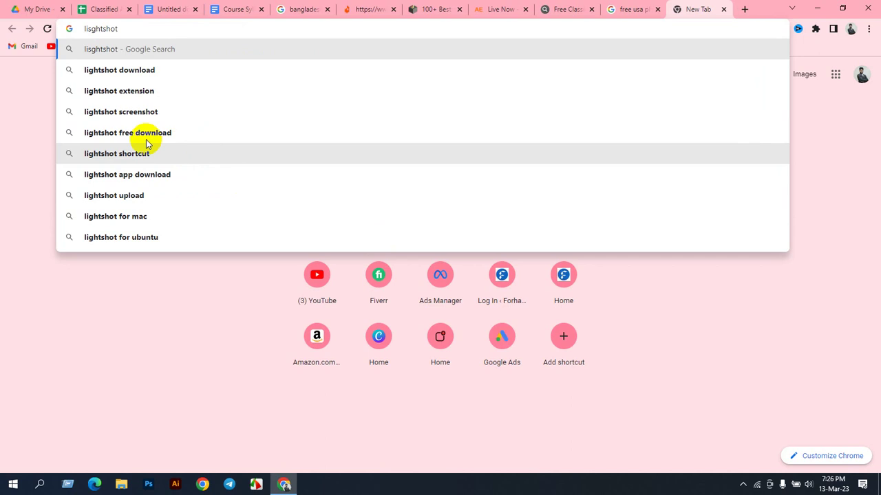
click(131, 133)
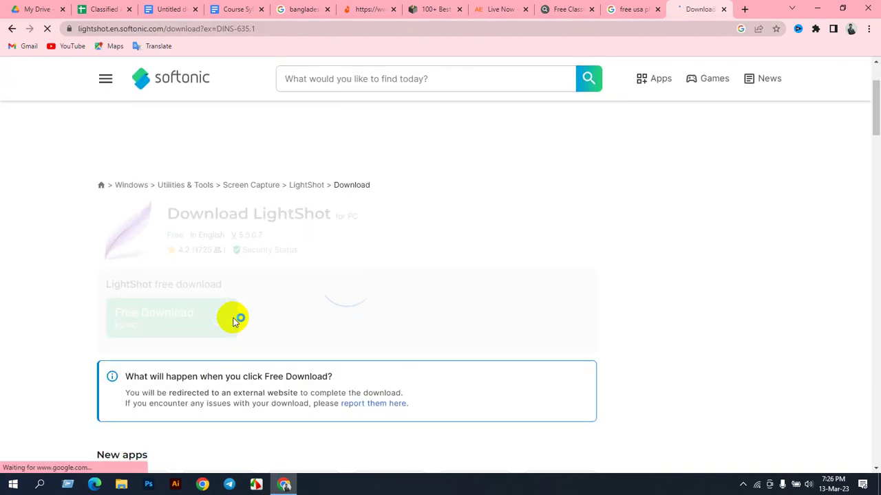
click(227, 315)
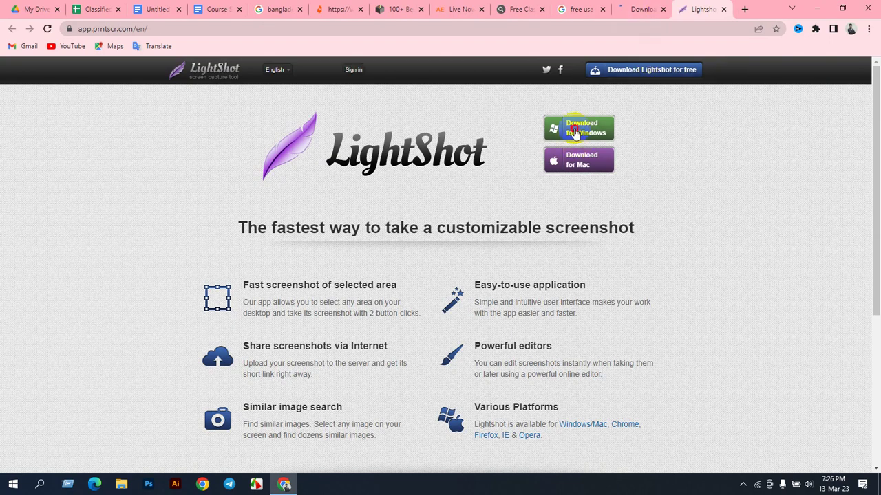
click(581, 127)
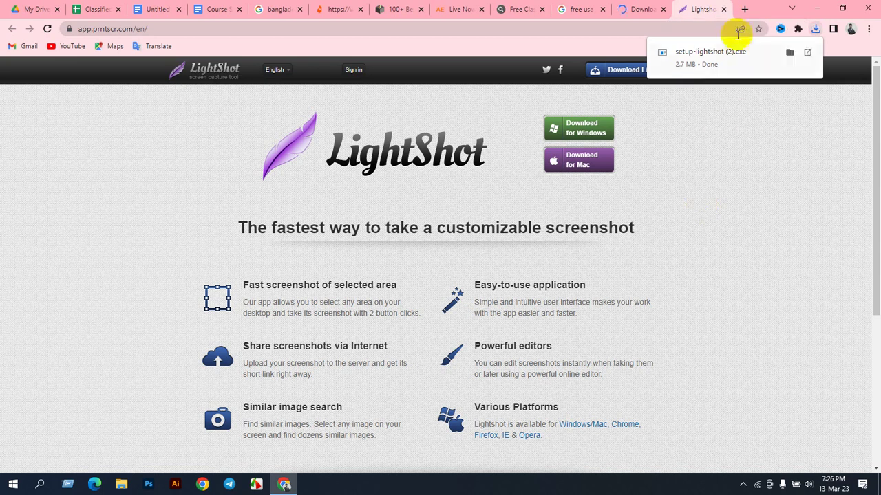
click(724, 10)
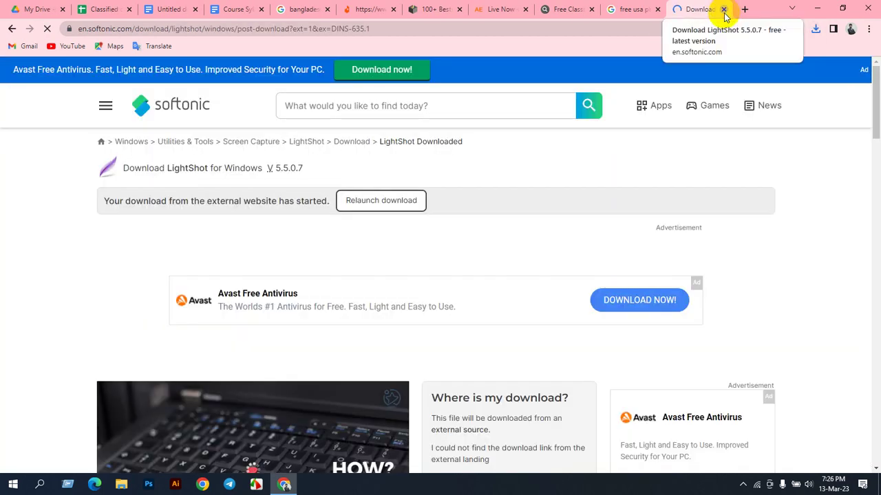
click(724, 10)
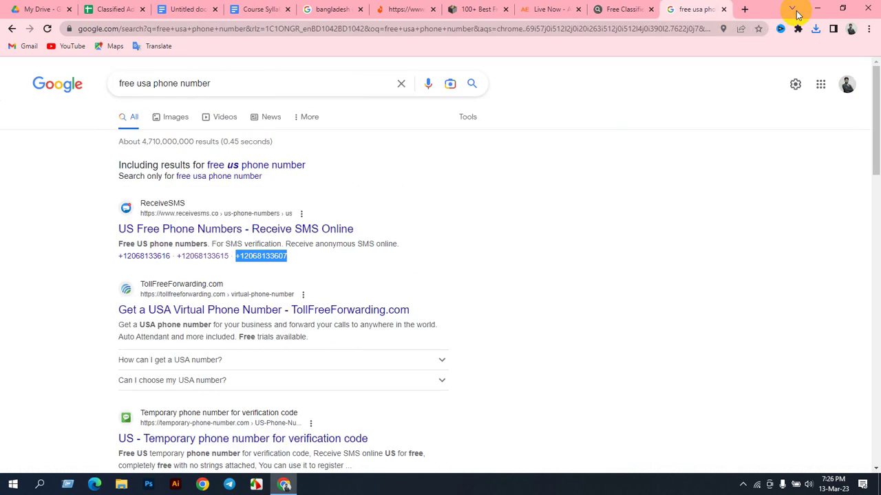
Step: Run setup-lightshot from Downloads as administrator, confirm the language, accept the licence, and install
click(815, 7)
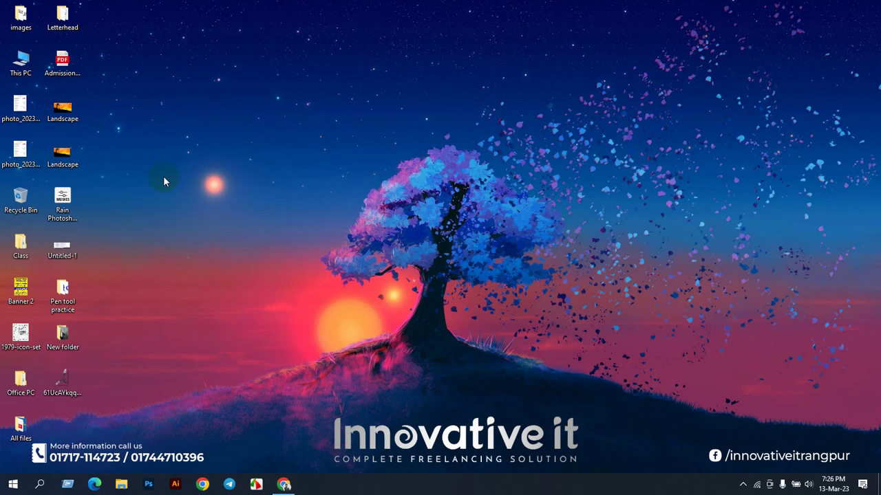
double_click(30, 71)
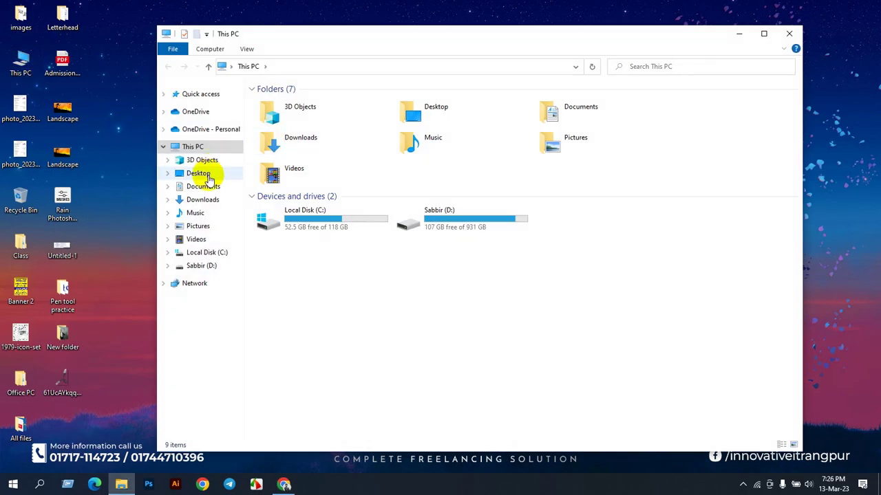
click(203, 200)
click(275, 122)
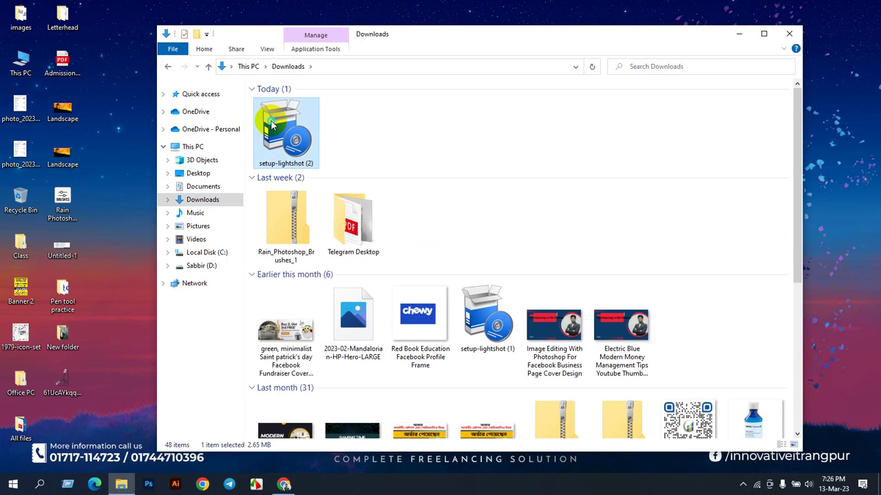
right_click(275, 123)
click(307, 141)
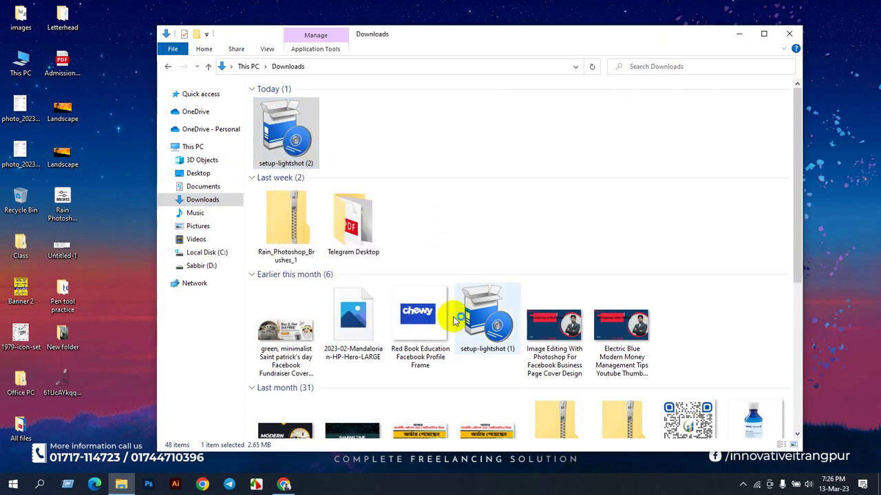
click(450, 265)
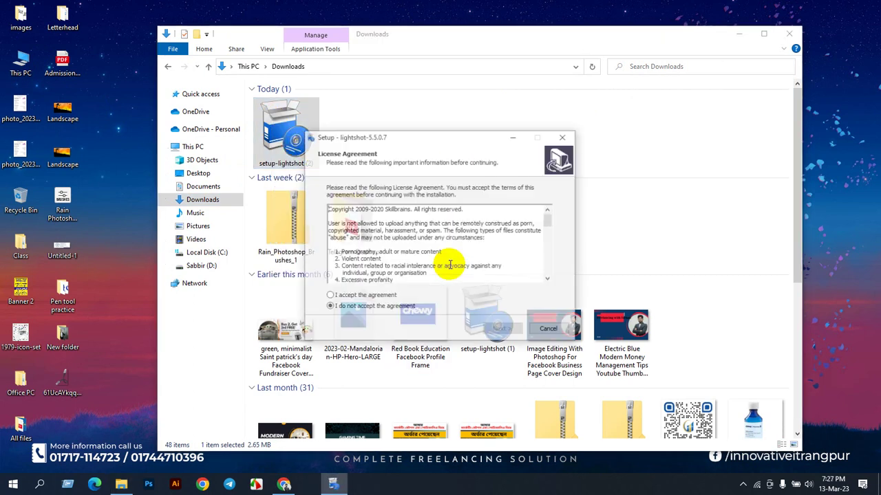
click(348, 298)
click(507, 330)
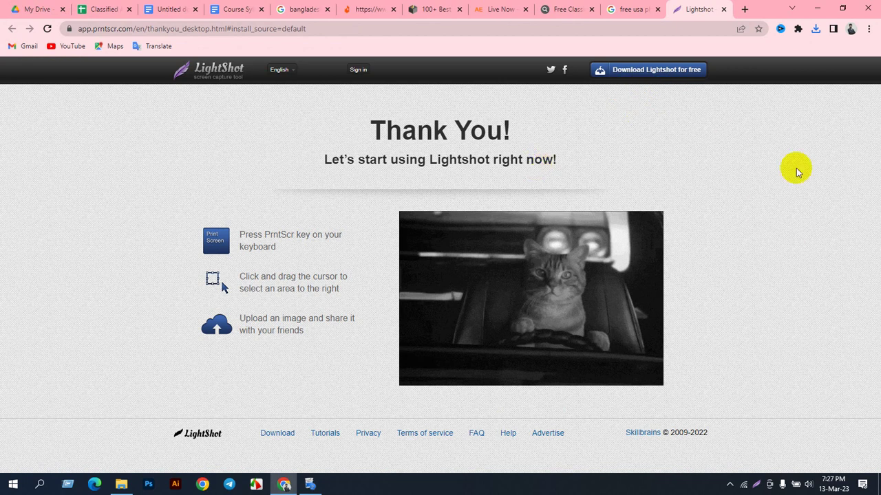
Step: Close the LightShot Thank You and Google tabs, return to AdvertiseEra, and start a LightShot area capture
click(723, 9)
click(724, 10)
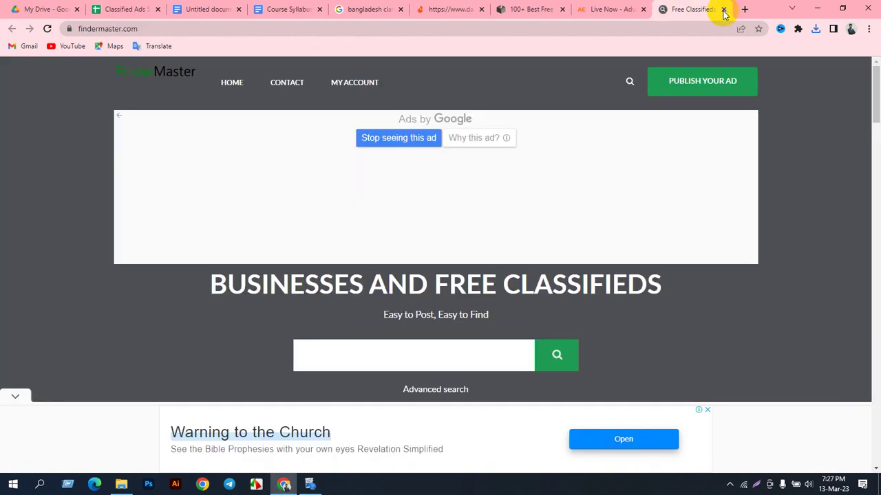
scroll(493, 241, down, 3)
scroll(495, 138, up, 4)
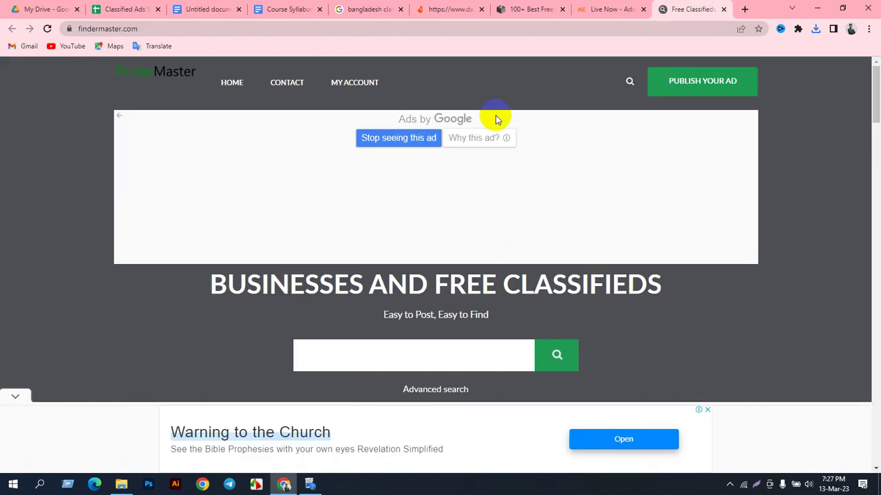
click(629, 9)
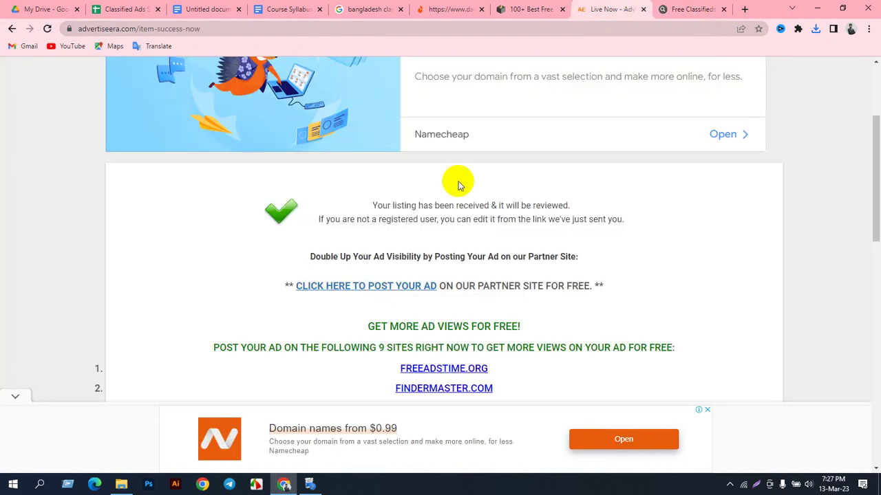
click(756, 485)
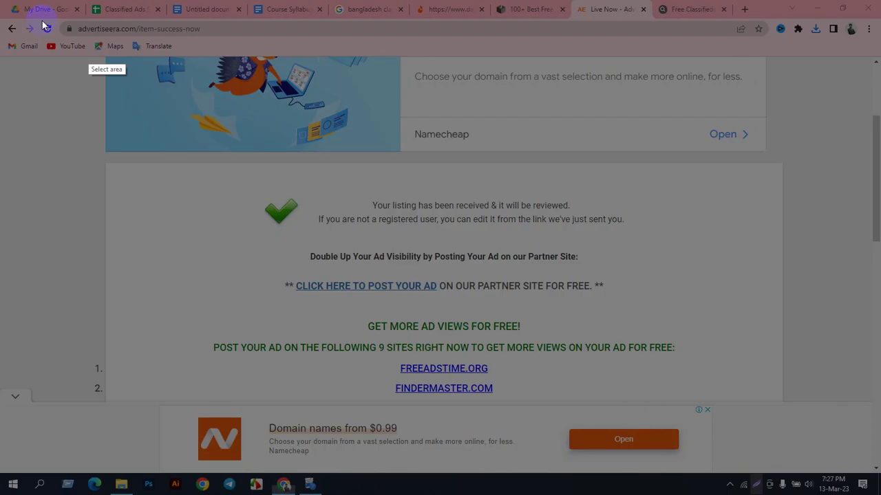
Step: Capture the confirmation page, draw a red rectangle around the listing-received message, and upload it
drag(27, 32, 831, 443)
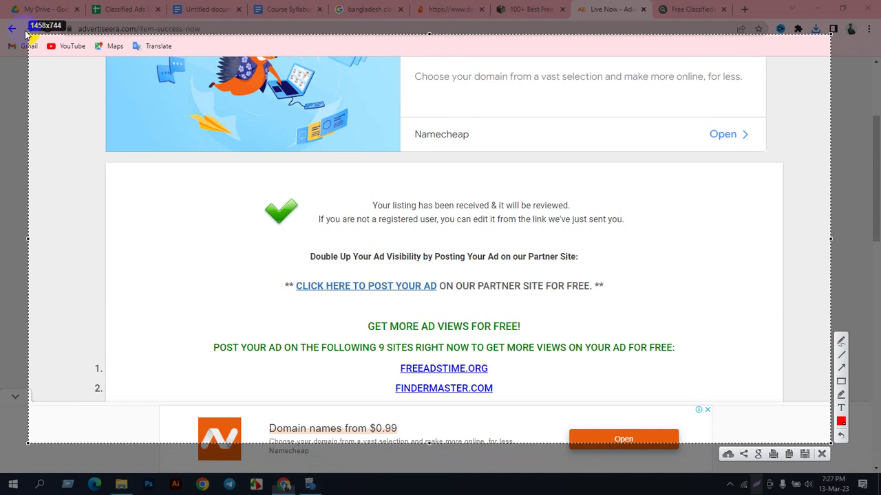
drag(26, 32, 19, 19)
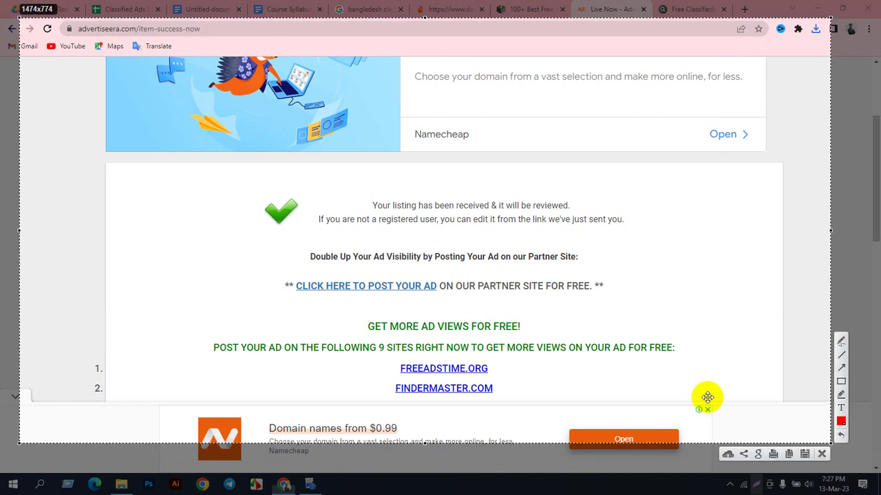
click(841, 381)
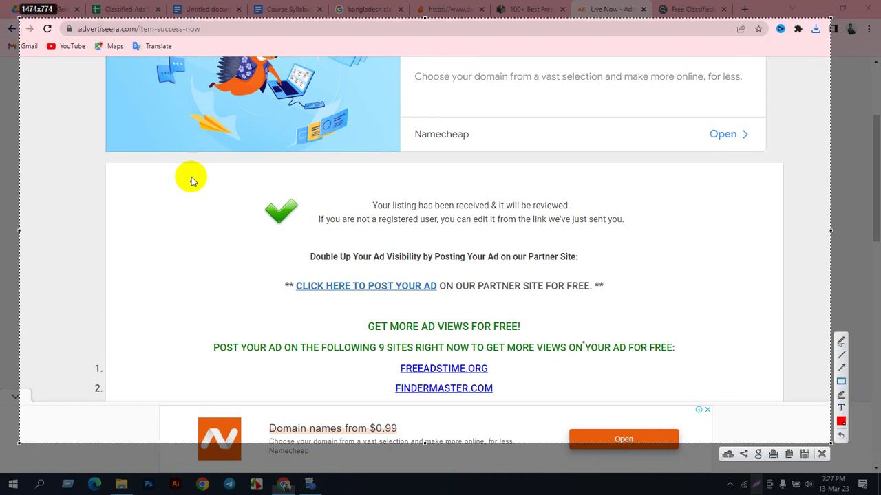
drag(192, 167, 676, 309)
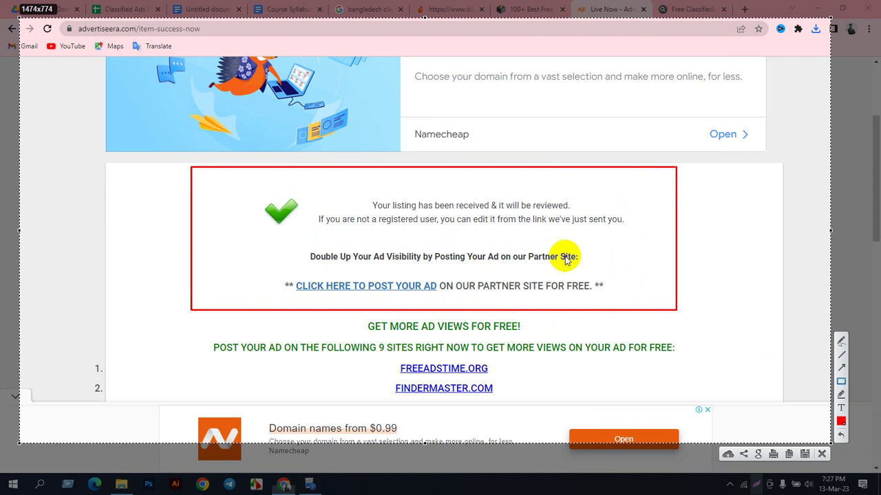
click(728, 455)
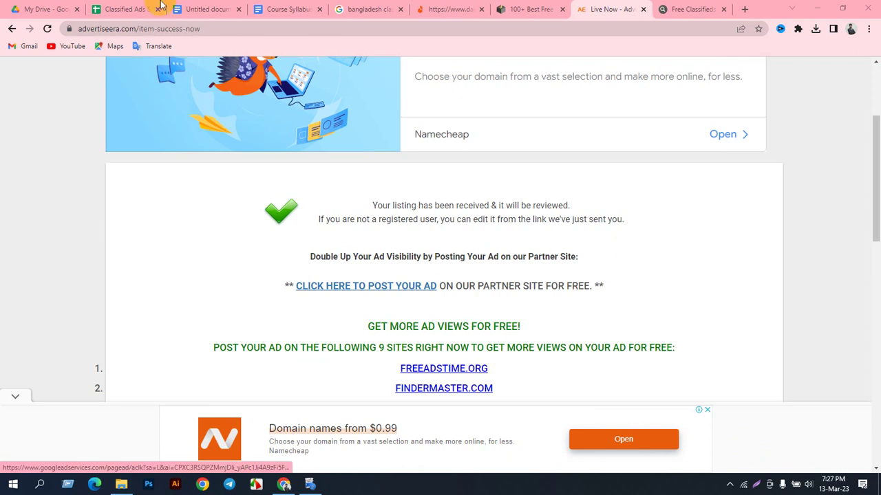
Step: Check the site URL in cell A2 of the Classified Ads login sheet, then return to My Drive
click(131, 9)
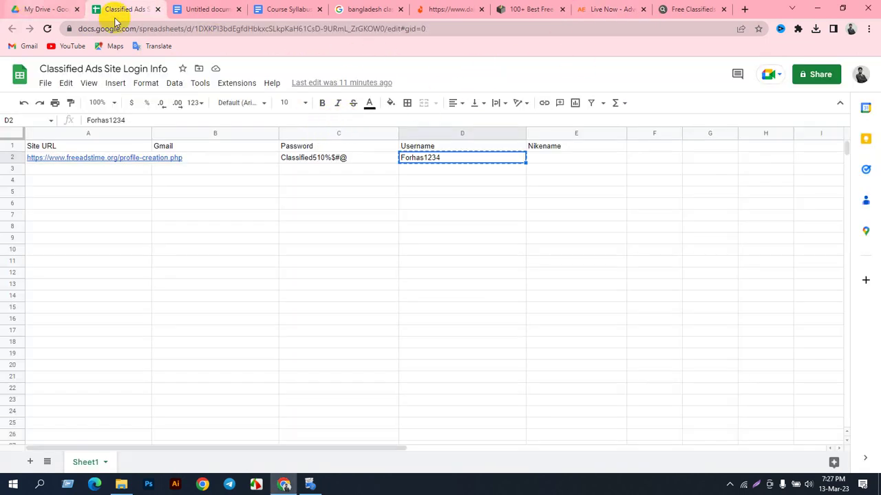
click(41, 9)
click(45, 112)
click(124, 9)
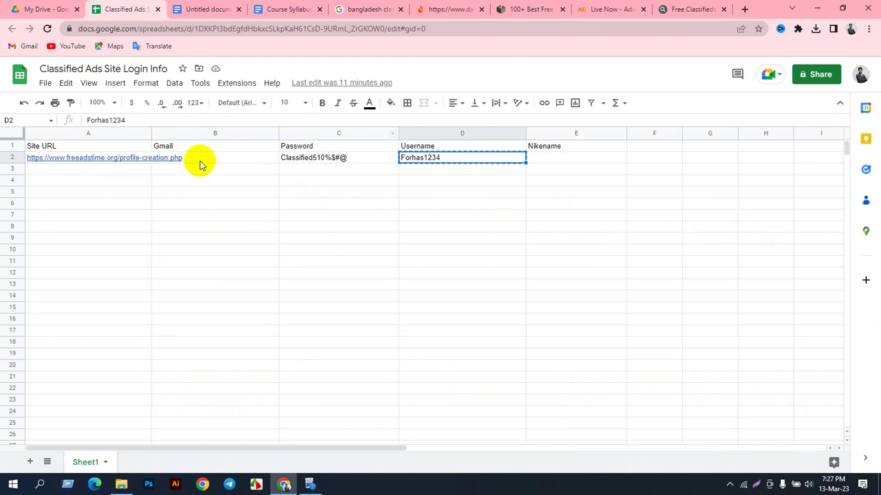
click(81, 158)
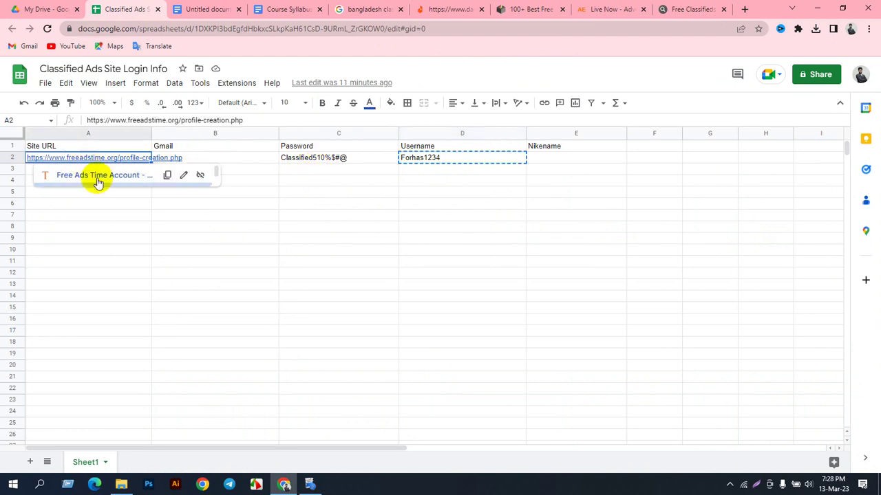
click(289, 181)
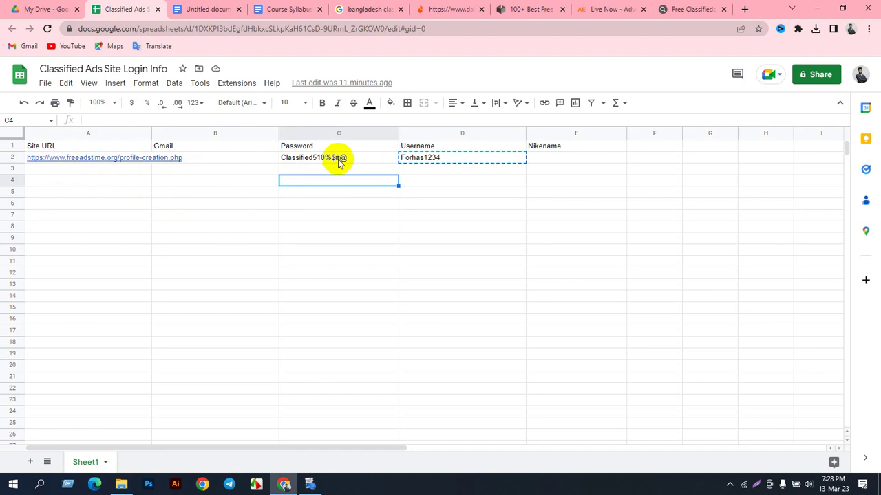
click(55, 9)
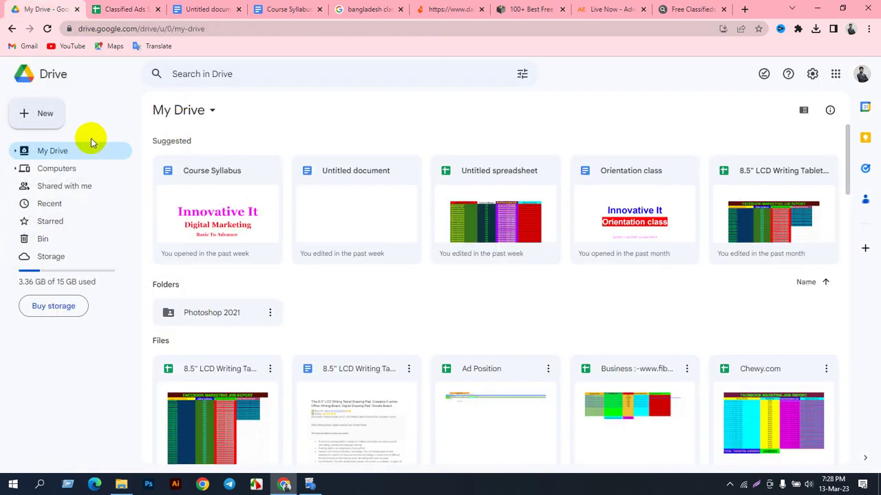
Step: Create a new blank Google Sheets spreadsheet from Drive and widen its first columns
click(35, 118)
click(71, 204)
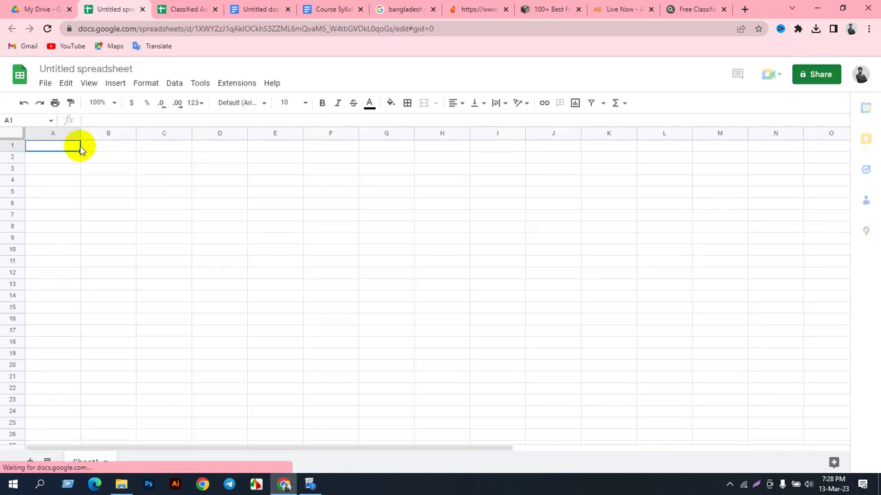
click(132, 170)
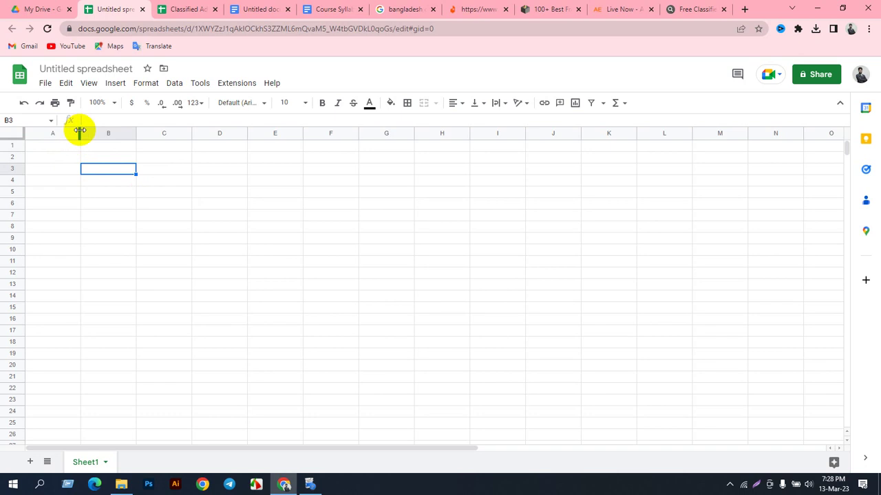
drag(81, 130, 187, 143)
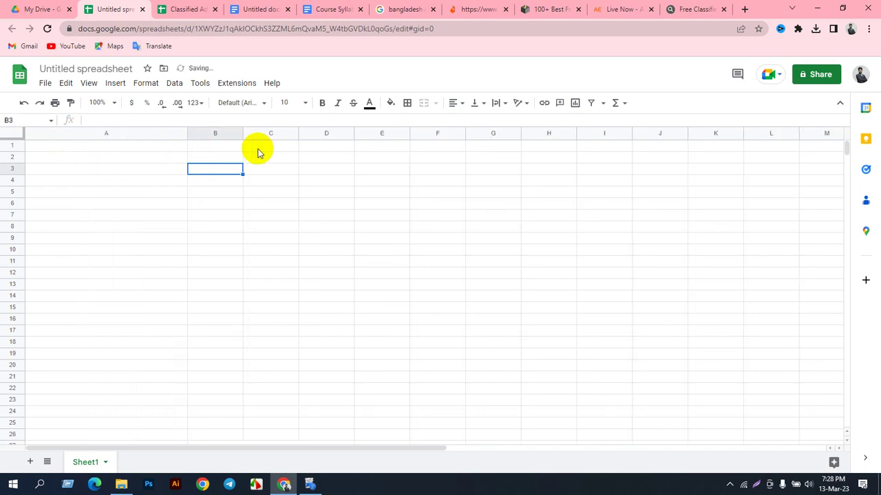
drag(238, 131, 515, 147)
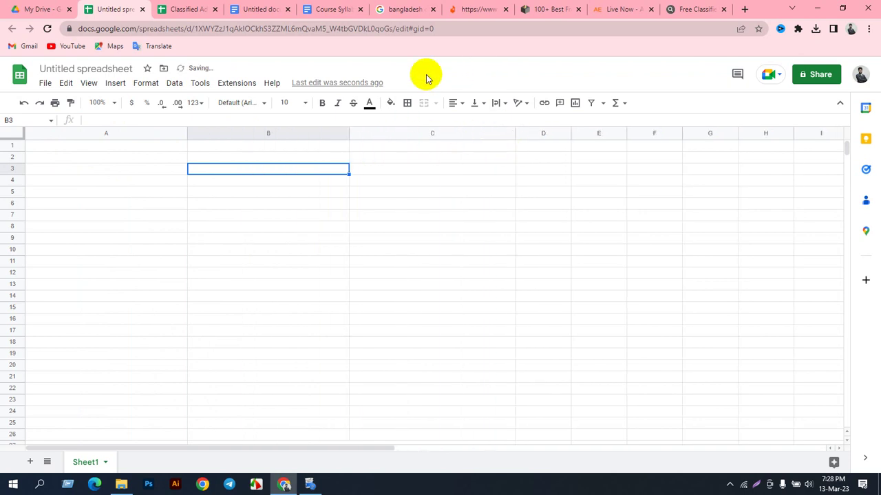
click(95, 147)
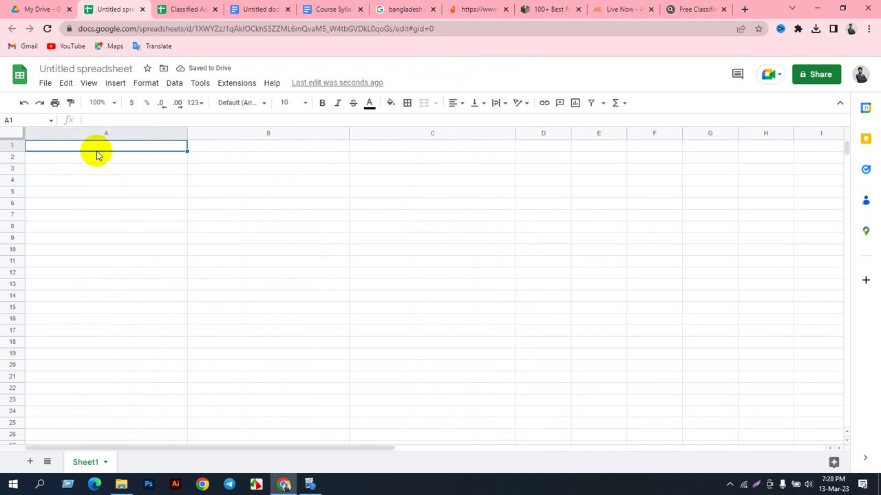
Step: Enter row 1 headers Classified Site Name, Url, the column C header and Post Live Link, widening column D
text(Classified Site Name)
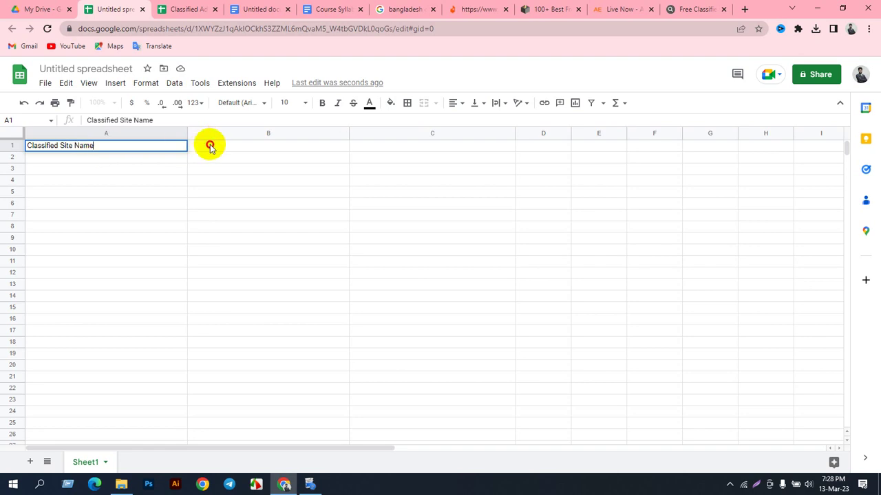
click(210, 146)
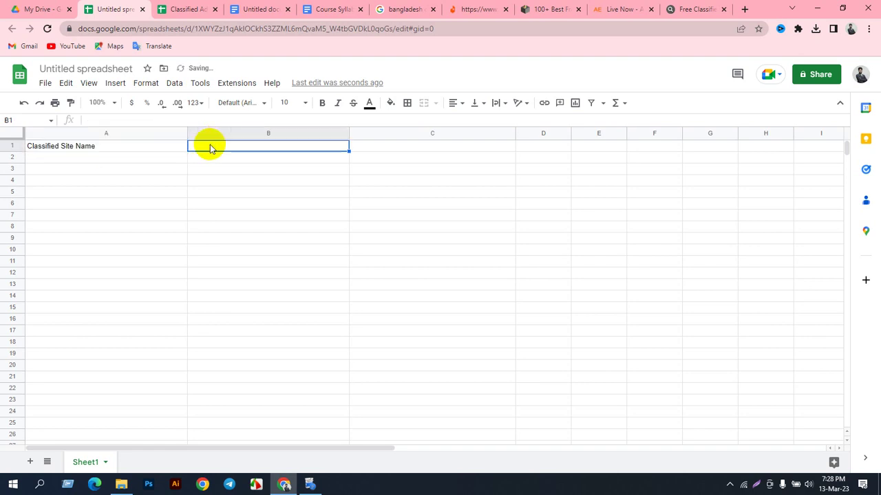
text(U)
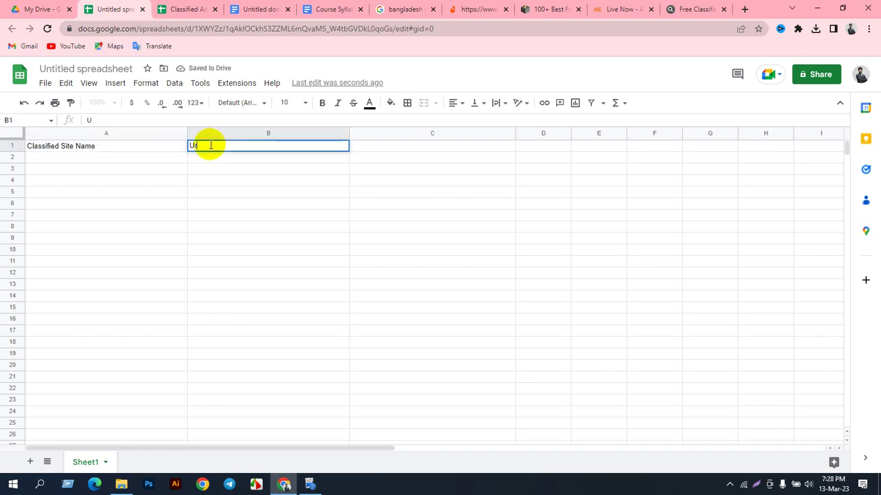
text(rl)
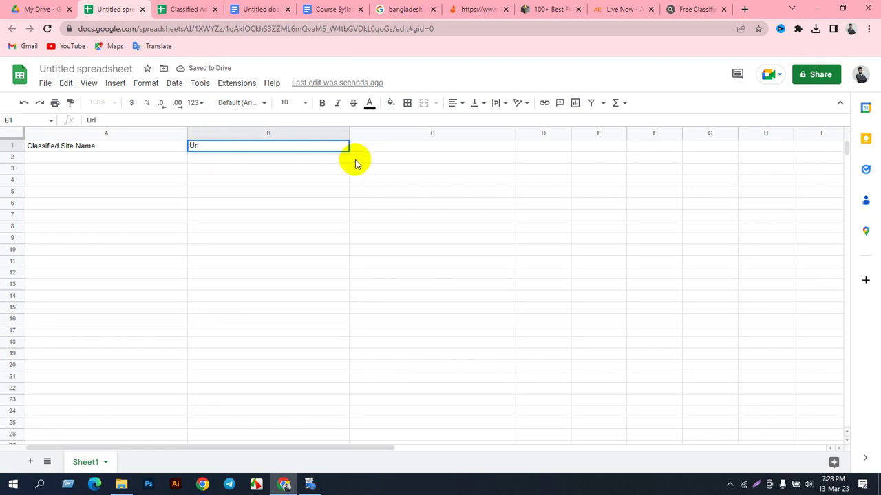
click(365, 153)
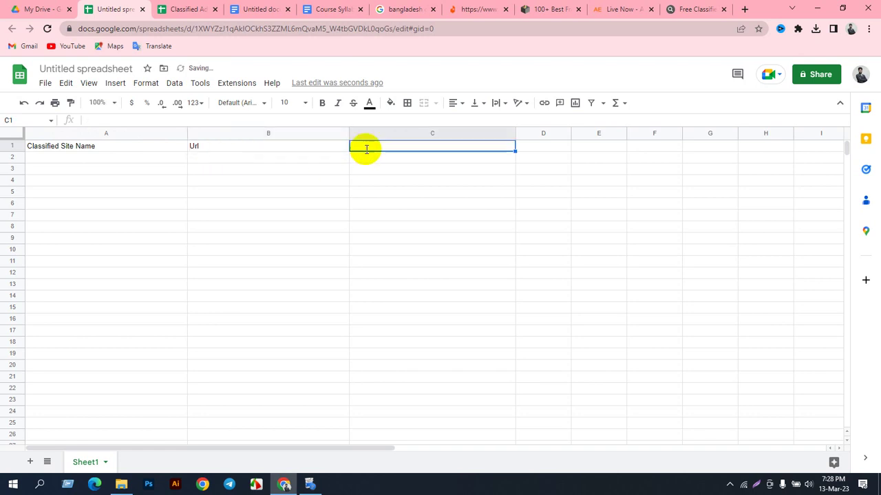
text(Post Screenshot Link)
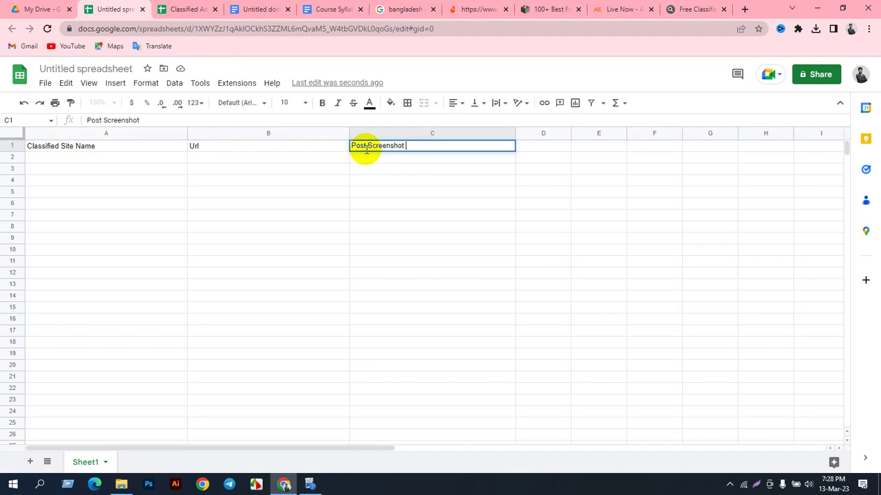
click(548, 145)
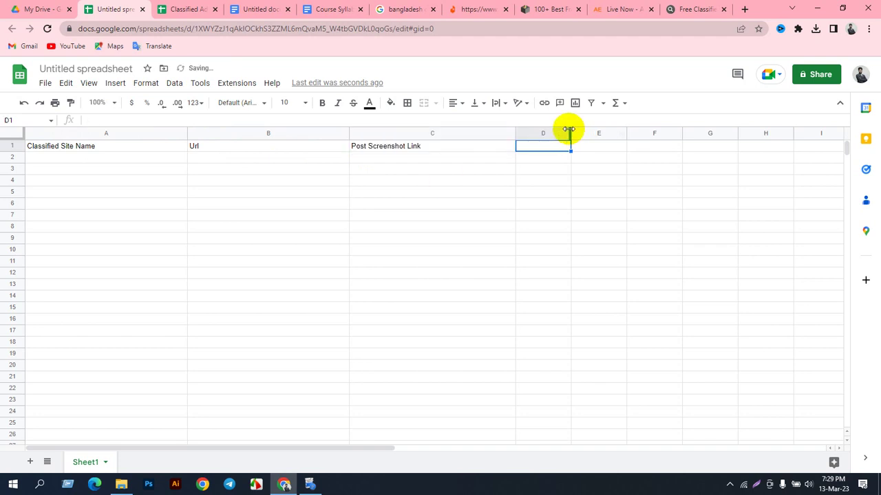
drag(569, 129, 671, 132)
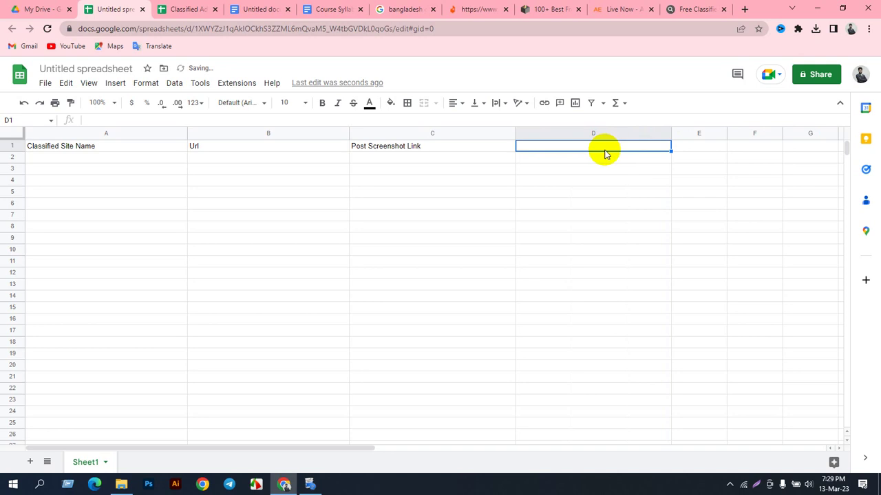
text(Pos)
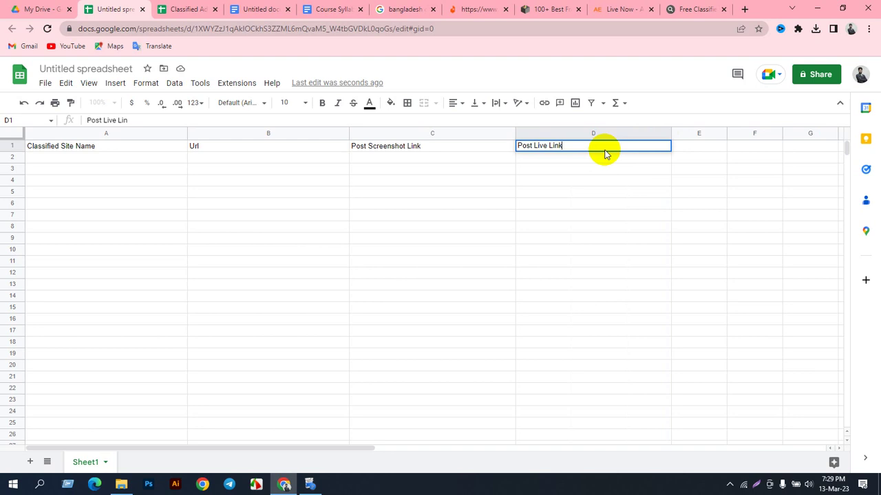
text(t Live Link)
Step: Paste the prnt.sc screenshot link into cell C2
click(398, 165)
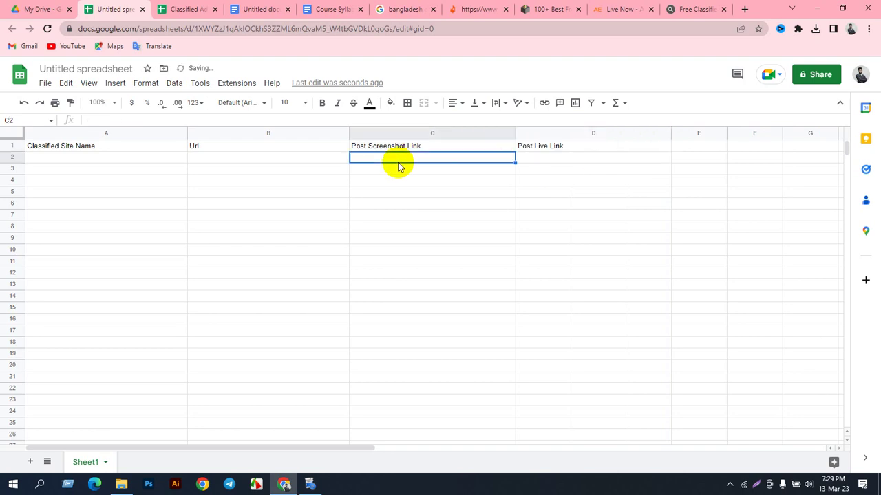
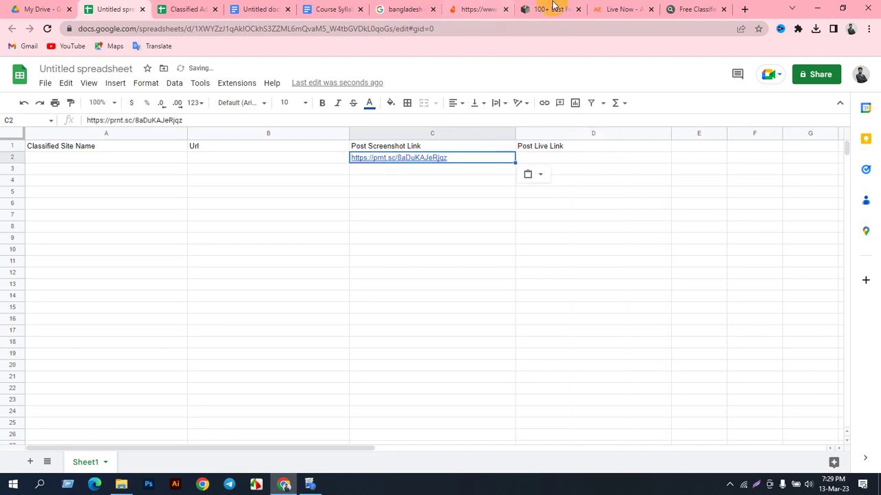
click(596, 9)
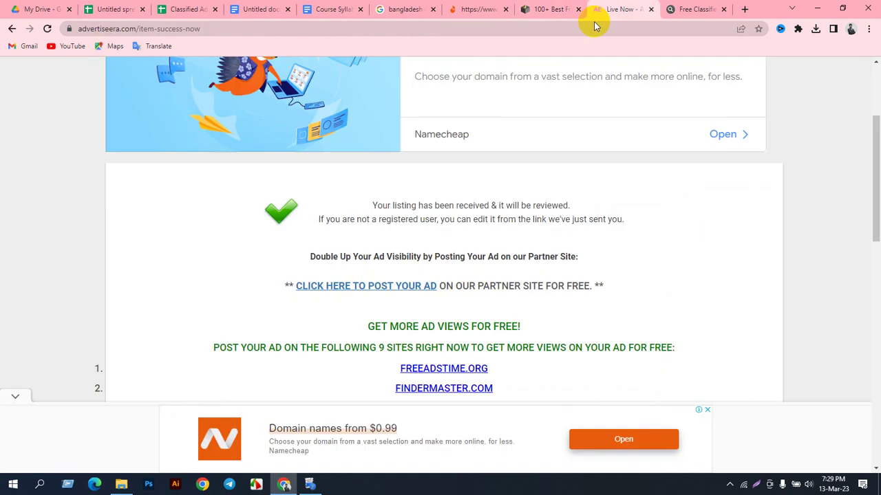
click(182, 31)
key(ctrl+c)
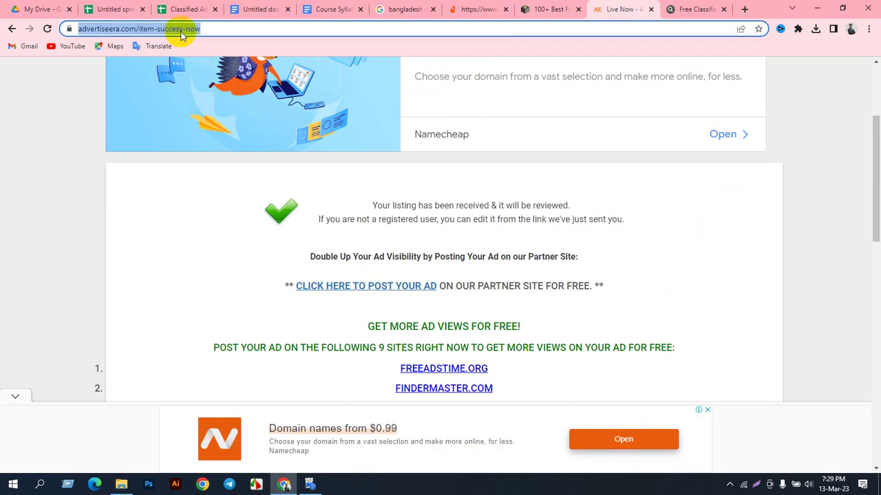
click(184, 9)
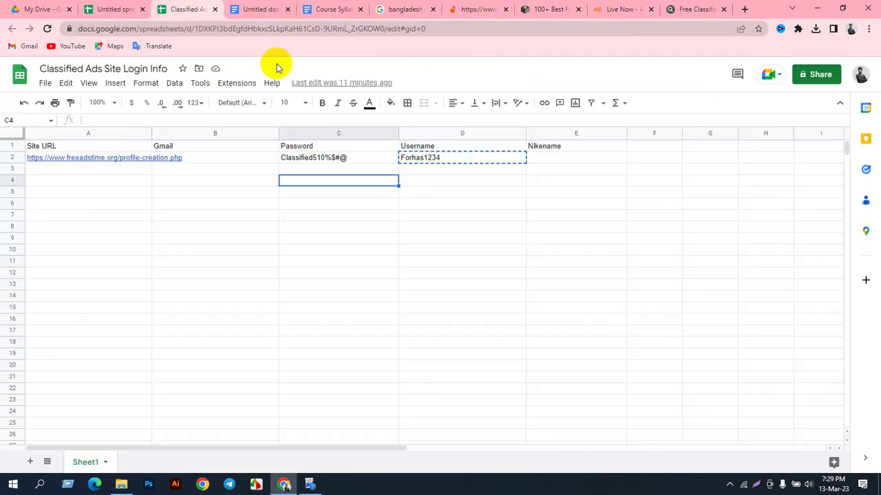
click(101, 9)
click(217, 160)
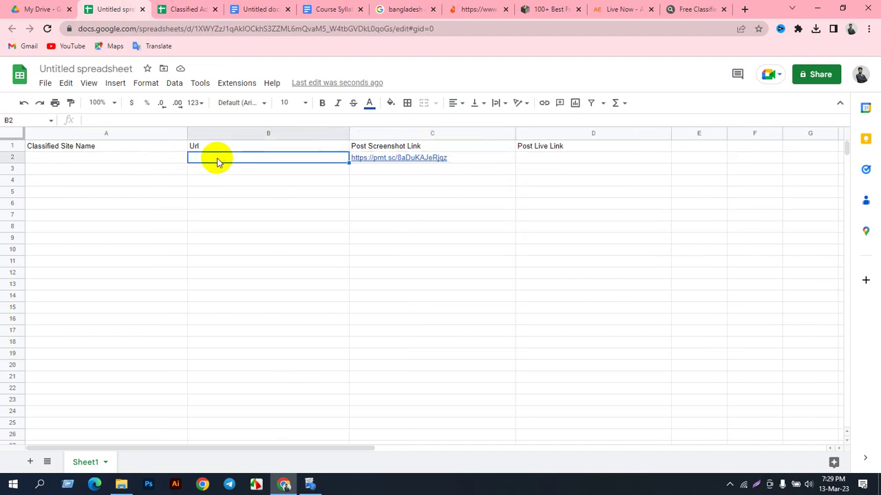
key(ctrl+v)
Step: Copy the advertiseera.com domain from the ad page's address bar into cell A2
click(119, 161)
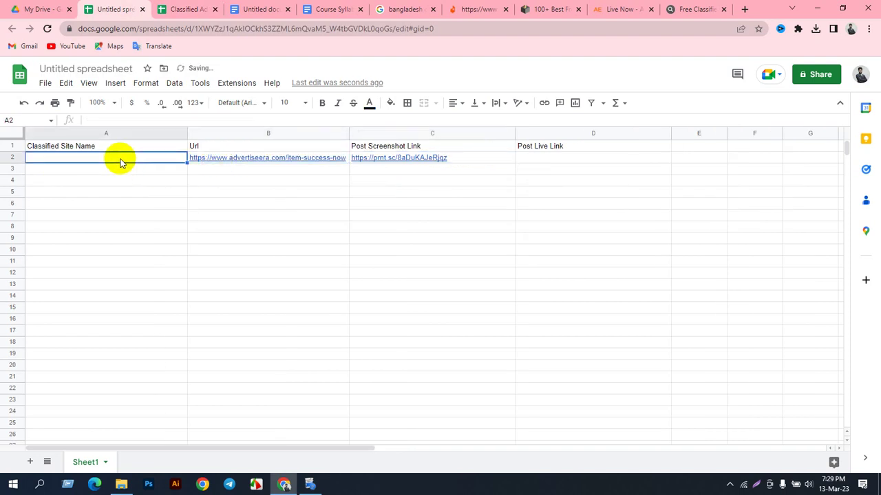
click(625, 9)
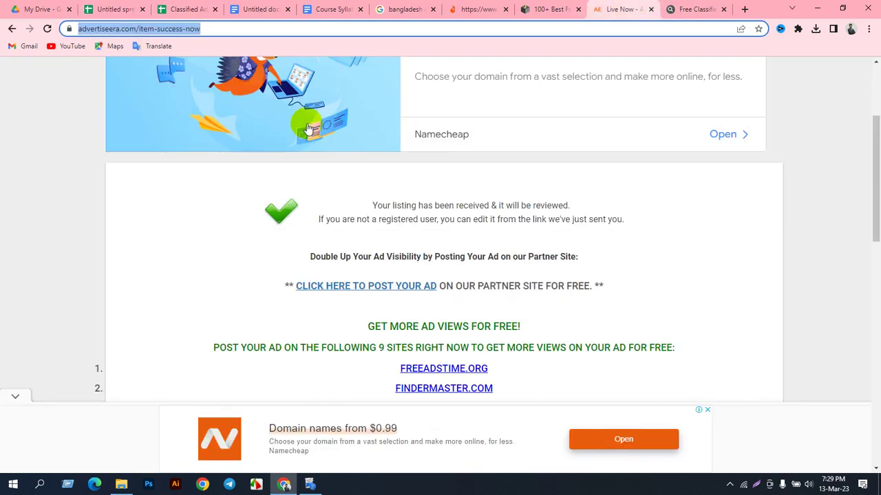
scroll(266, 145, up, 3)
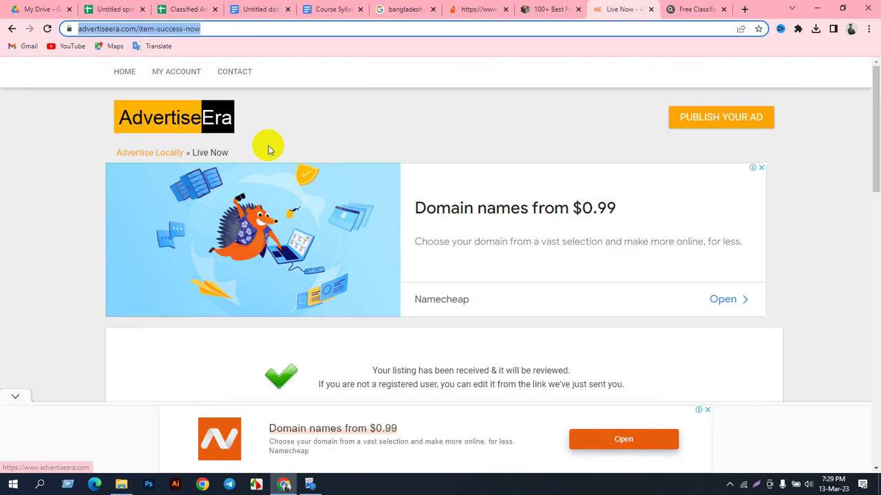
click(111, 31)
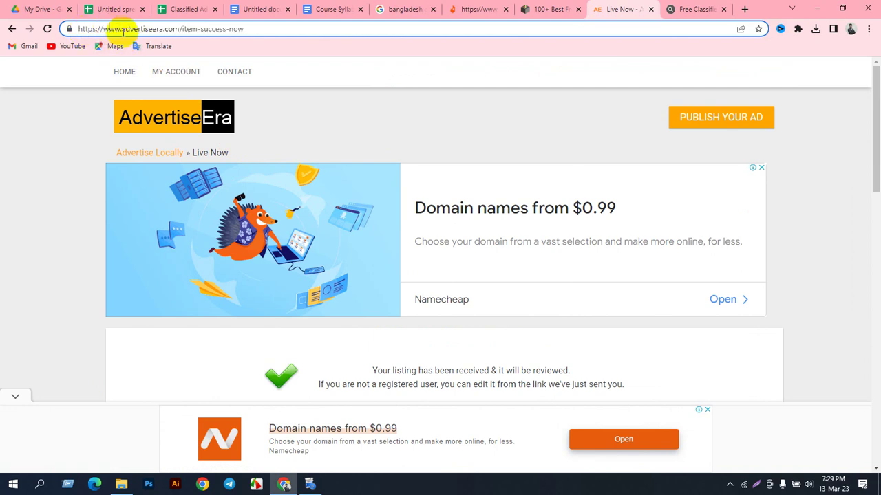
double_click(123, 30)
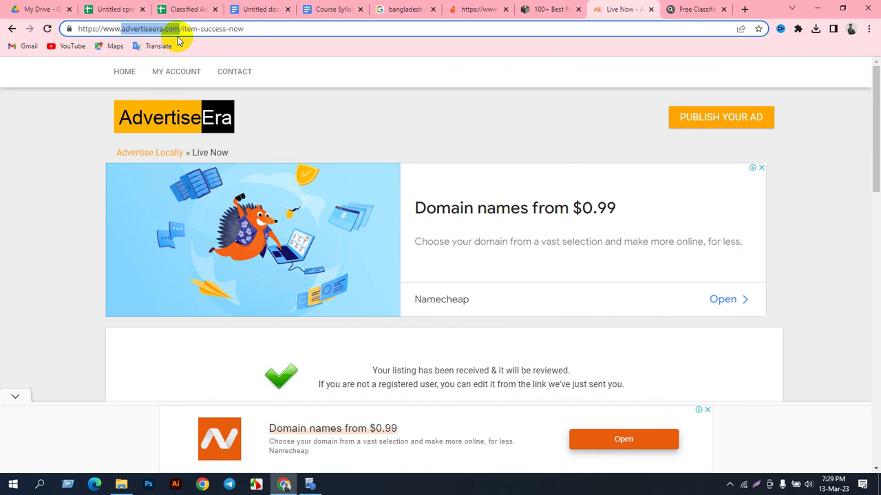
key(ctrl+c)
click(131, 9)
key(ctrl+v)
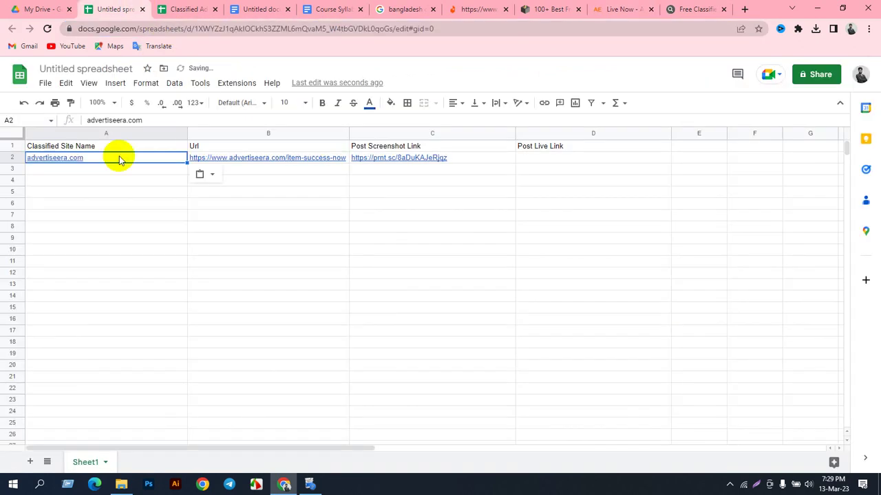
click(138, 180)
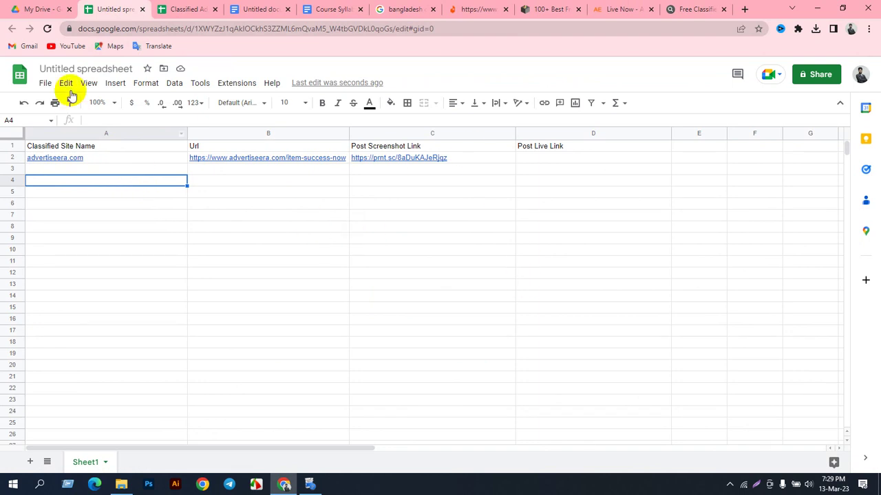
Step: Title the spreadsheet 'Delivery Report' and bring up its sharing settings
click(69, 67)
text(In)
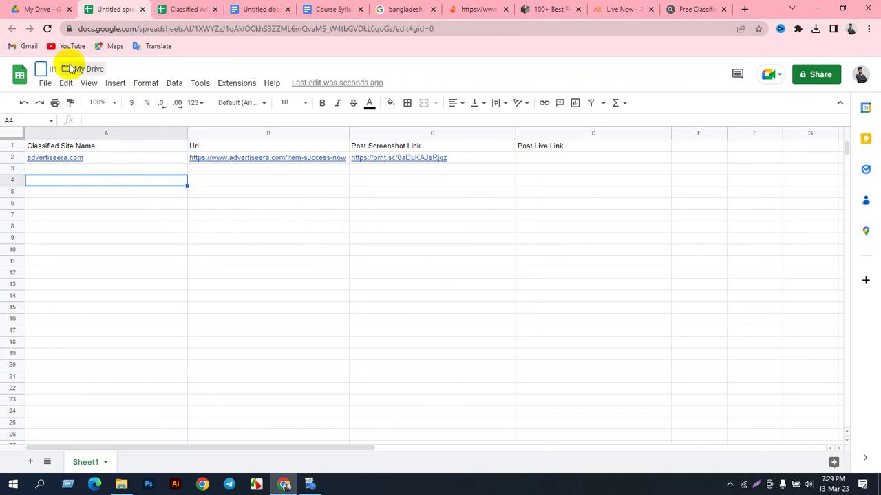
text(Delivery)
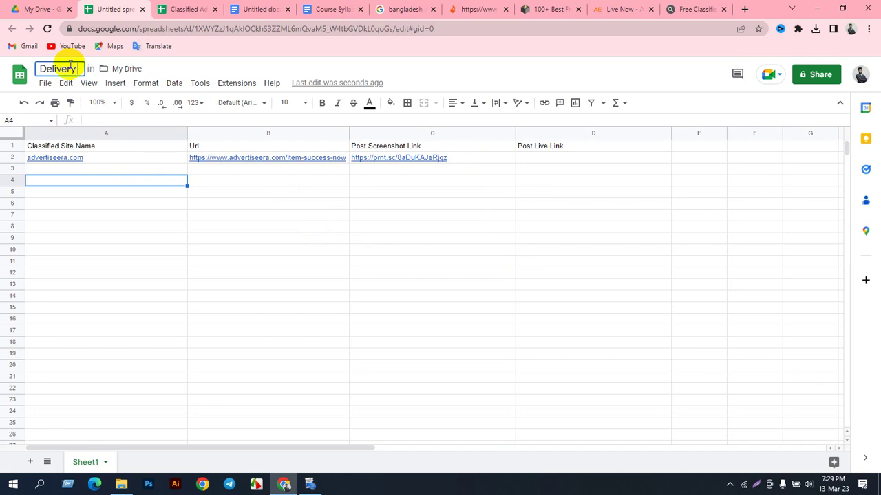
text( Report)
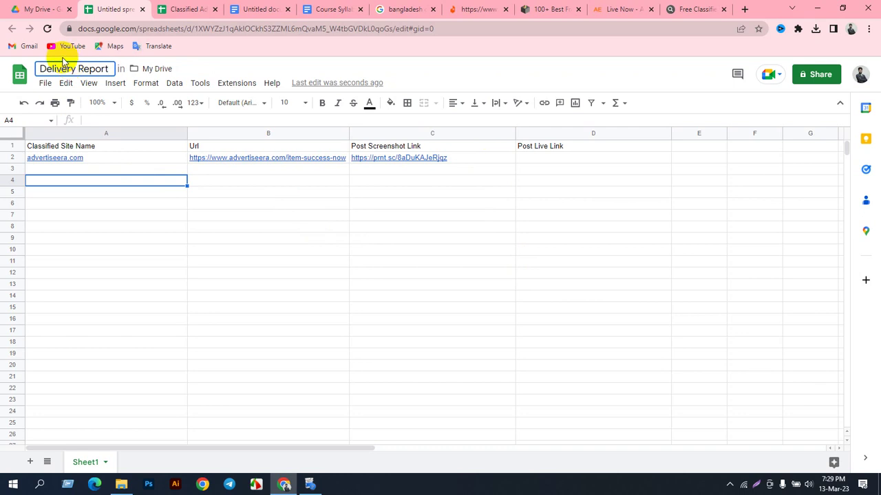
click(132, 215)
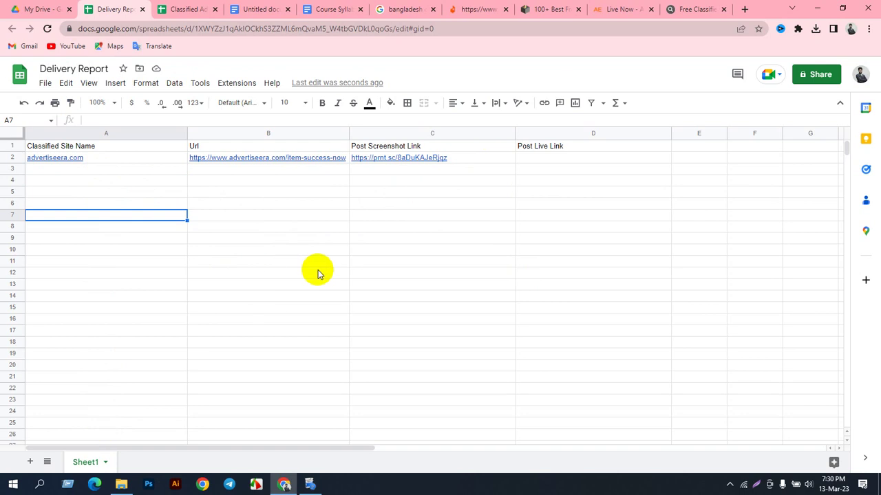
click(819, 74)
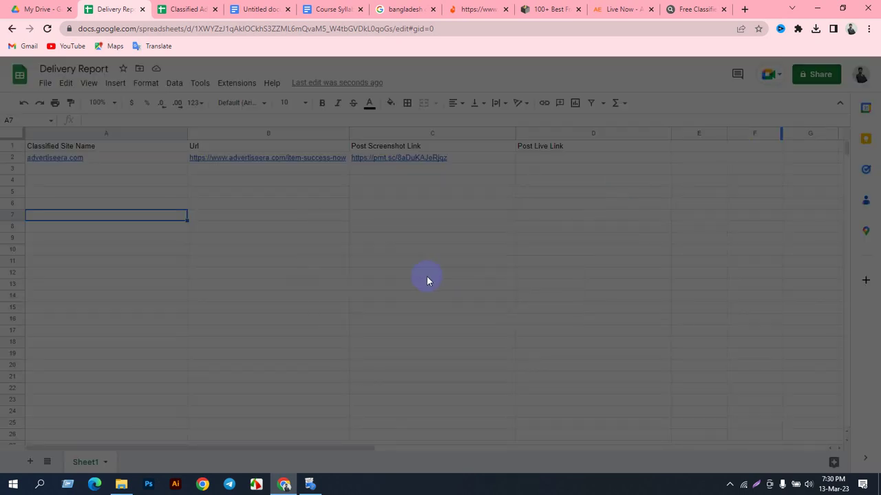
Step: Give anyone with the link Editor access, copy the share link, and close sharing
click(371, 315)
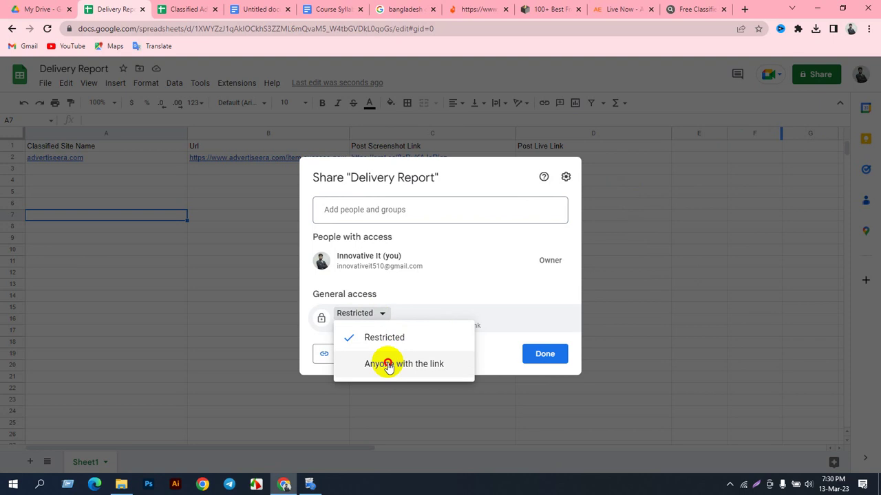
click(387, 364)
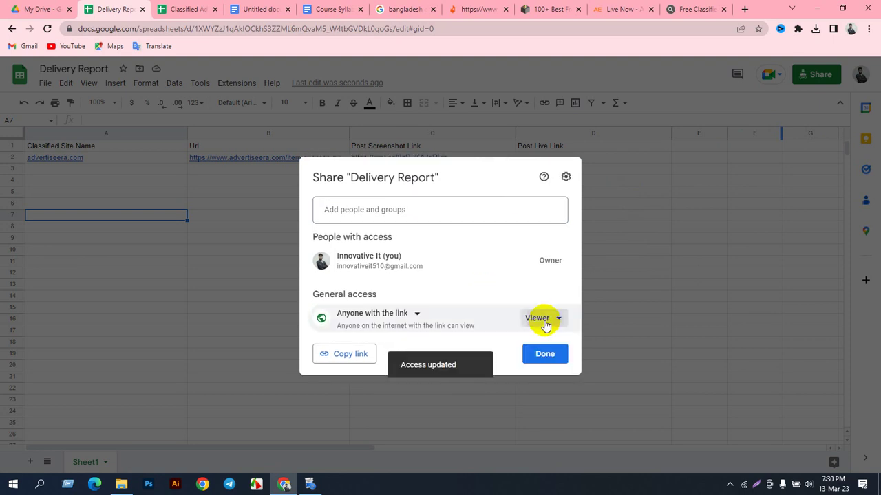
click(543, 318)
click(577, 411)
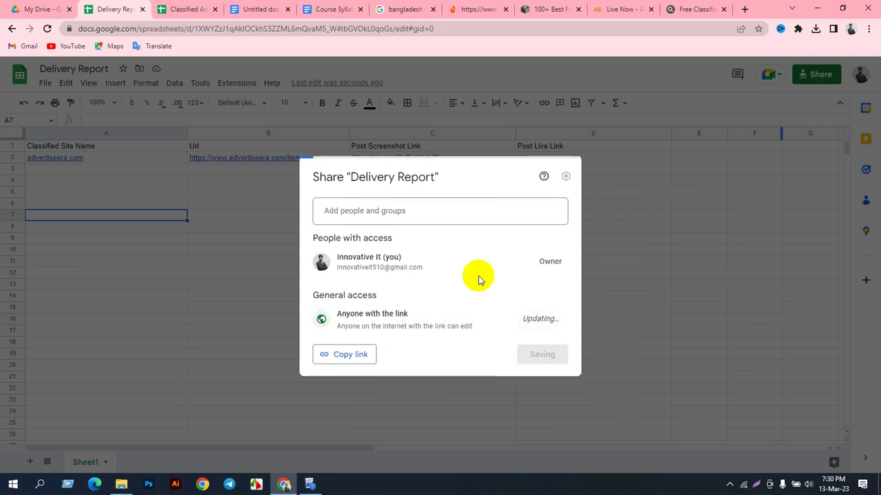
click(342, 354)
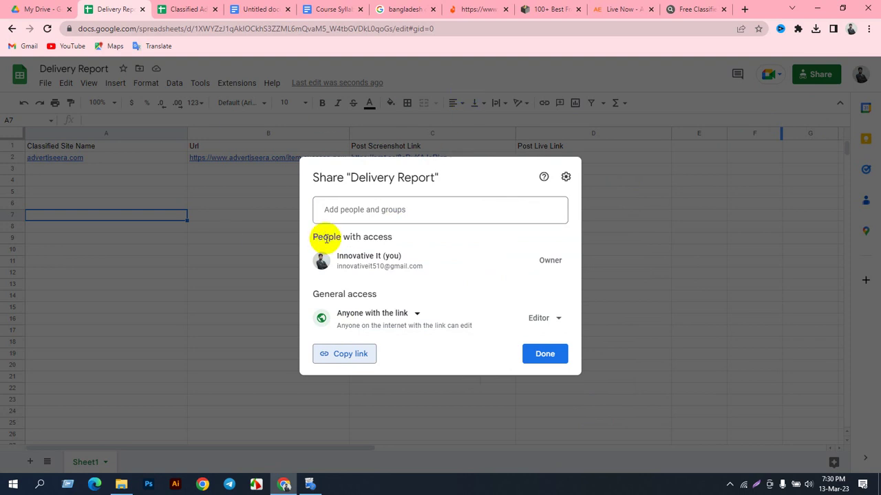
click(501, 61)
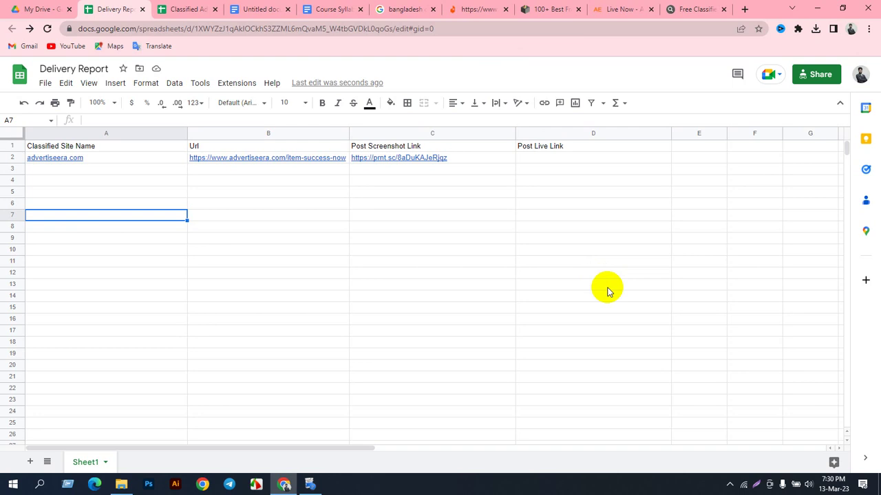
Step: Switch to the Classified Ads Site Login Info sheet and show the hidden tray icons
click(175, 9)
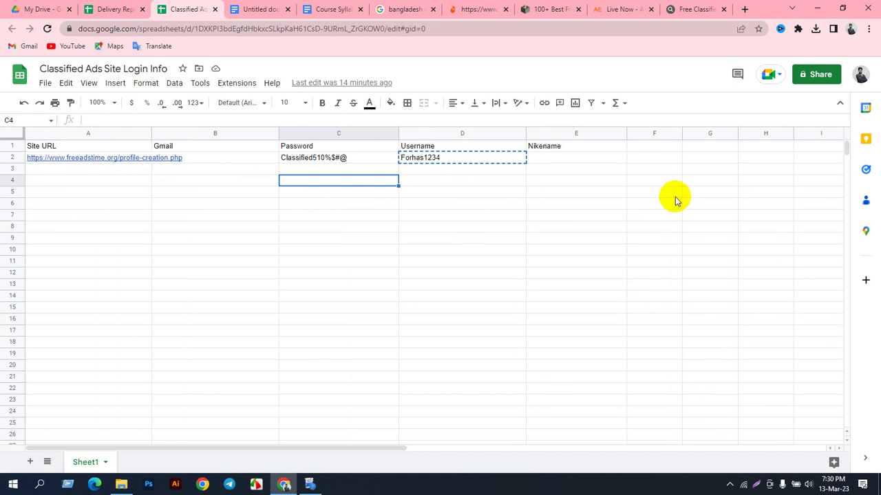
click(729, 485)
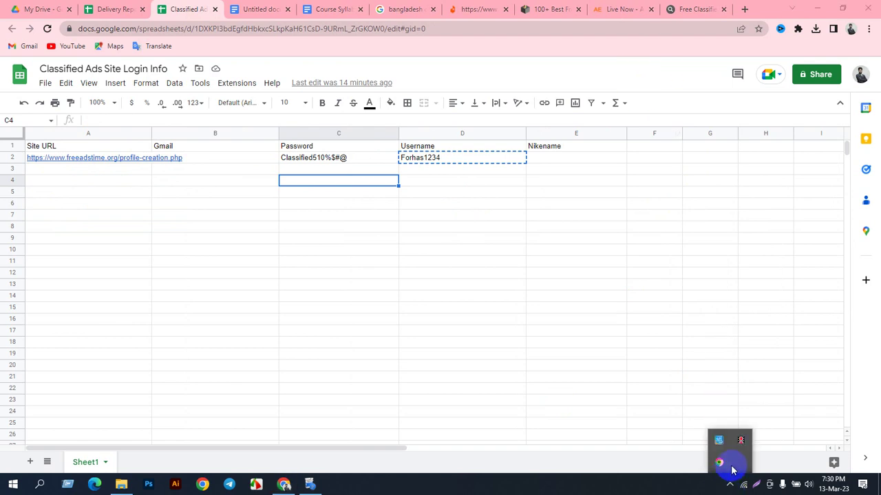